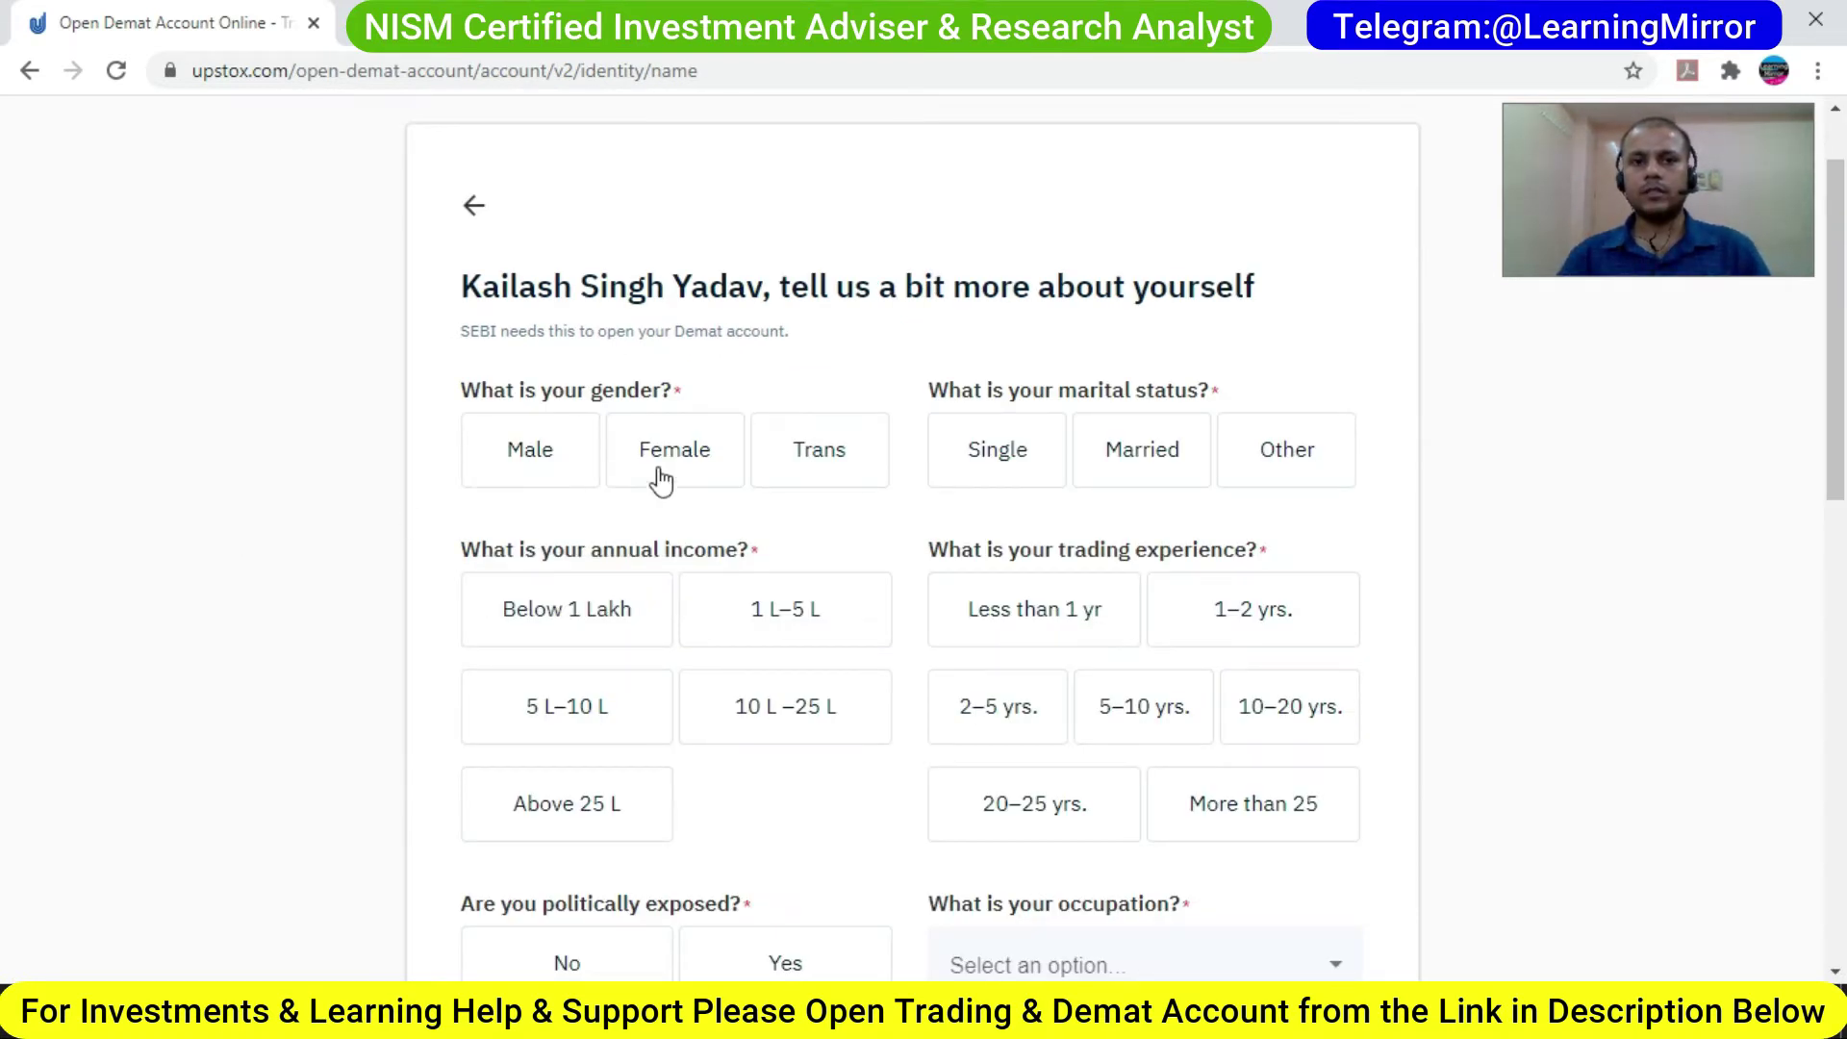
Step: Answer Male, Single, 1 L–5 L income, under 1 yr experience, and not politically exposed
click(565, 461)
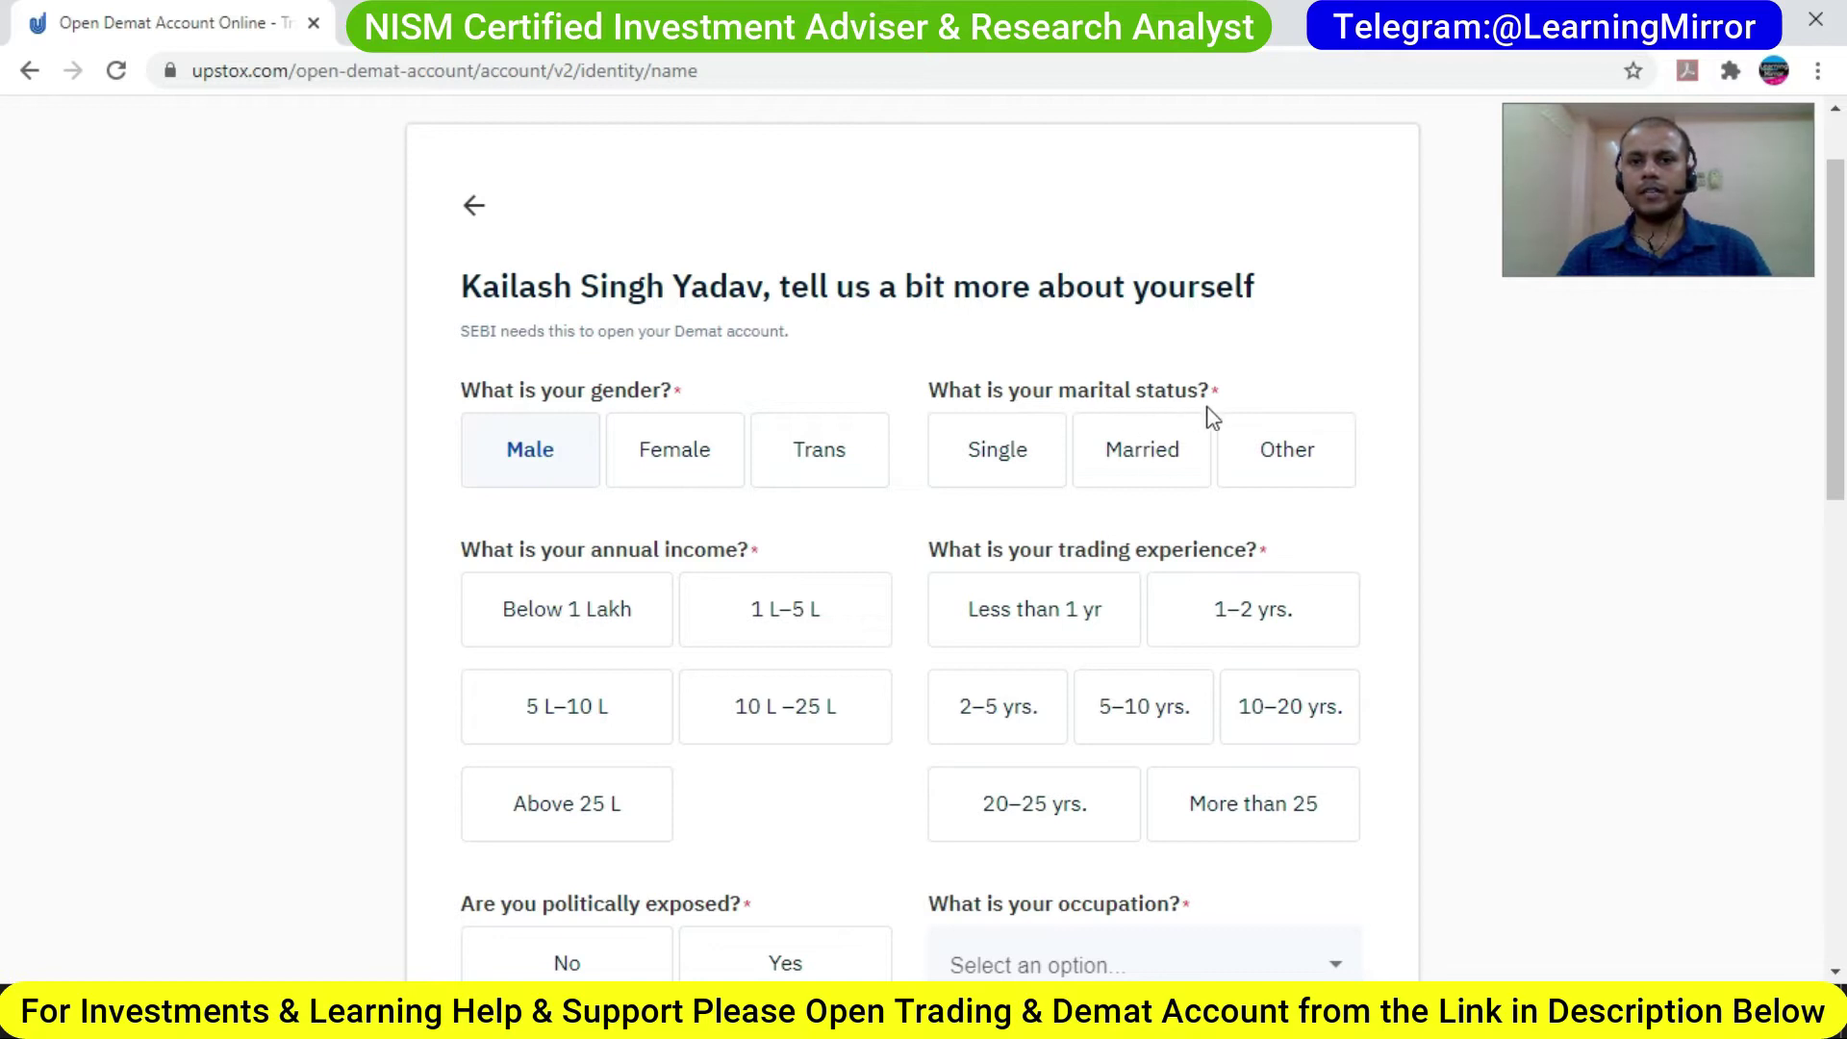
click(1001, 475)
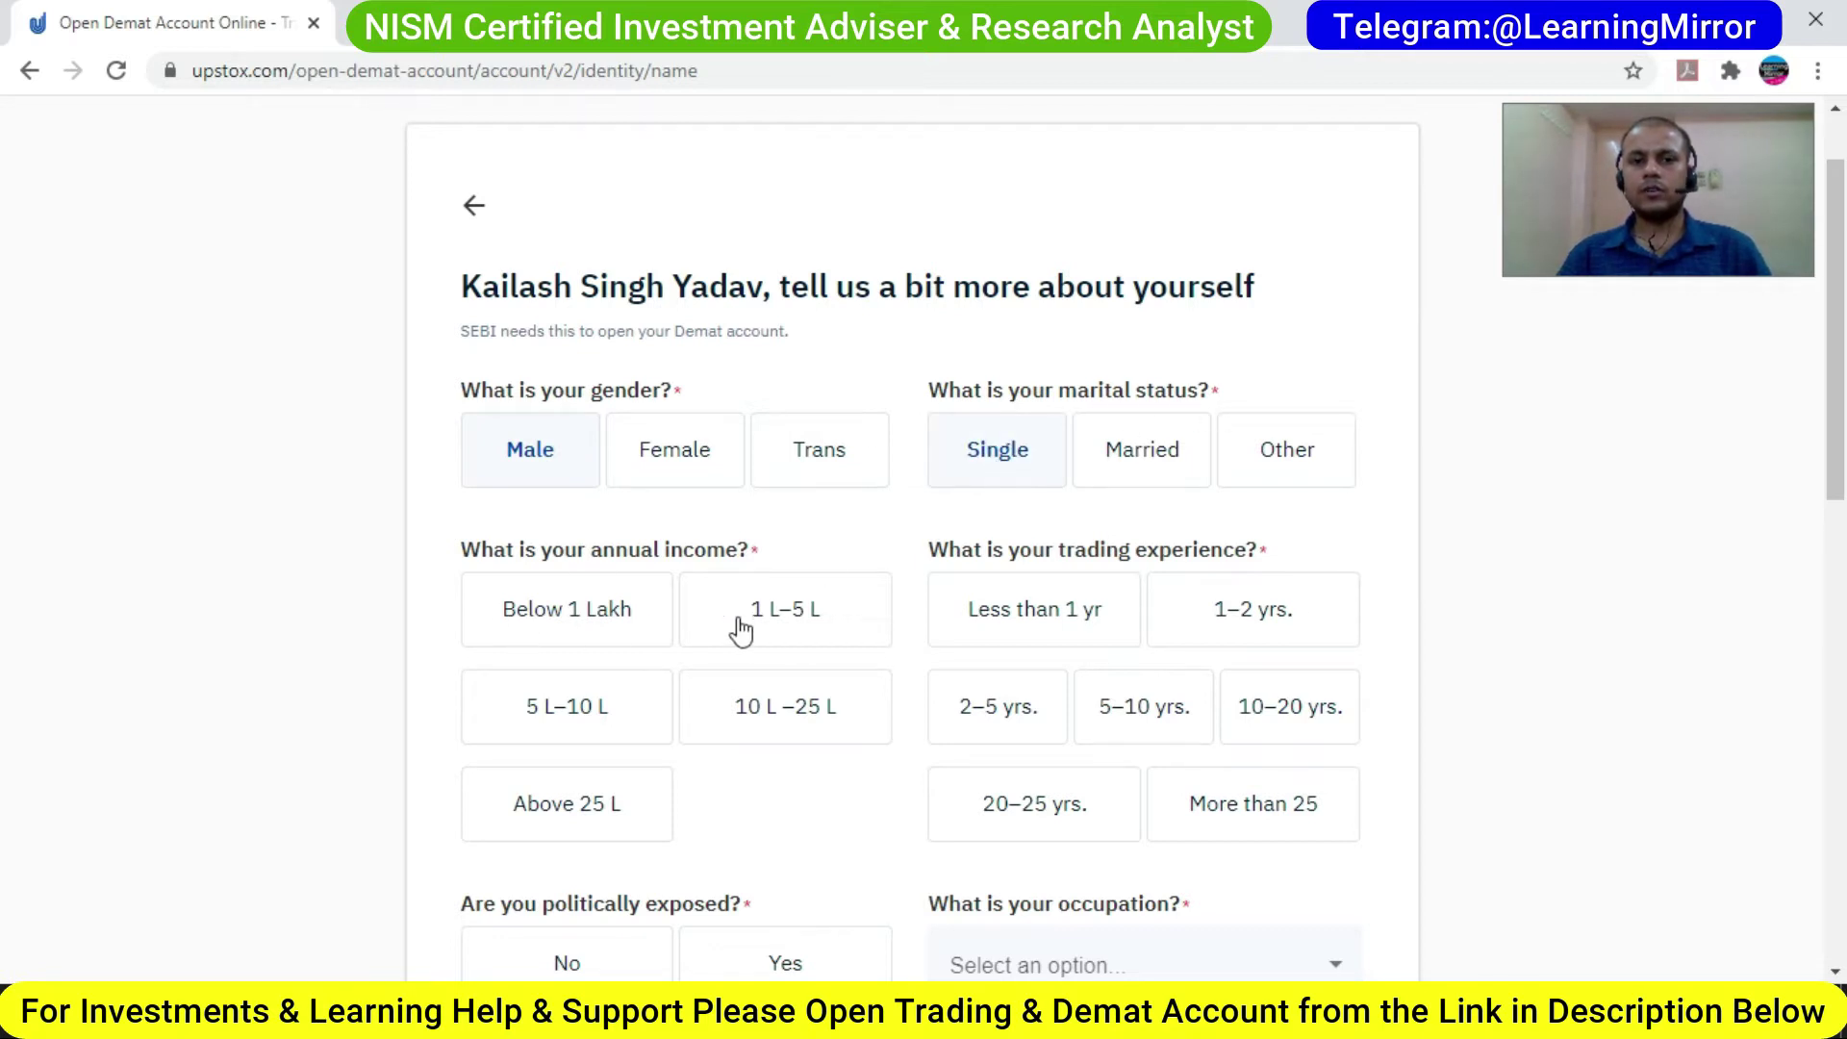
click(789, 621)
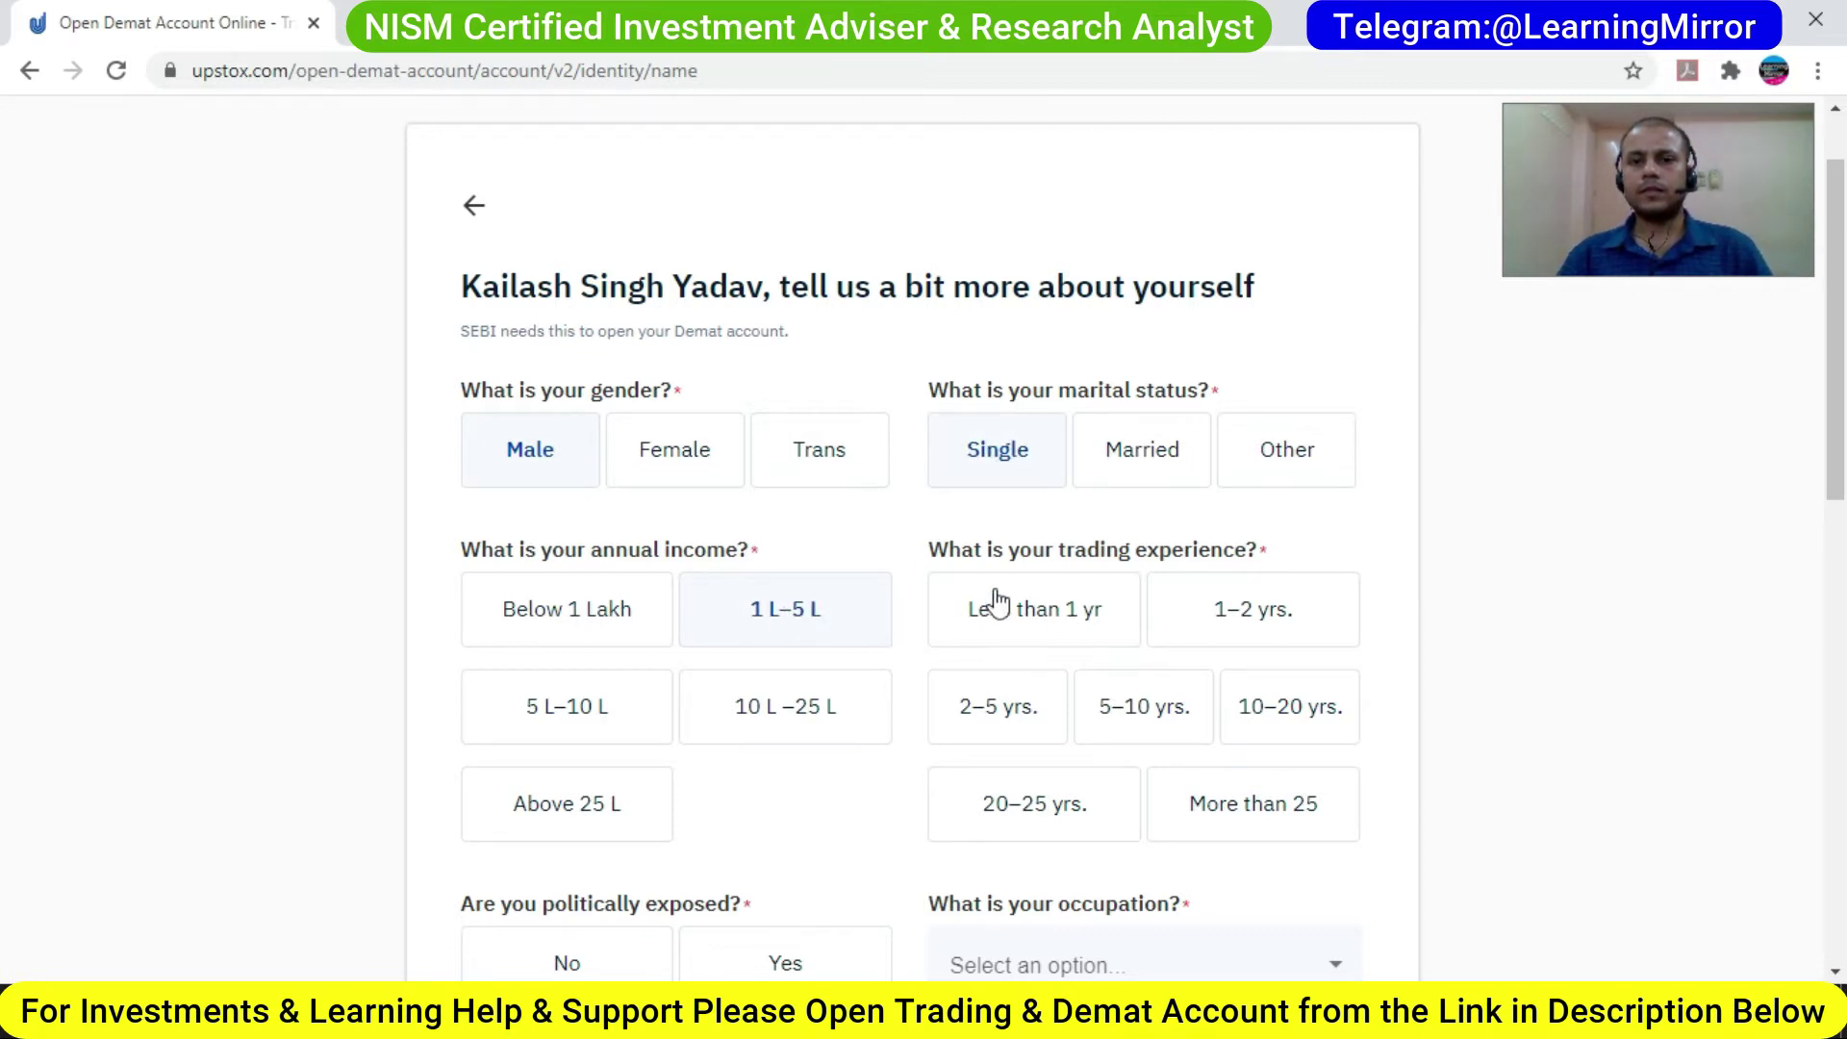
click(1099, 623)
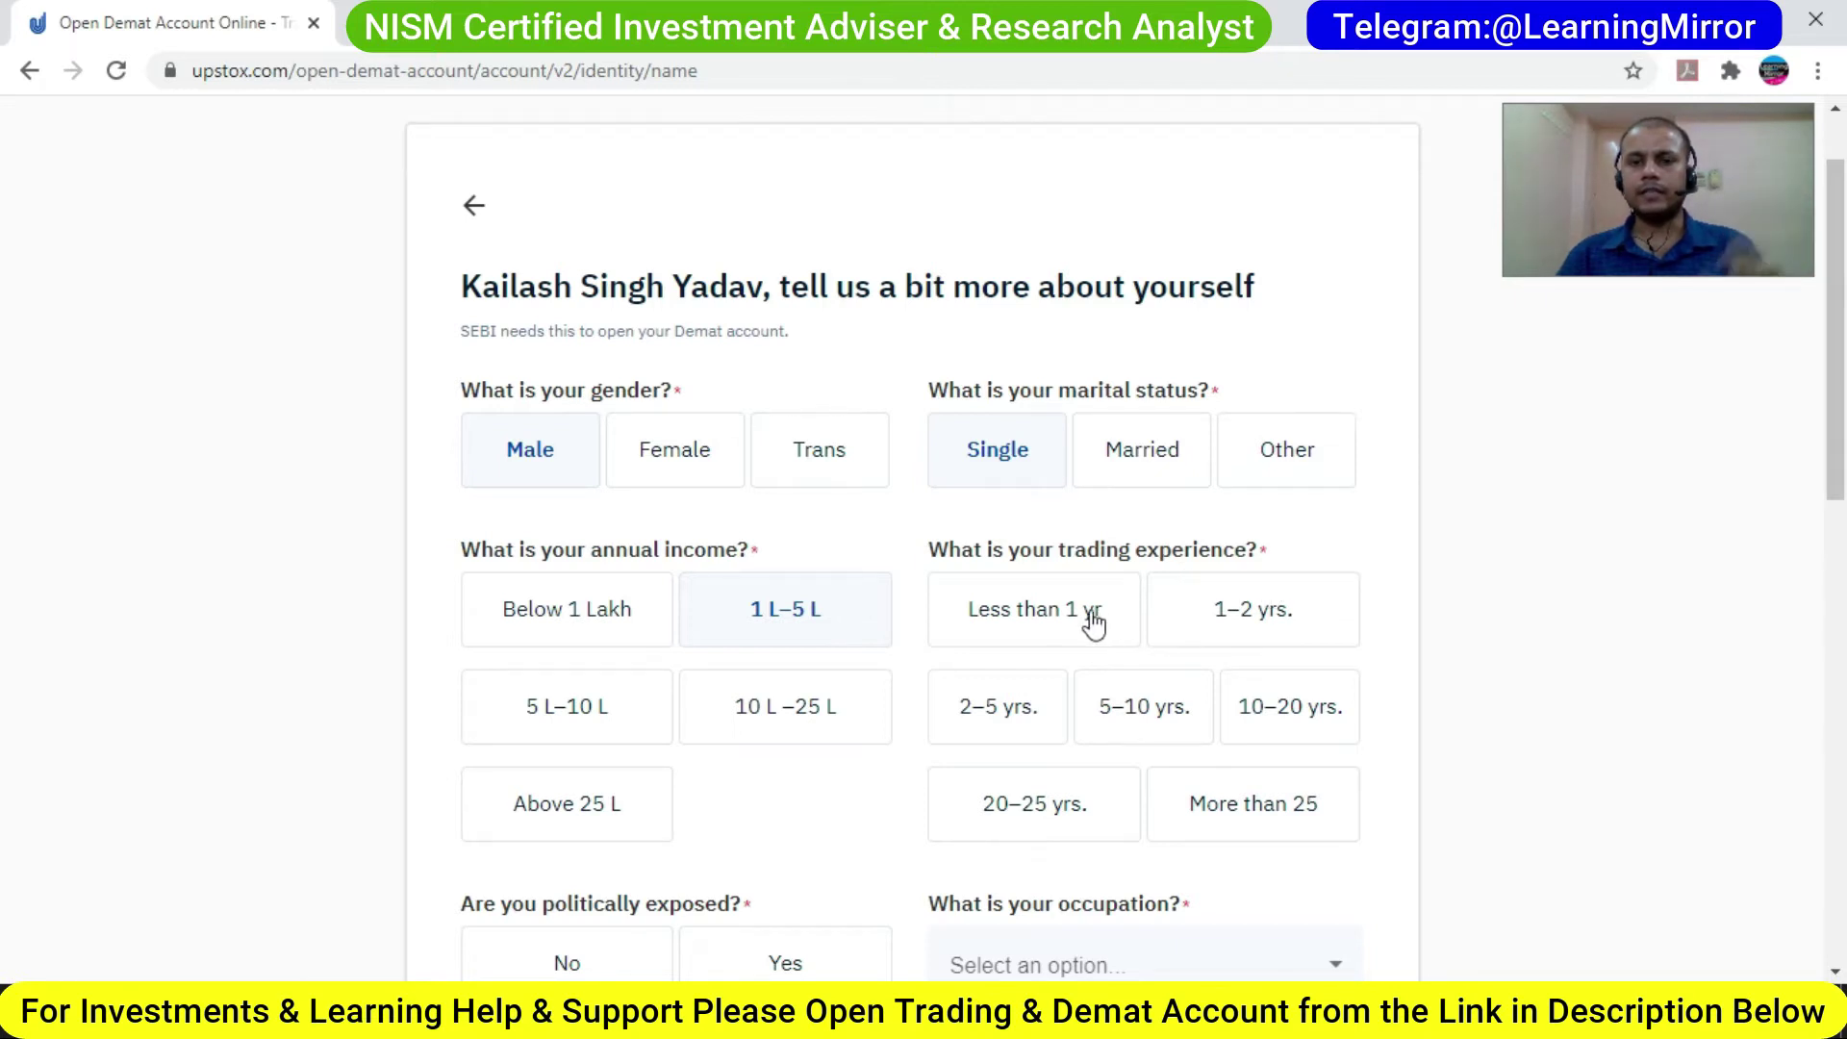
scroll(866, 626, down, 5)
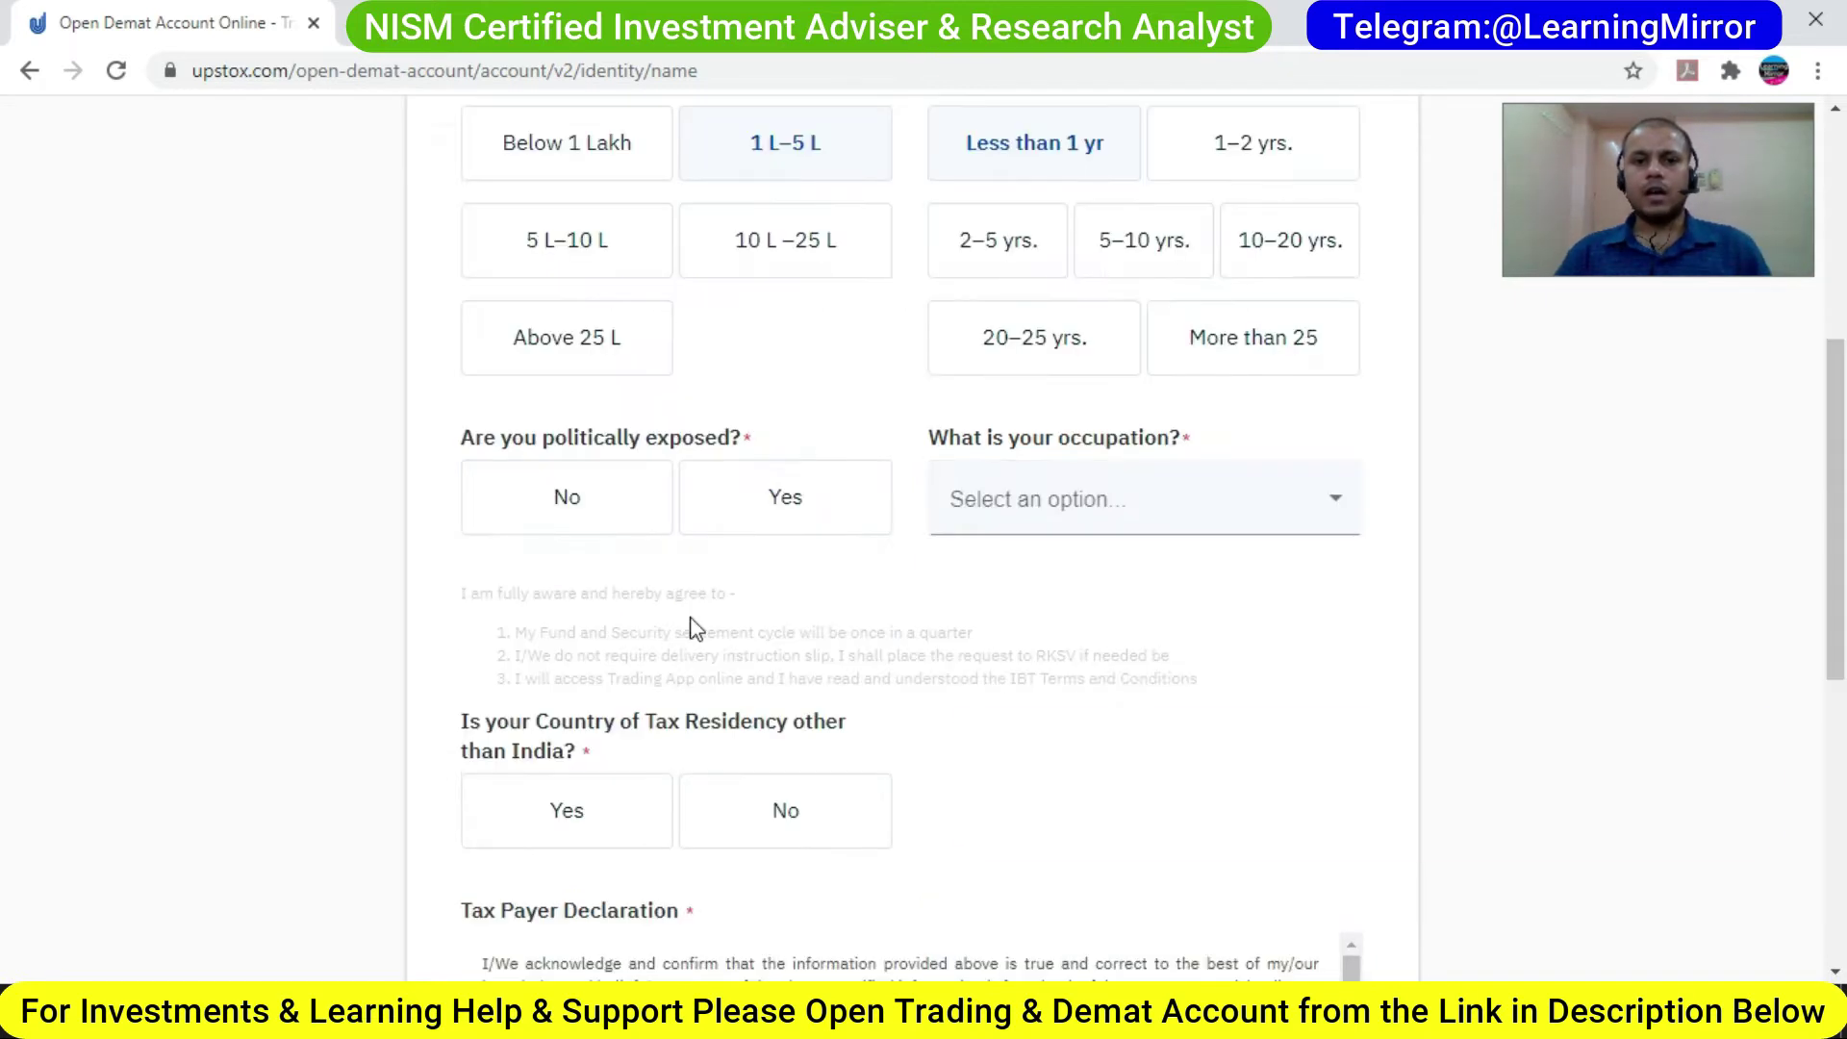
click(588, 511)
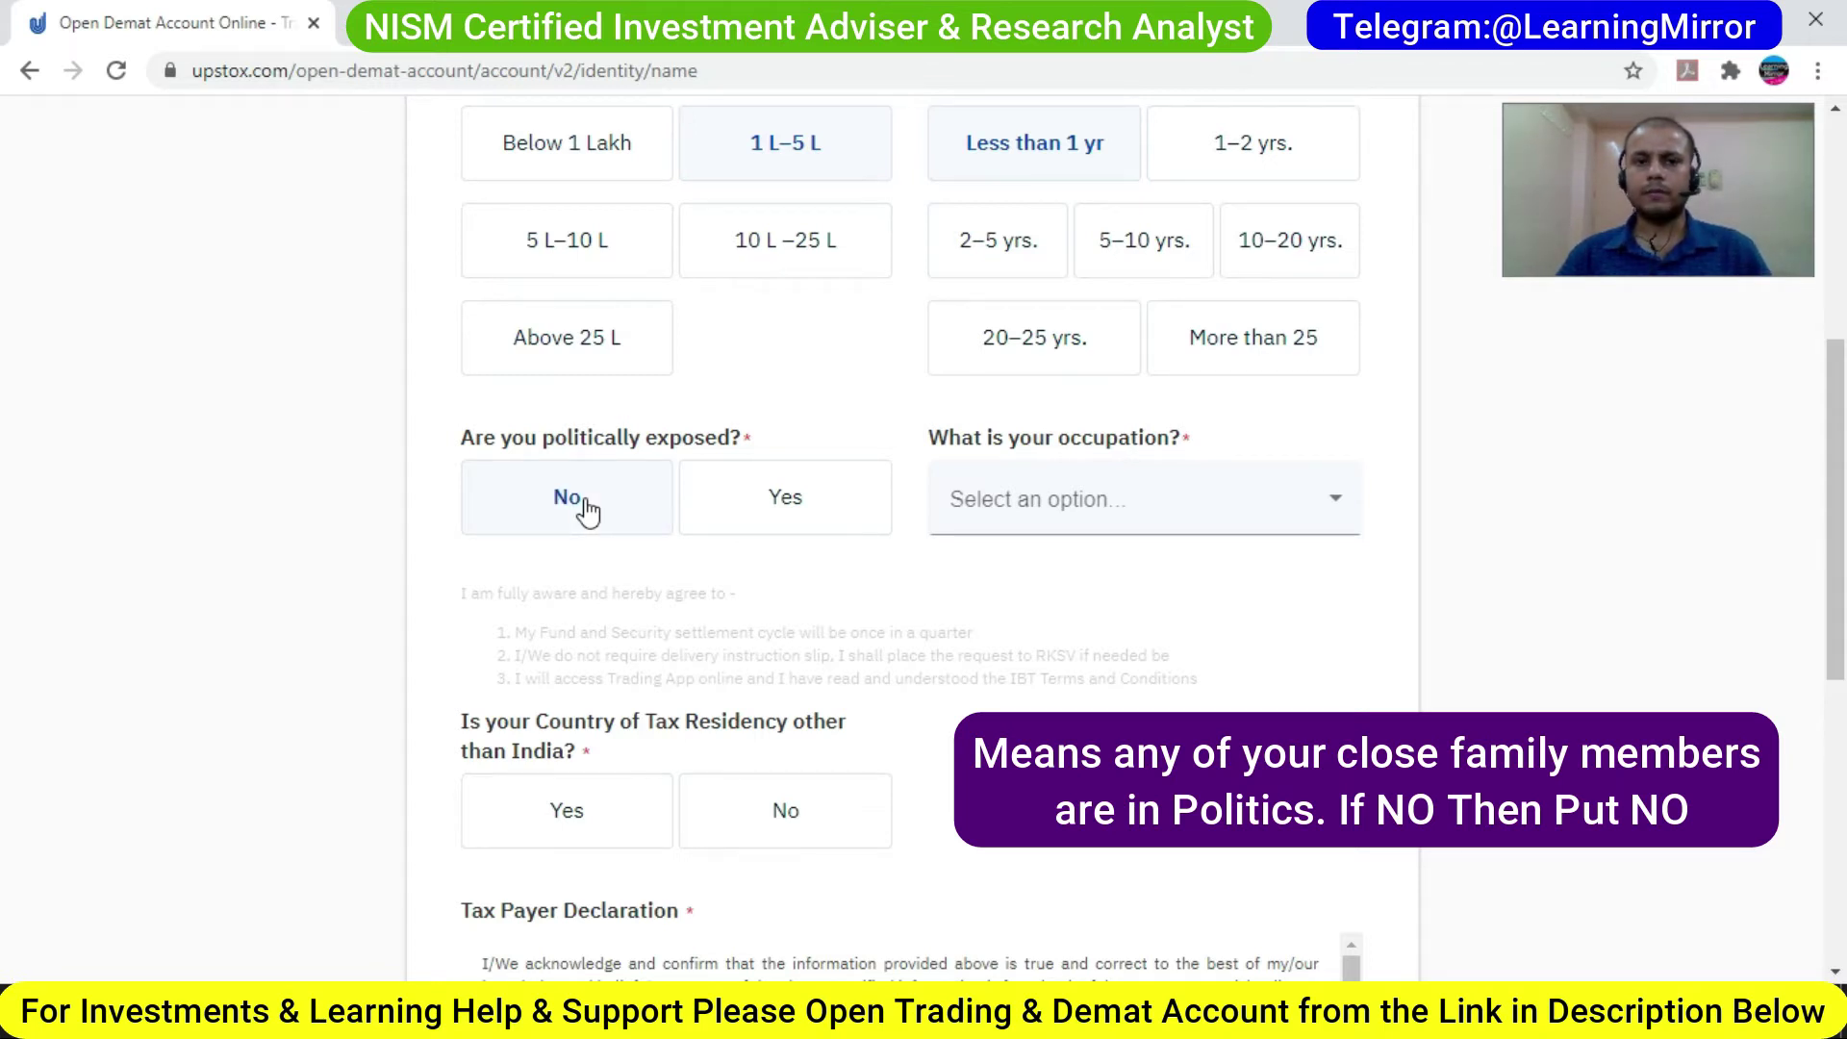
Step: Set occupation to Student, declare no foreign tax residency, accept the declaration, and submit
click(1165, 528)
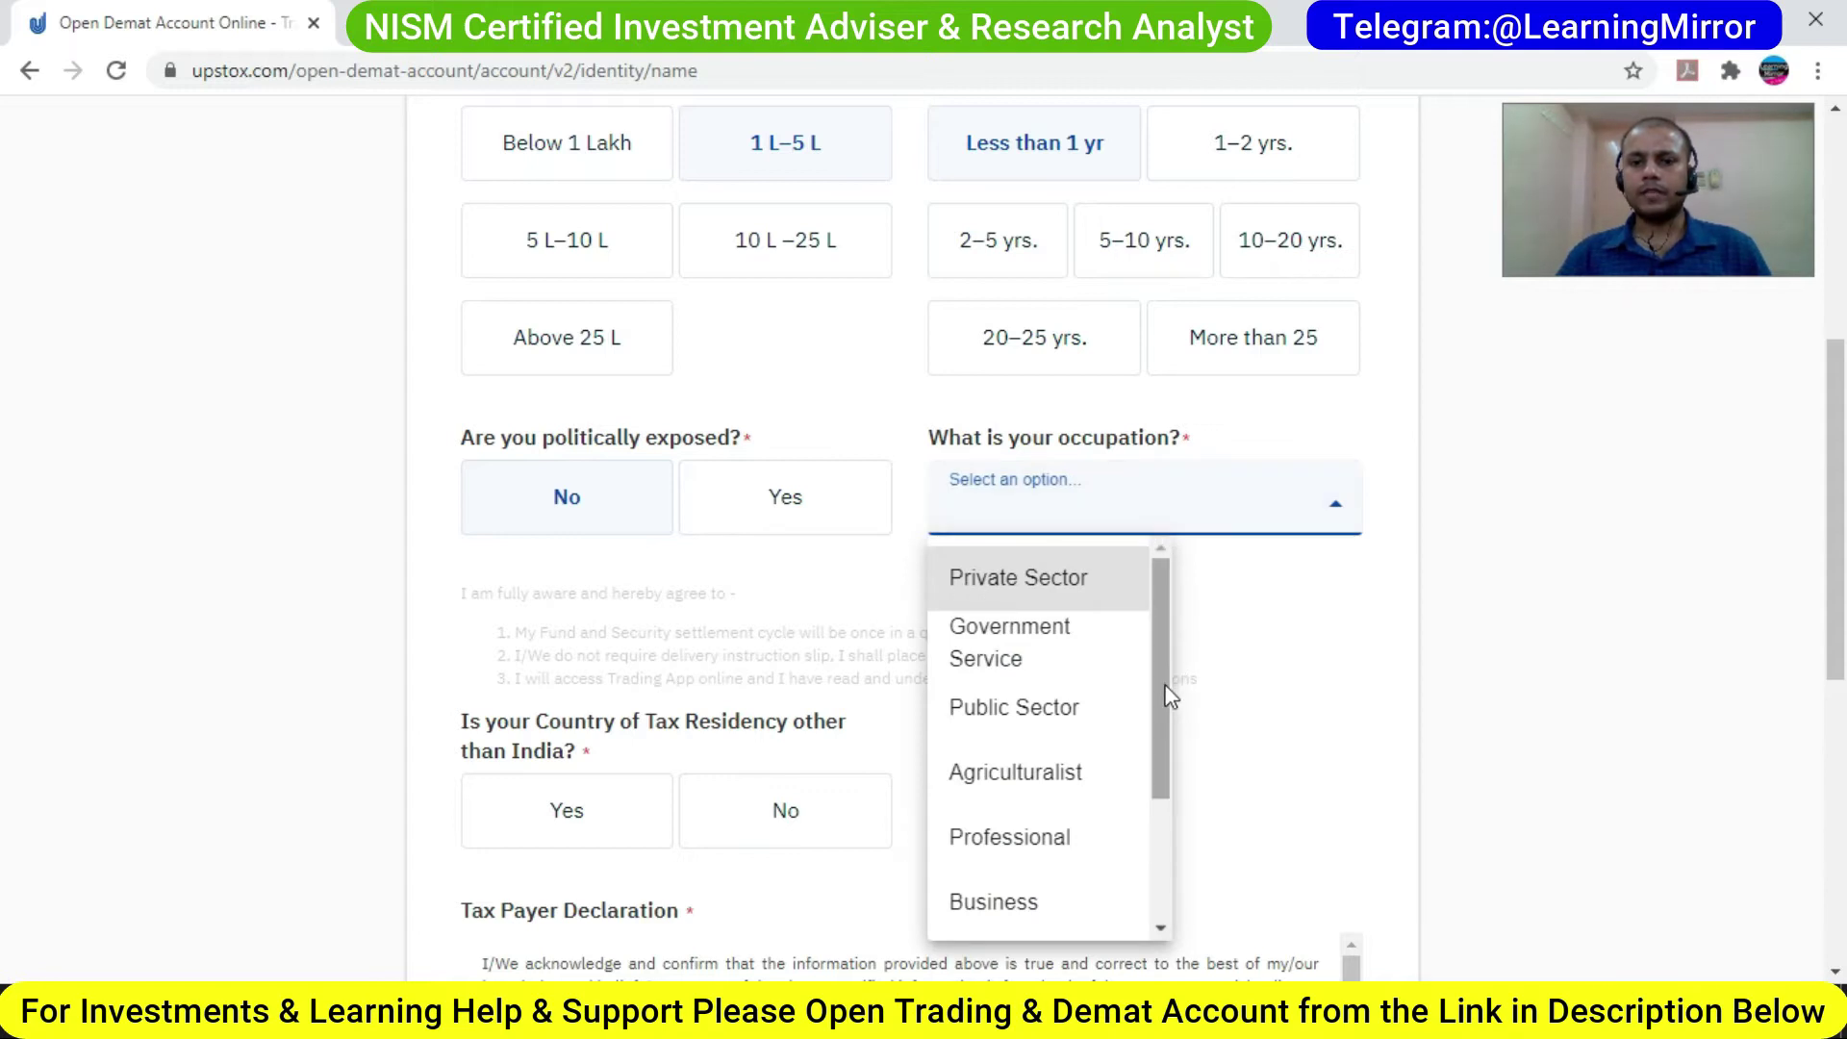
drag(1167, 695, 1166, 841)
mouse_move(1166, 775)
mouse_down()
mouse_move(1159, 658)
mouse_move(1166, 808)
mouse_up()
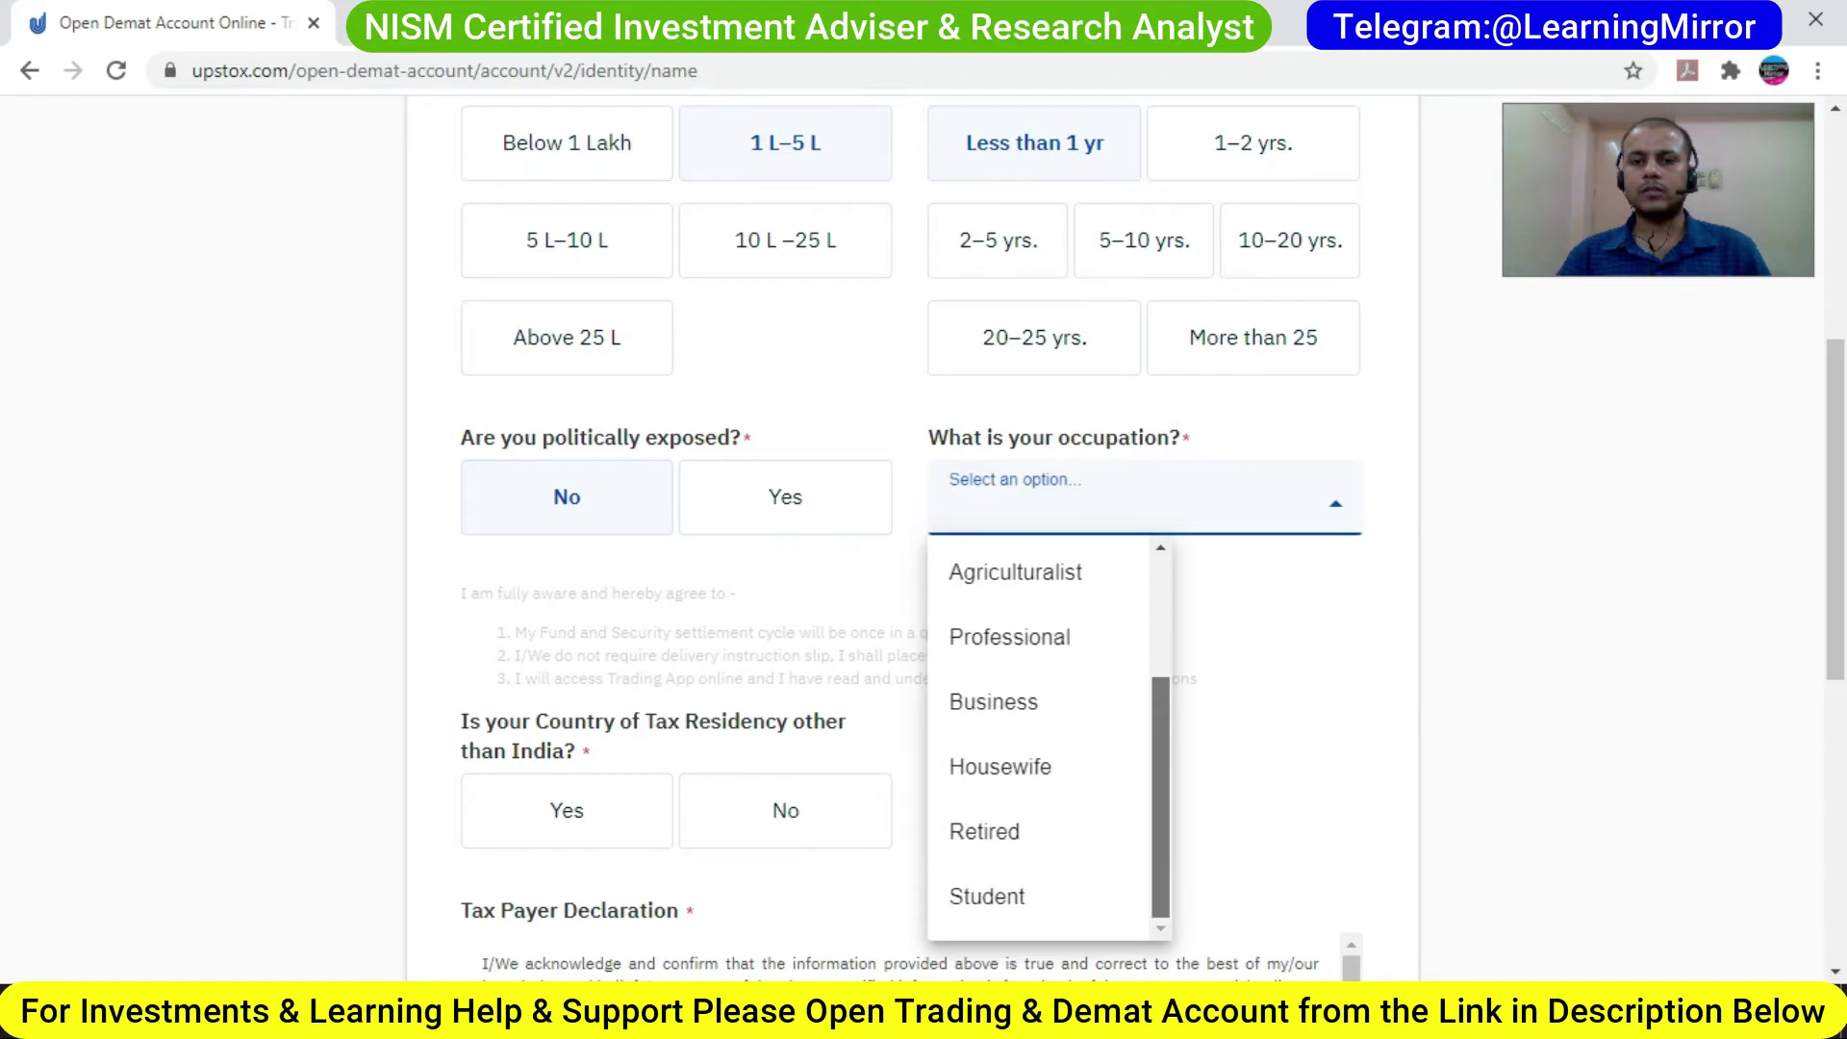
click(1047, 904)
scroll(941, 369, down, 5)
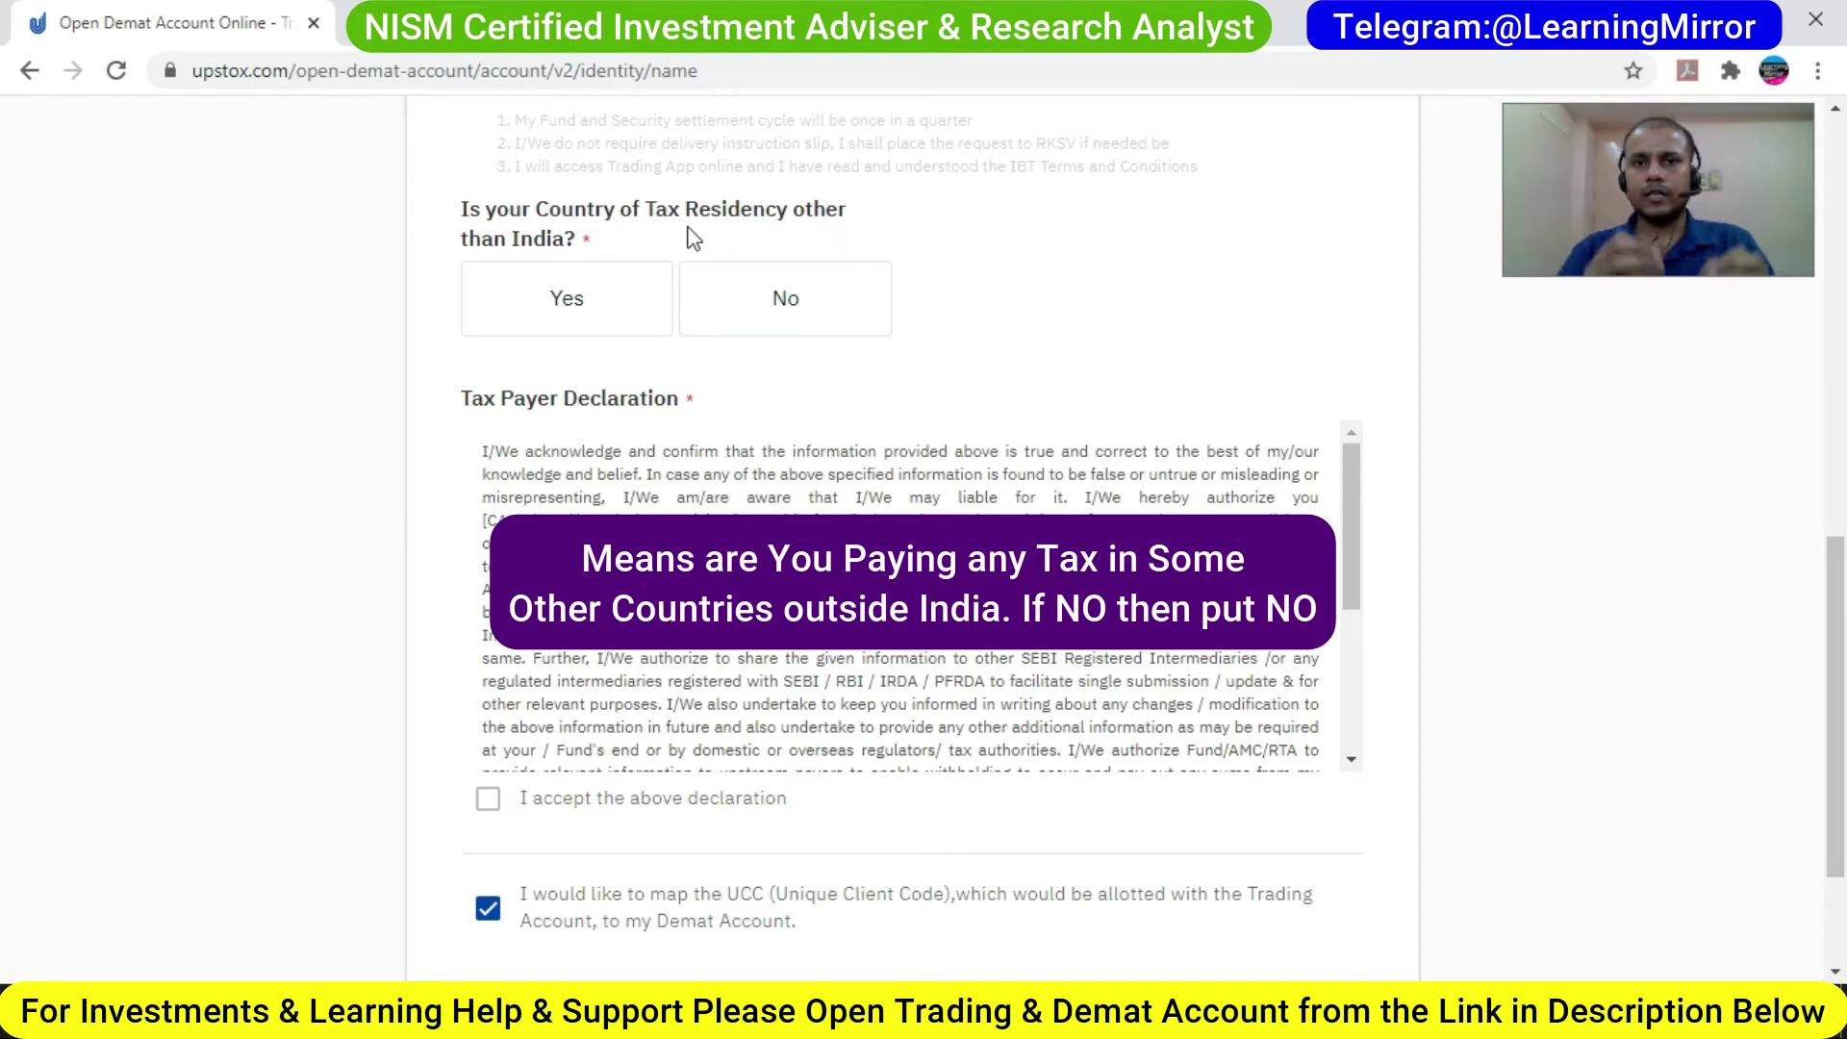
click(611, 309)
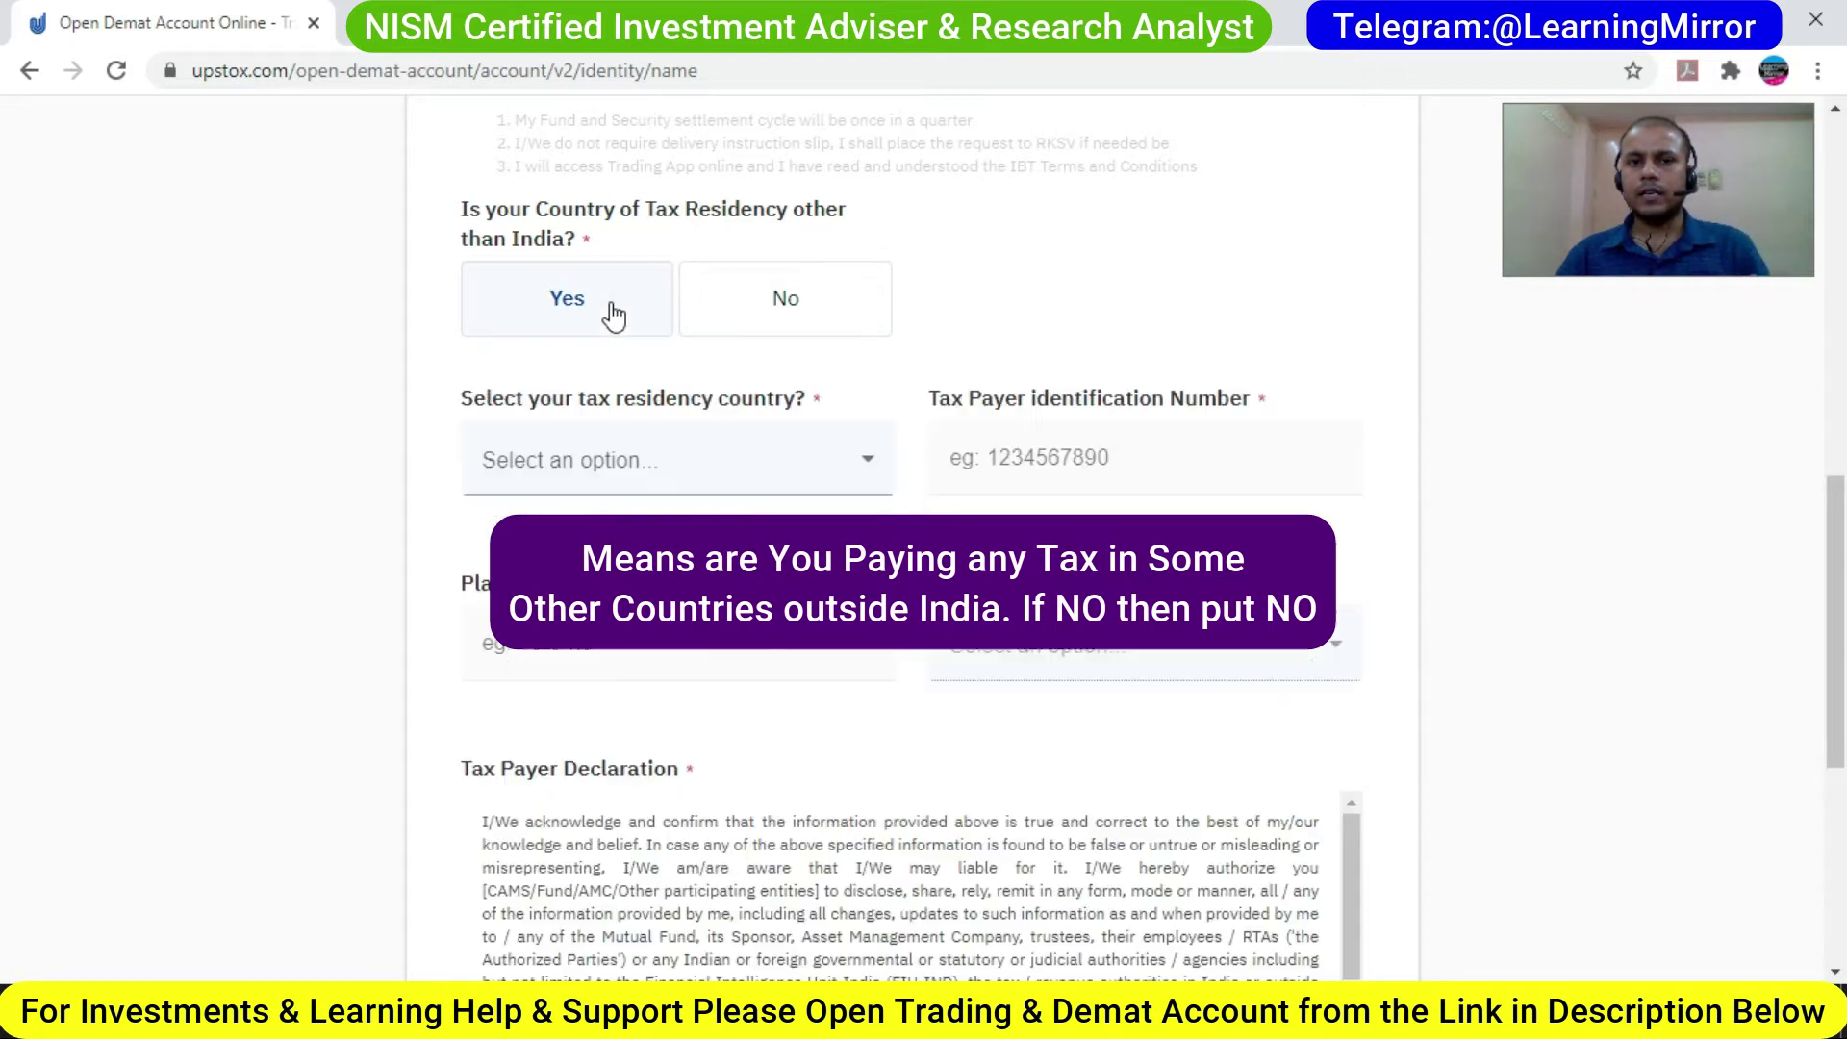
click(798, 310)
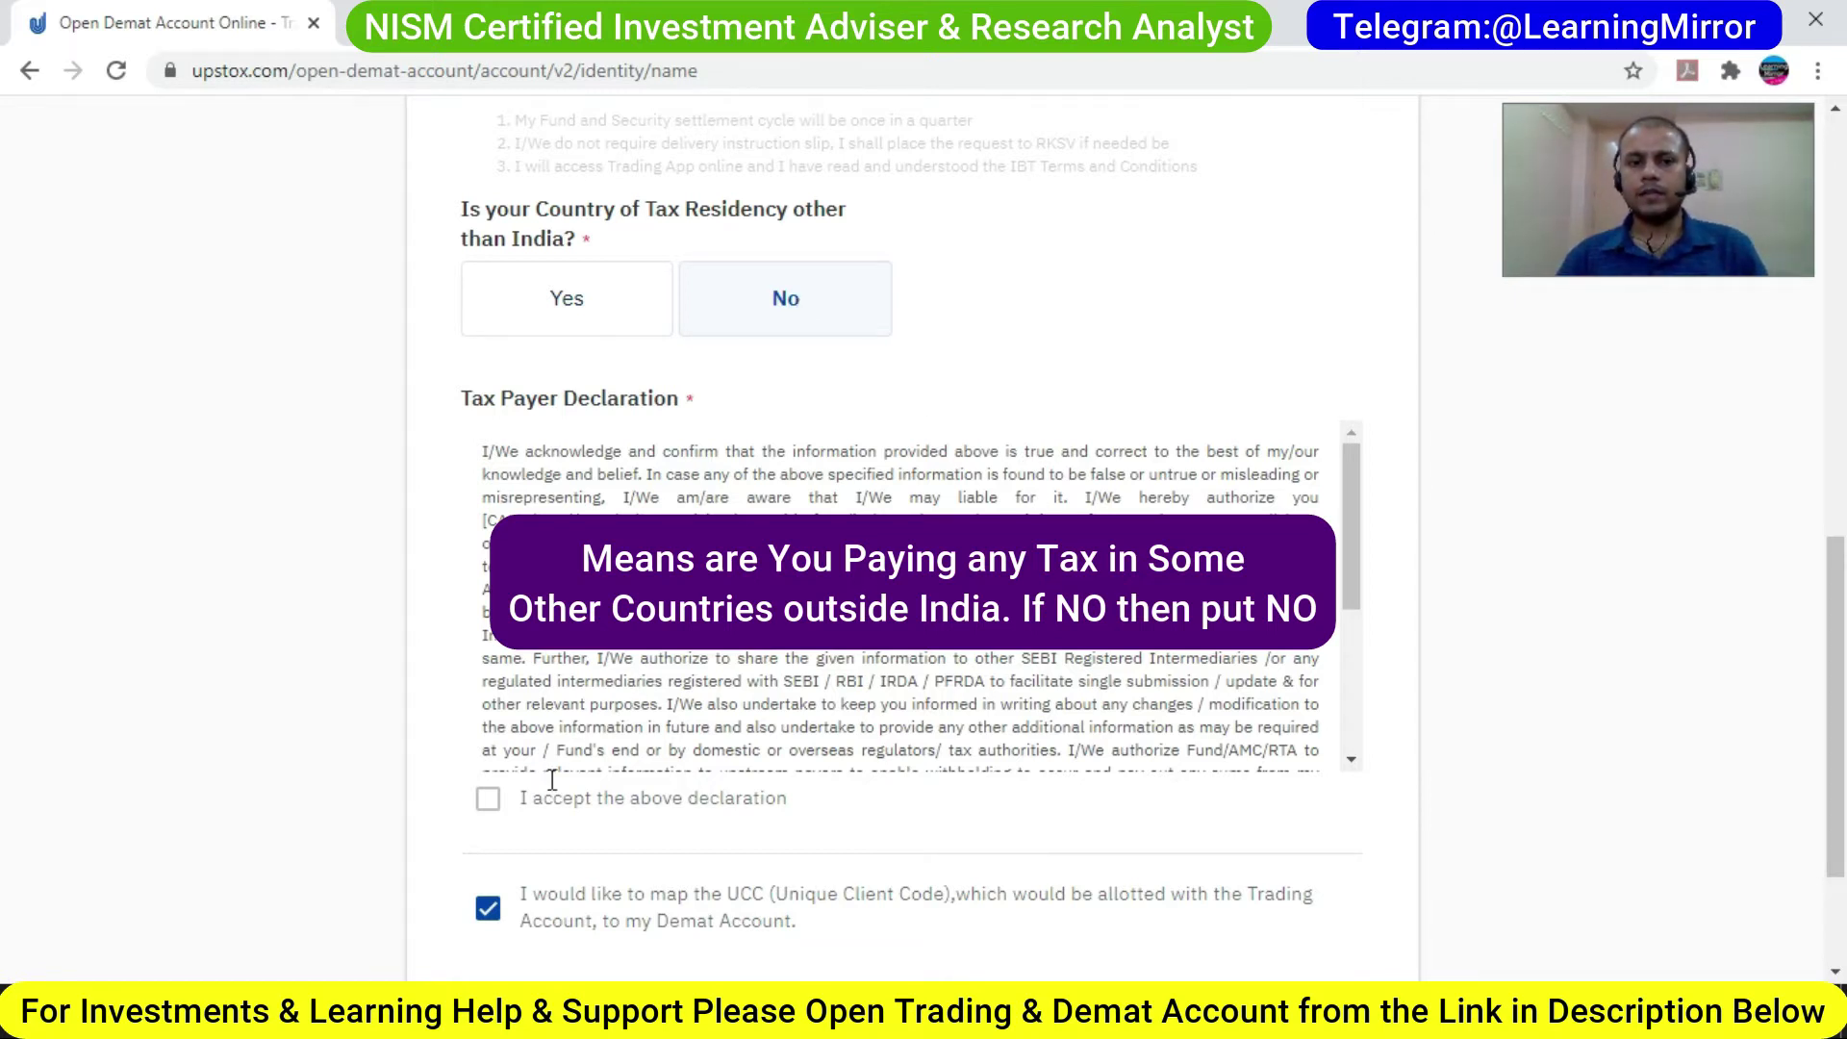
click(491, 805)
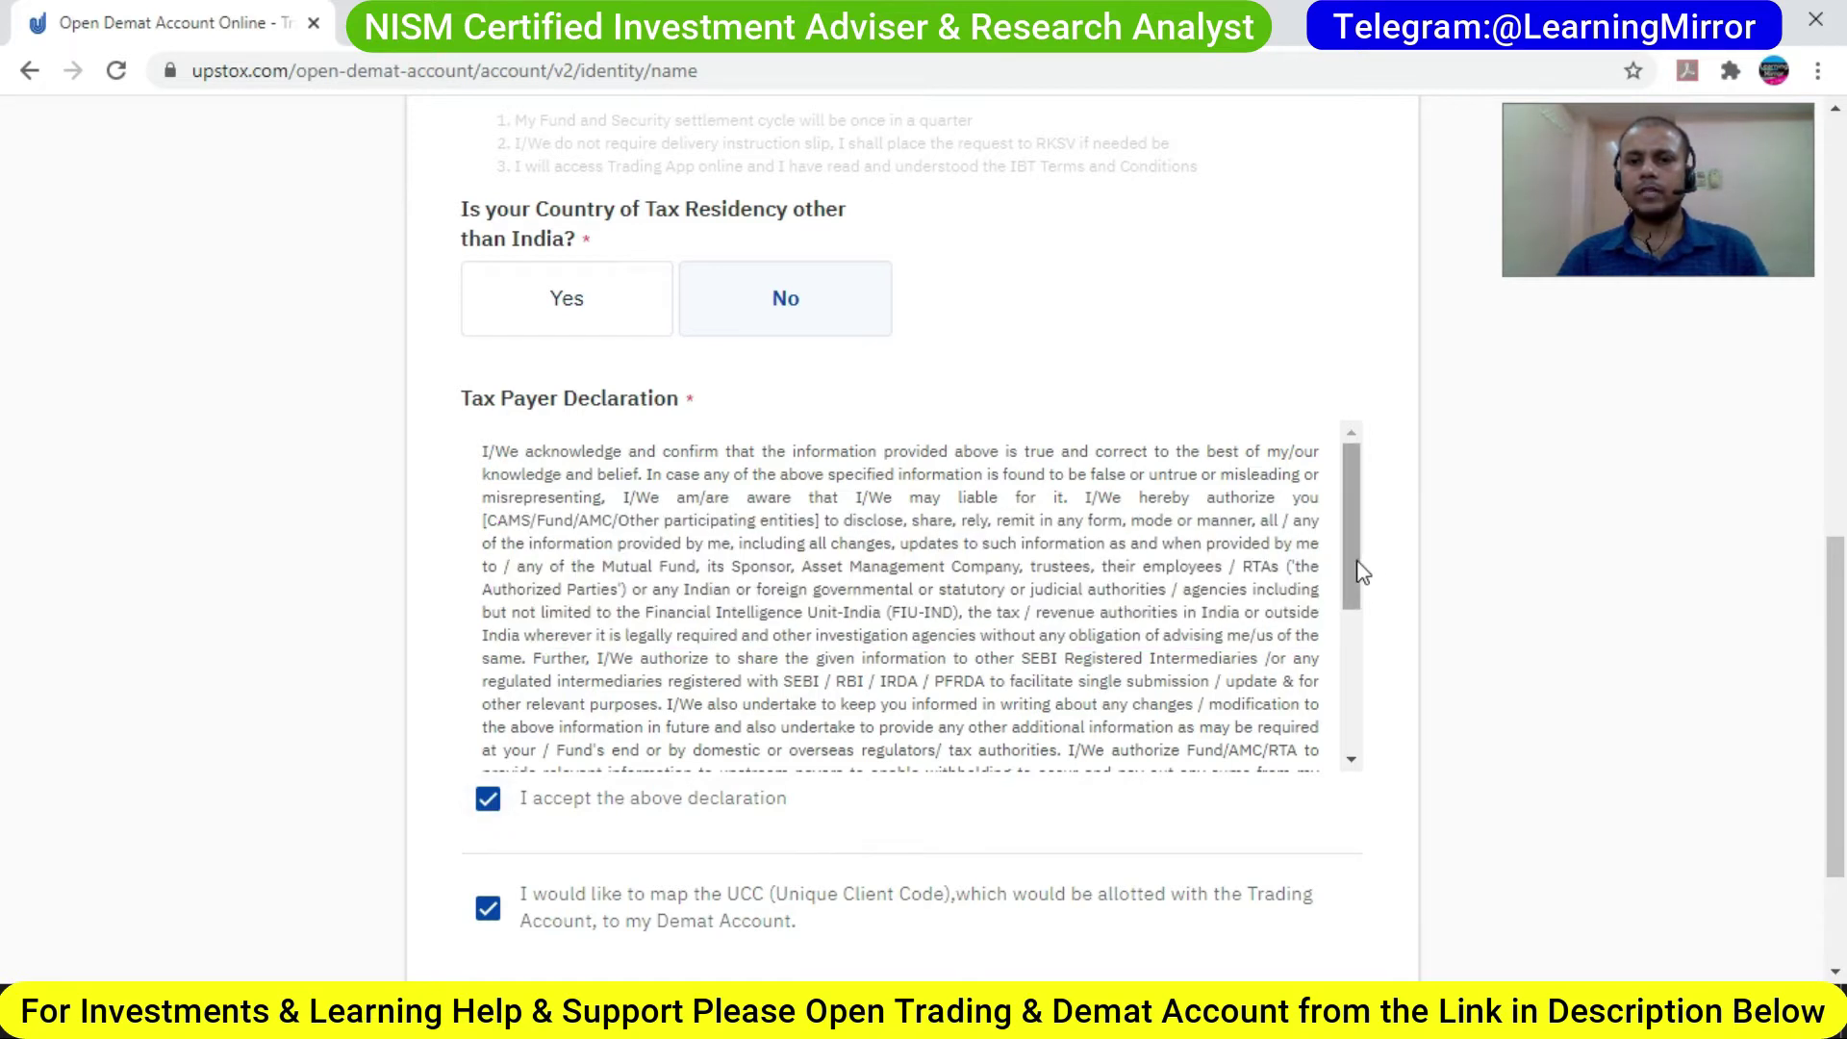
drag(1366, 600, 1370, 511)
scroll(1371, 468, down, 2)
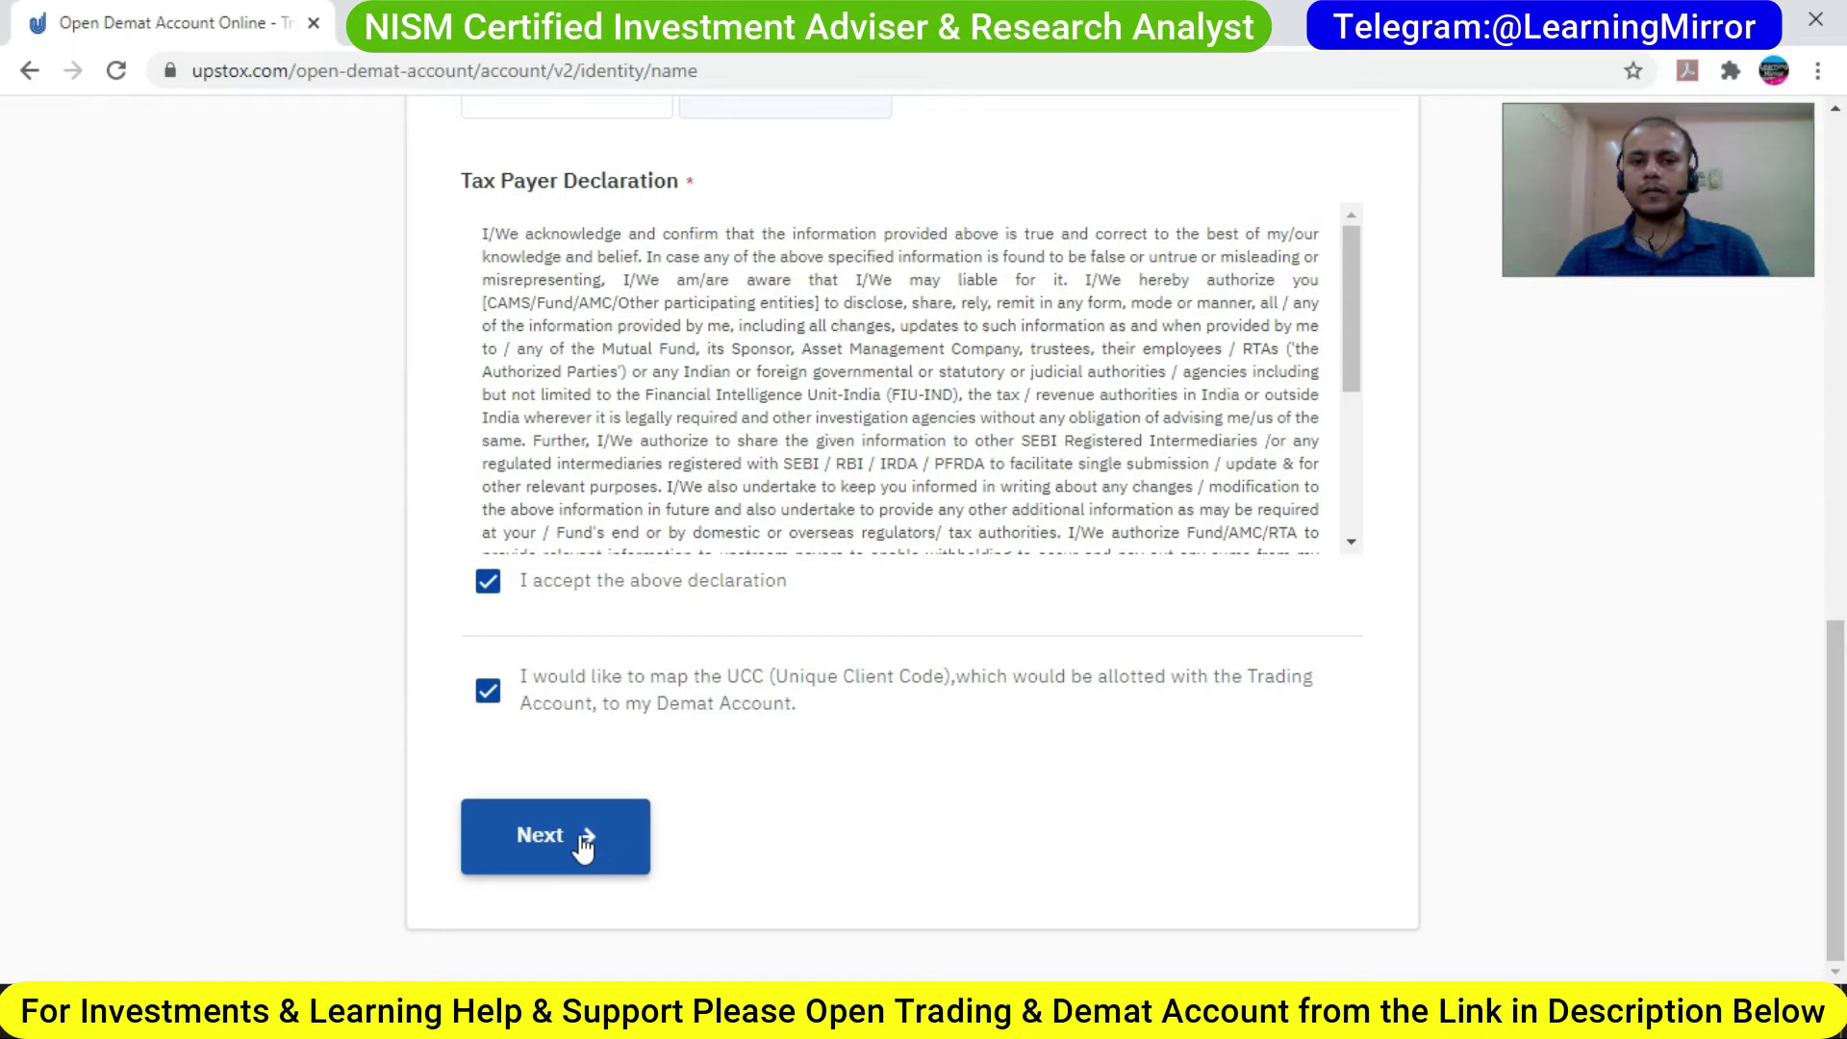
click(584, 846)
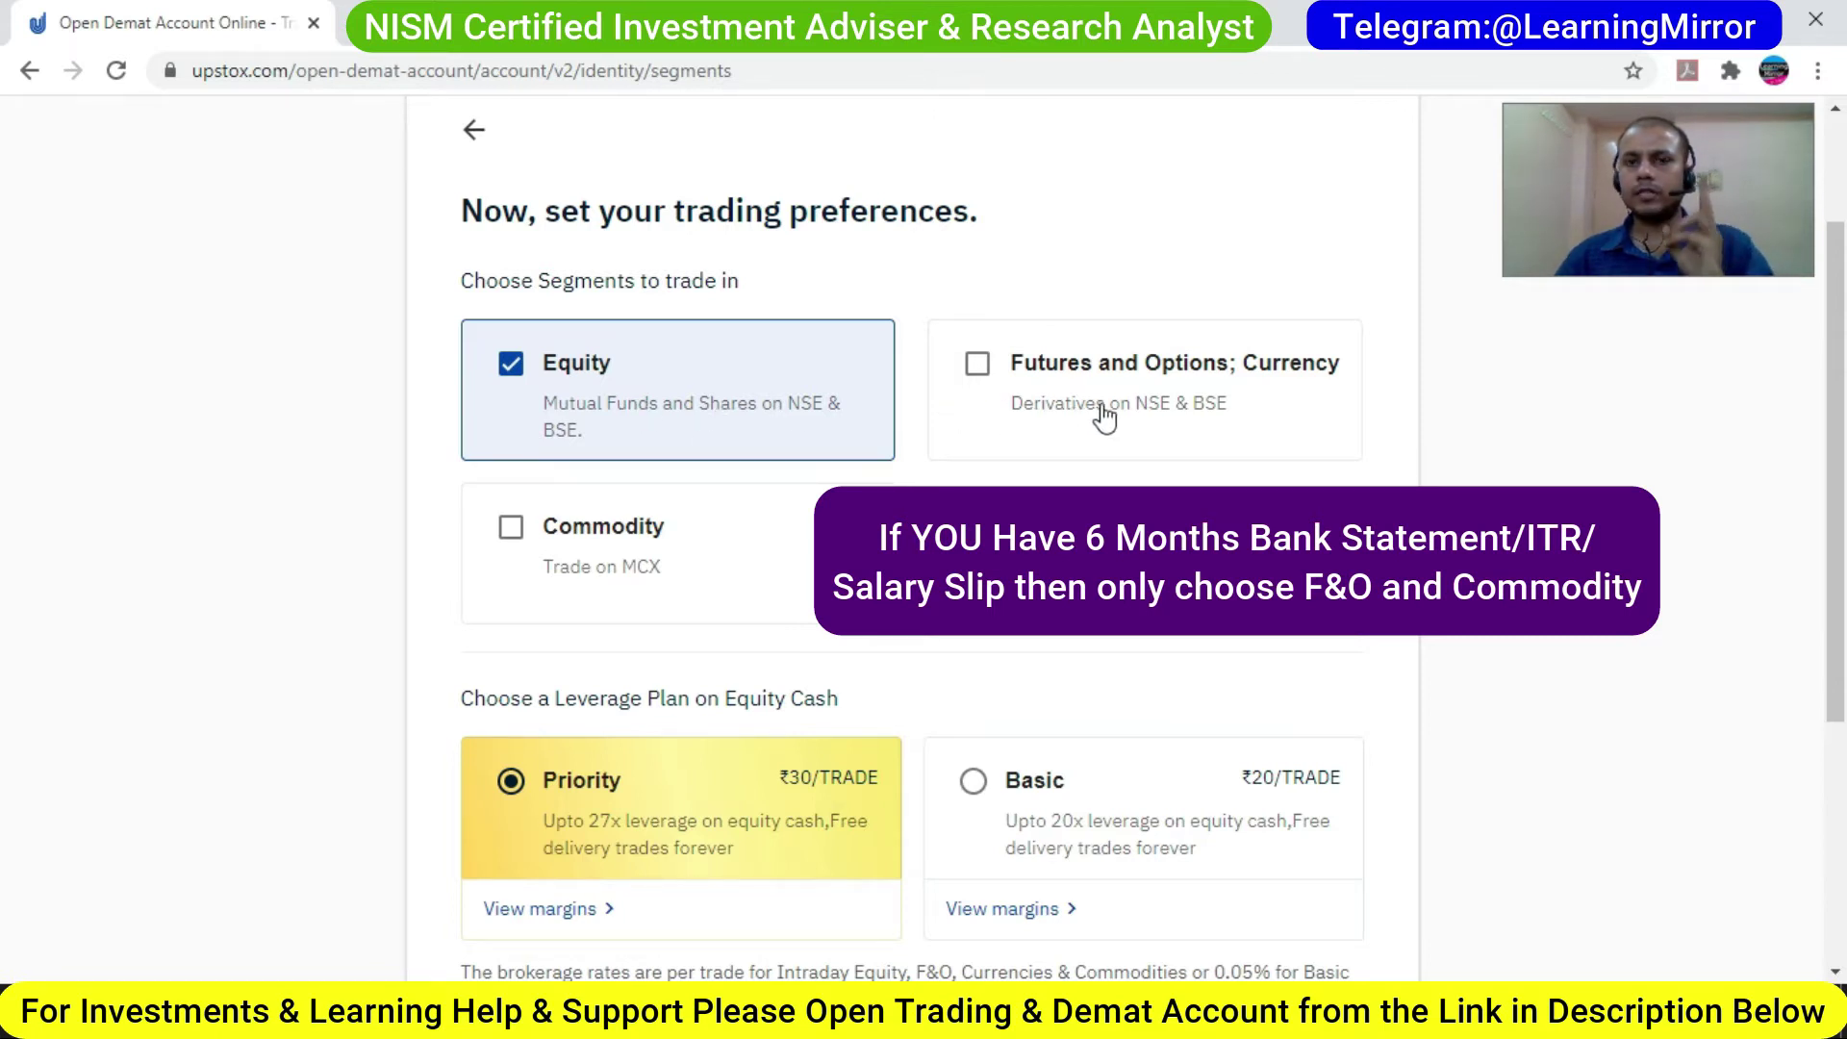
click(980, 369)
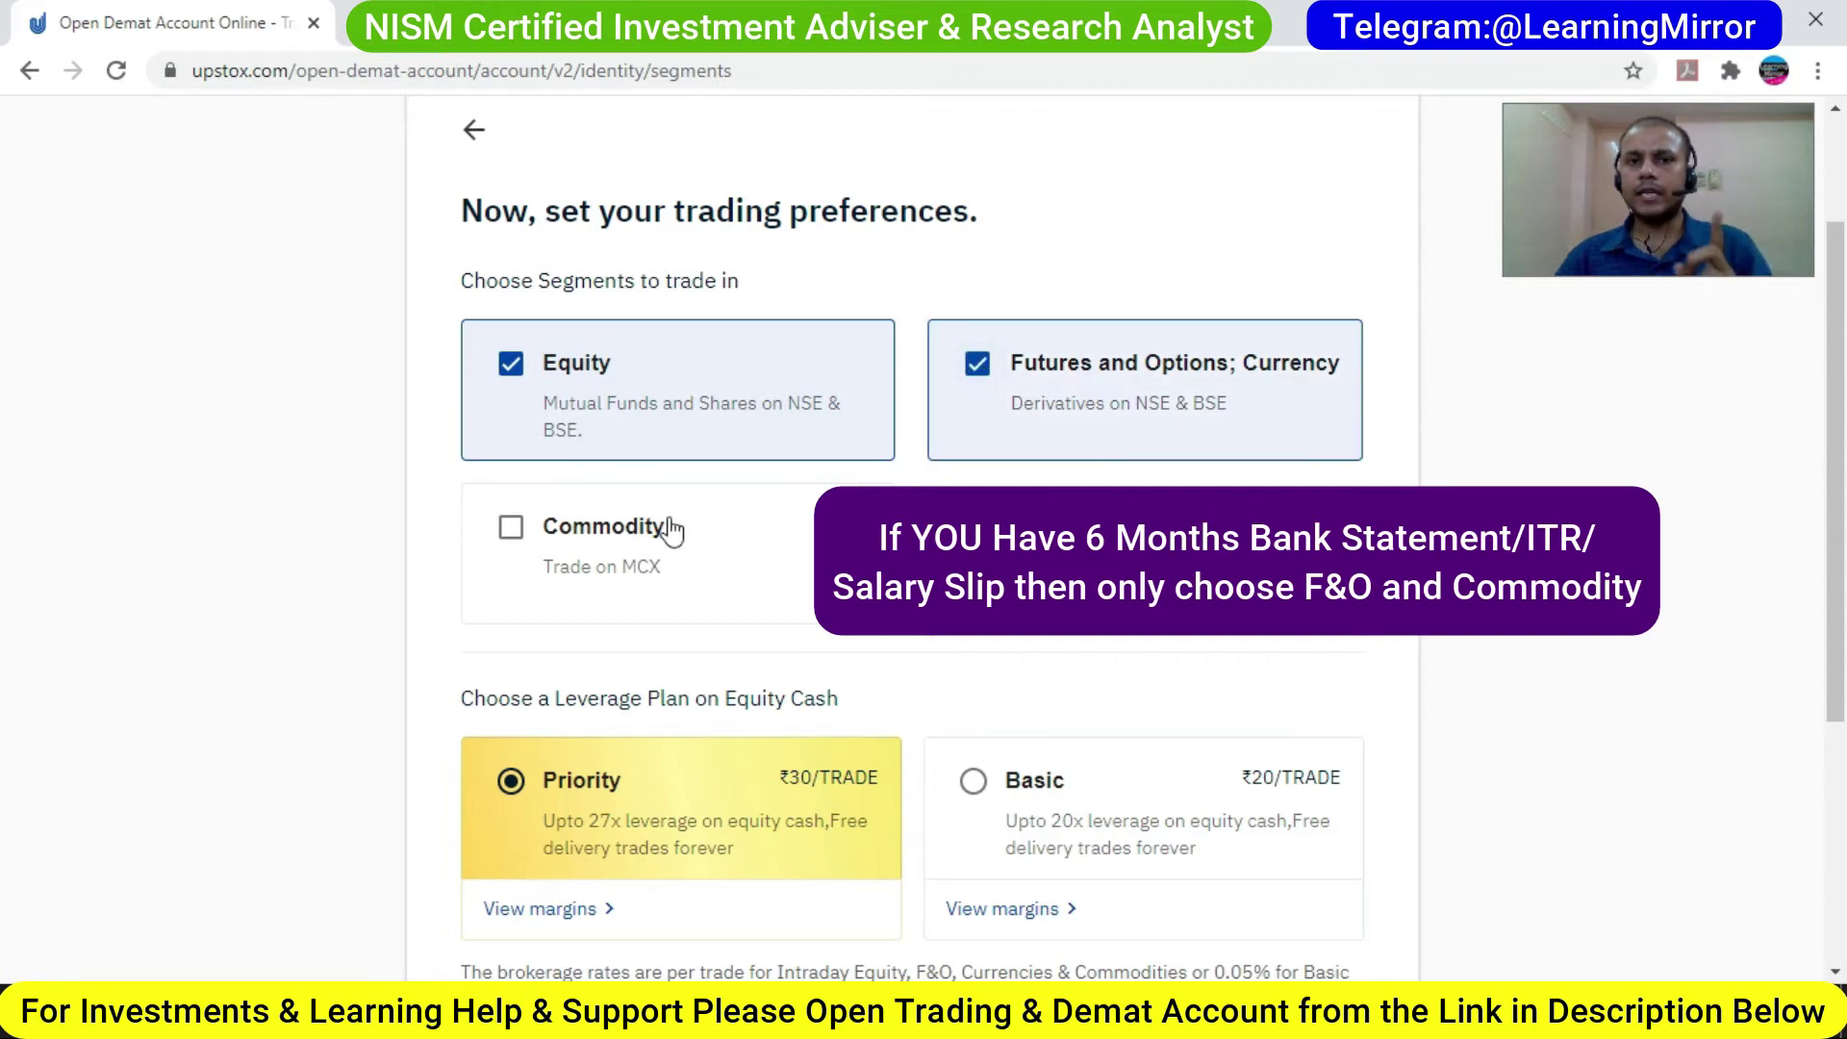
click(511, 539)
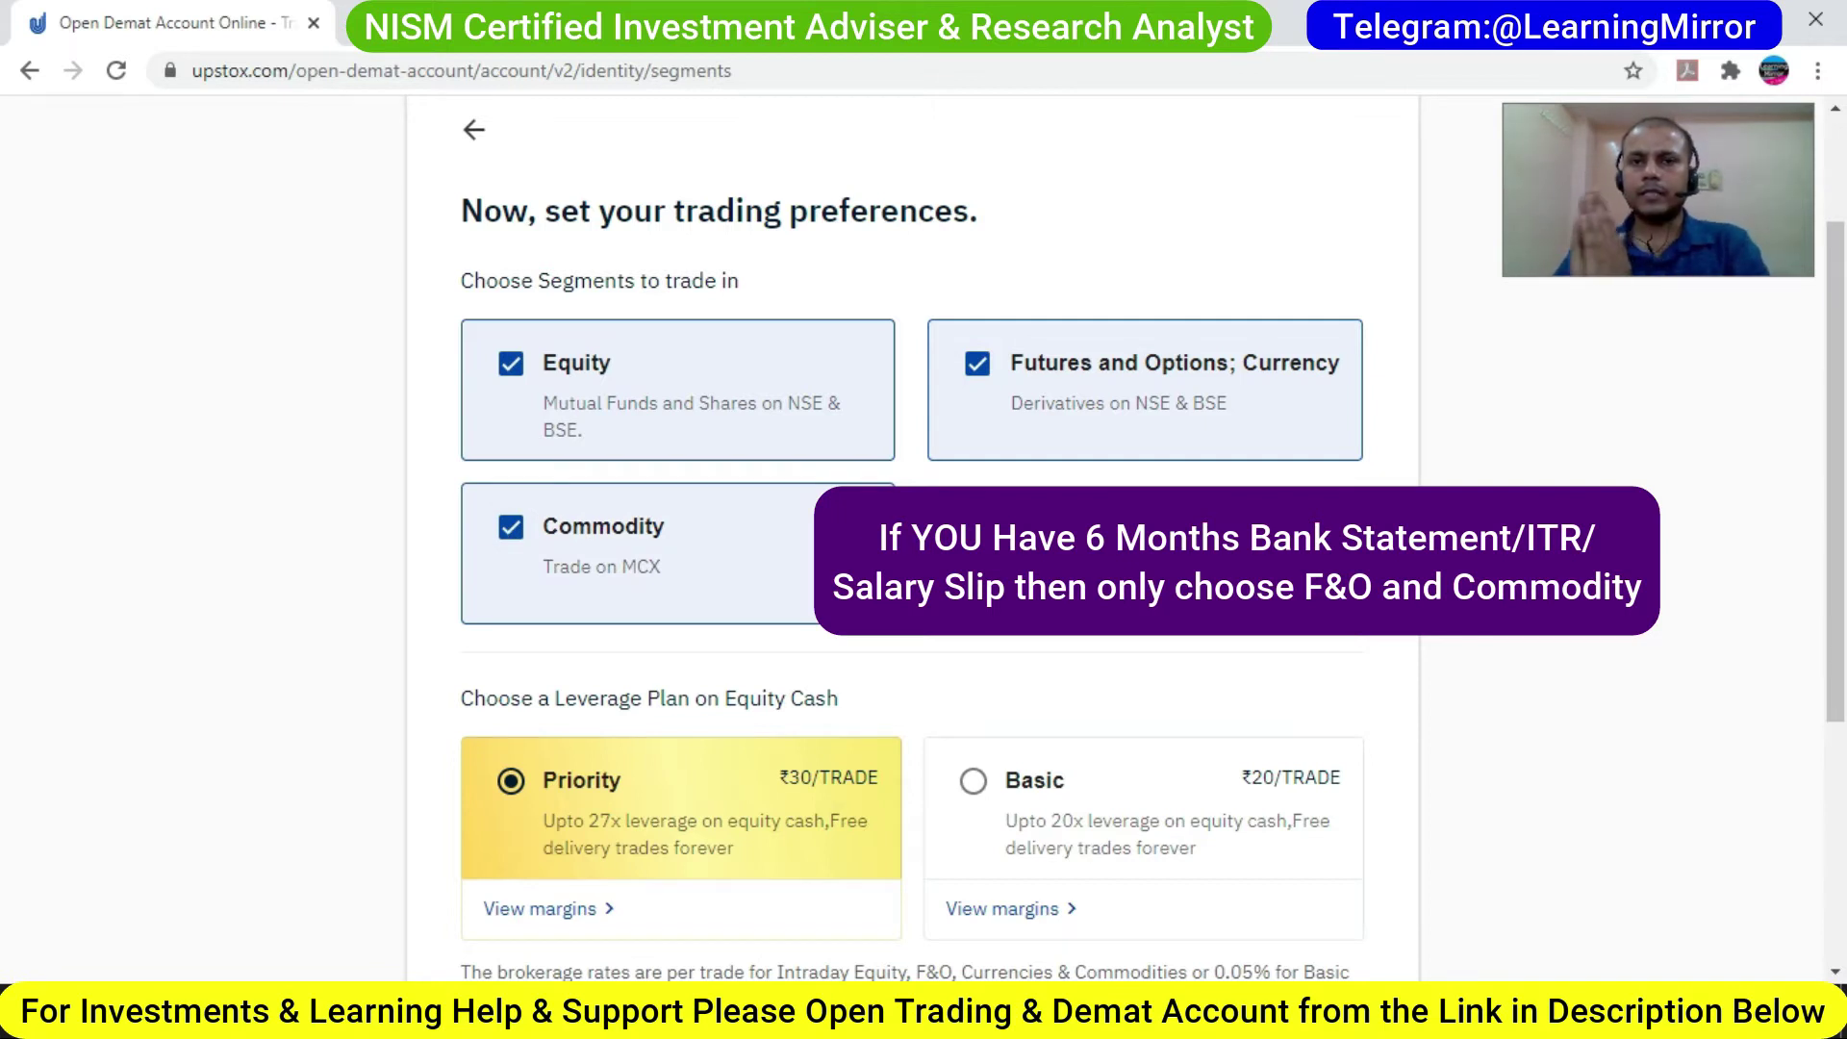
click(977, 367)
click(511, 529)
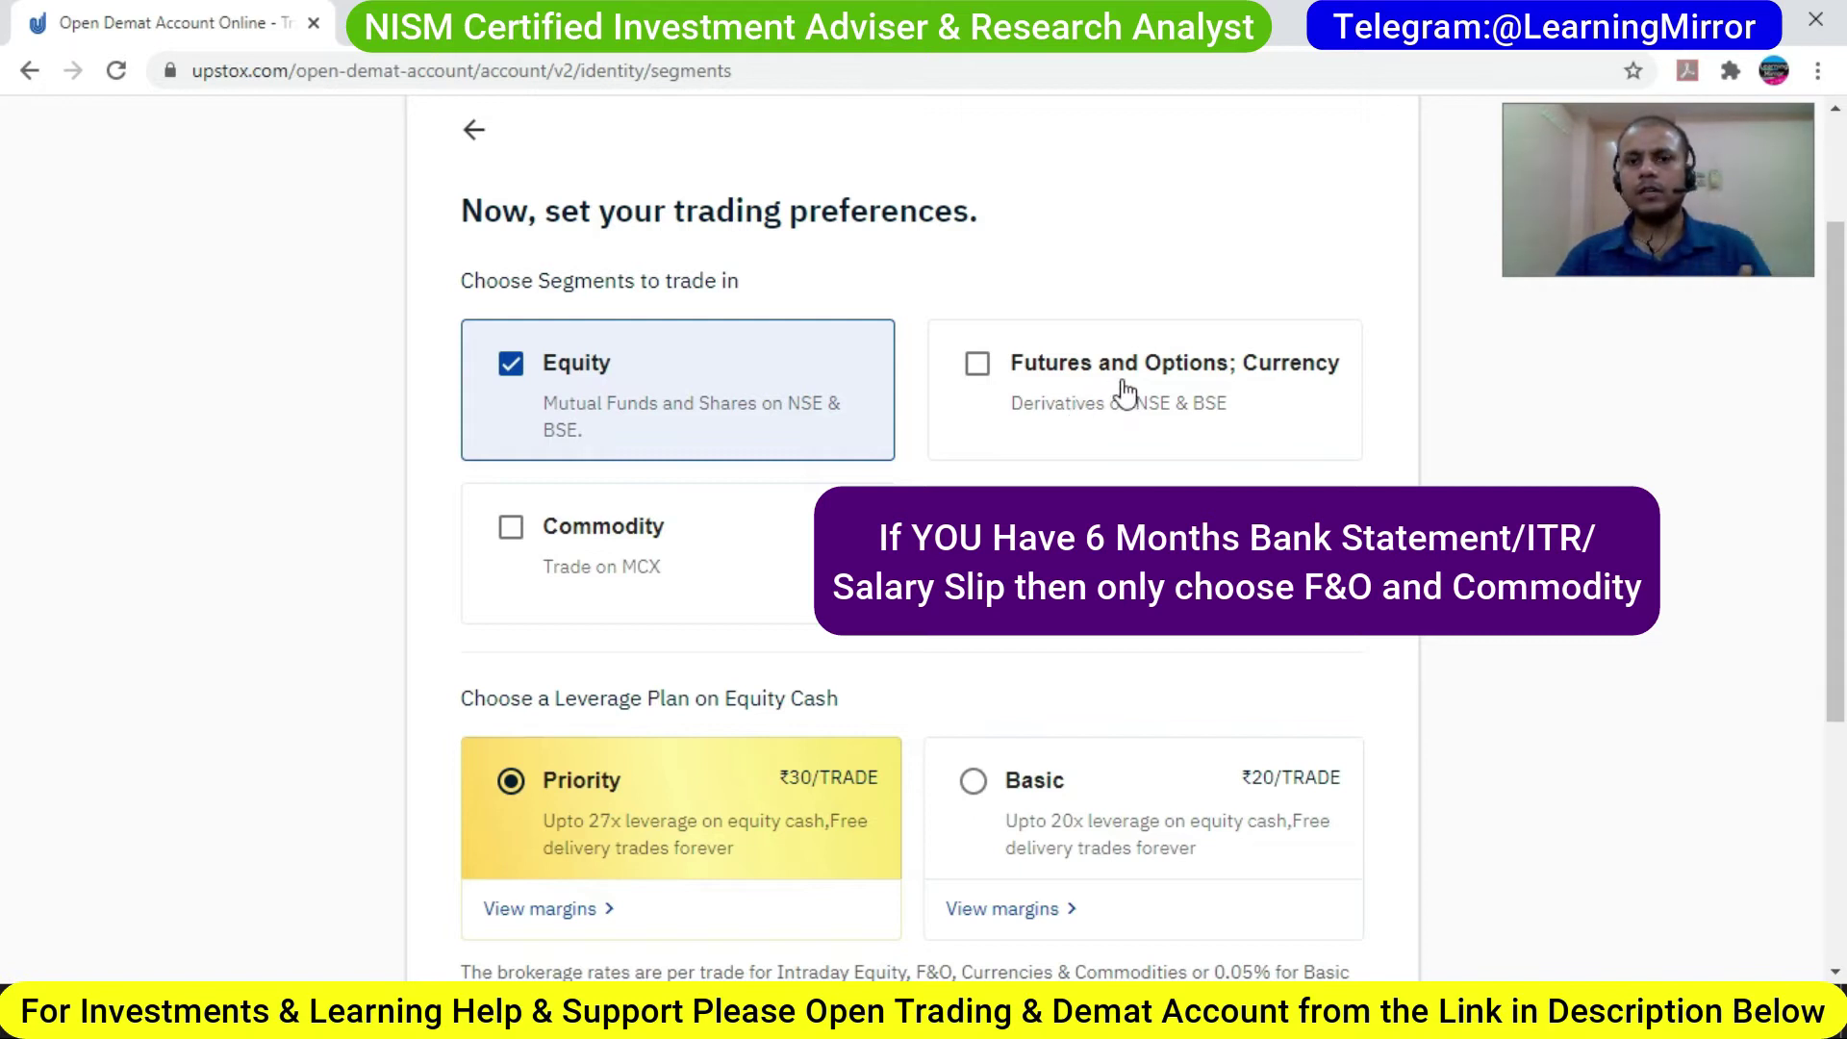
click(1068, 383)
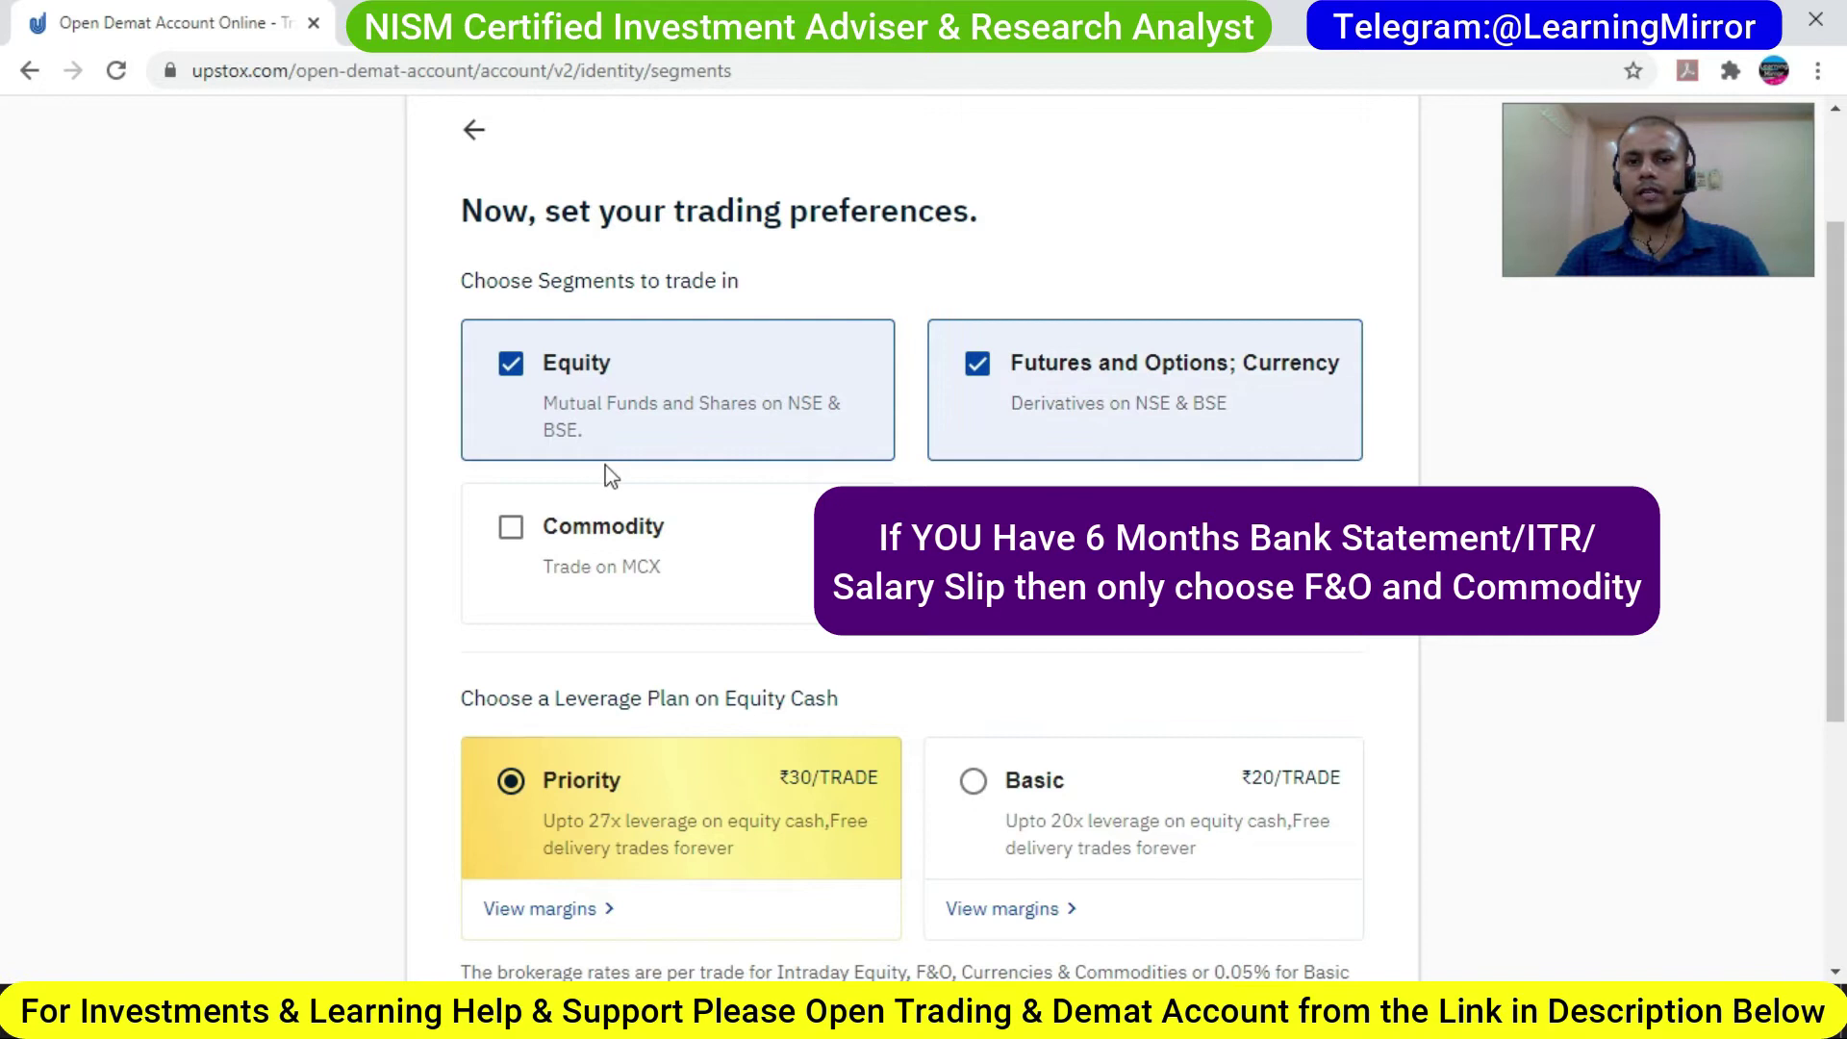
click(582, 532)
click(510, 538)
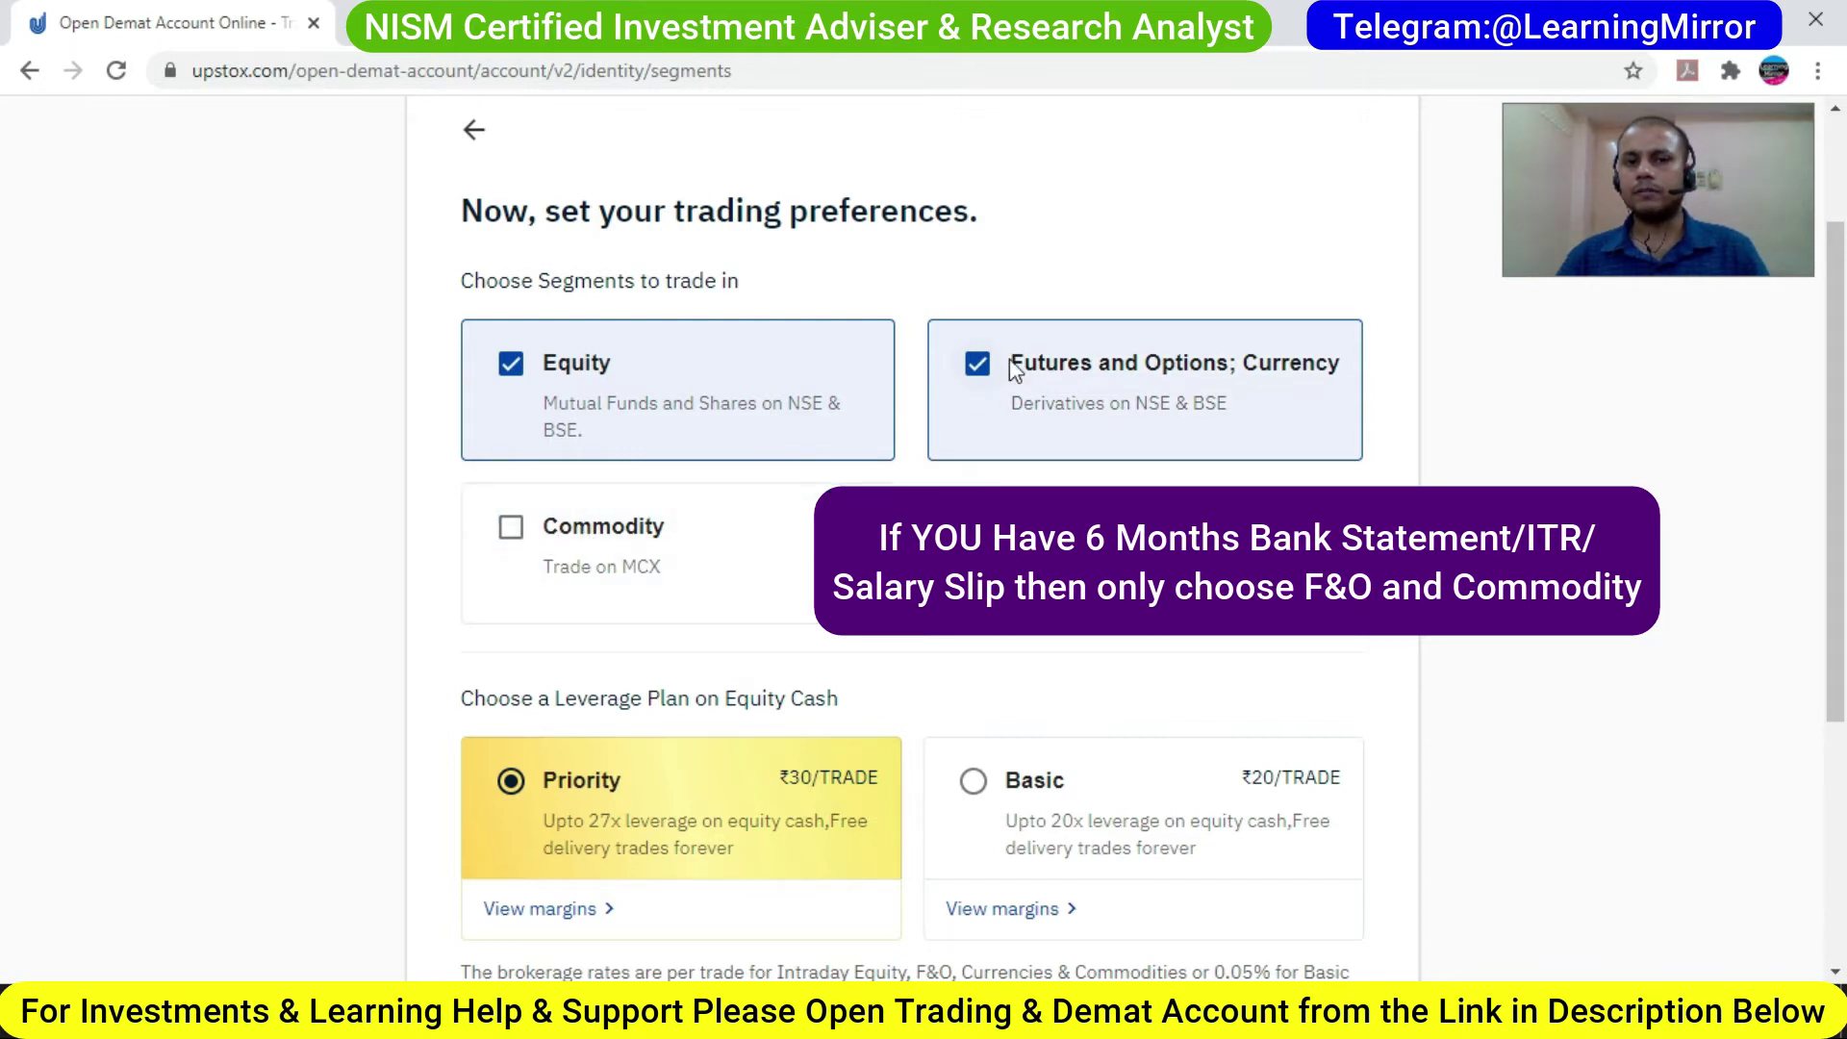
click(967, 385)
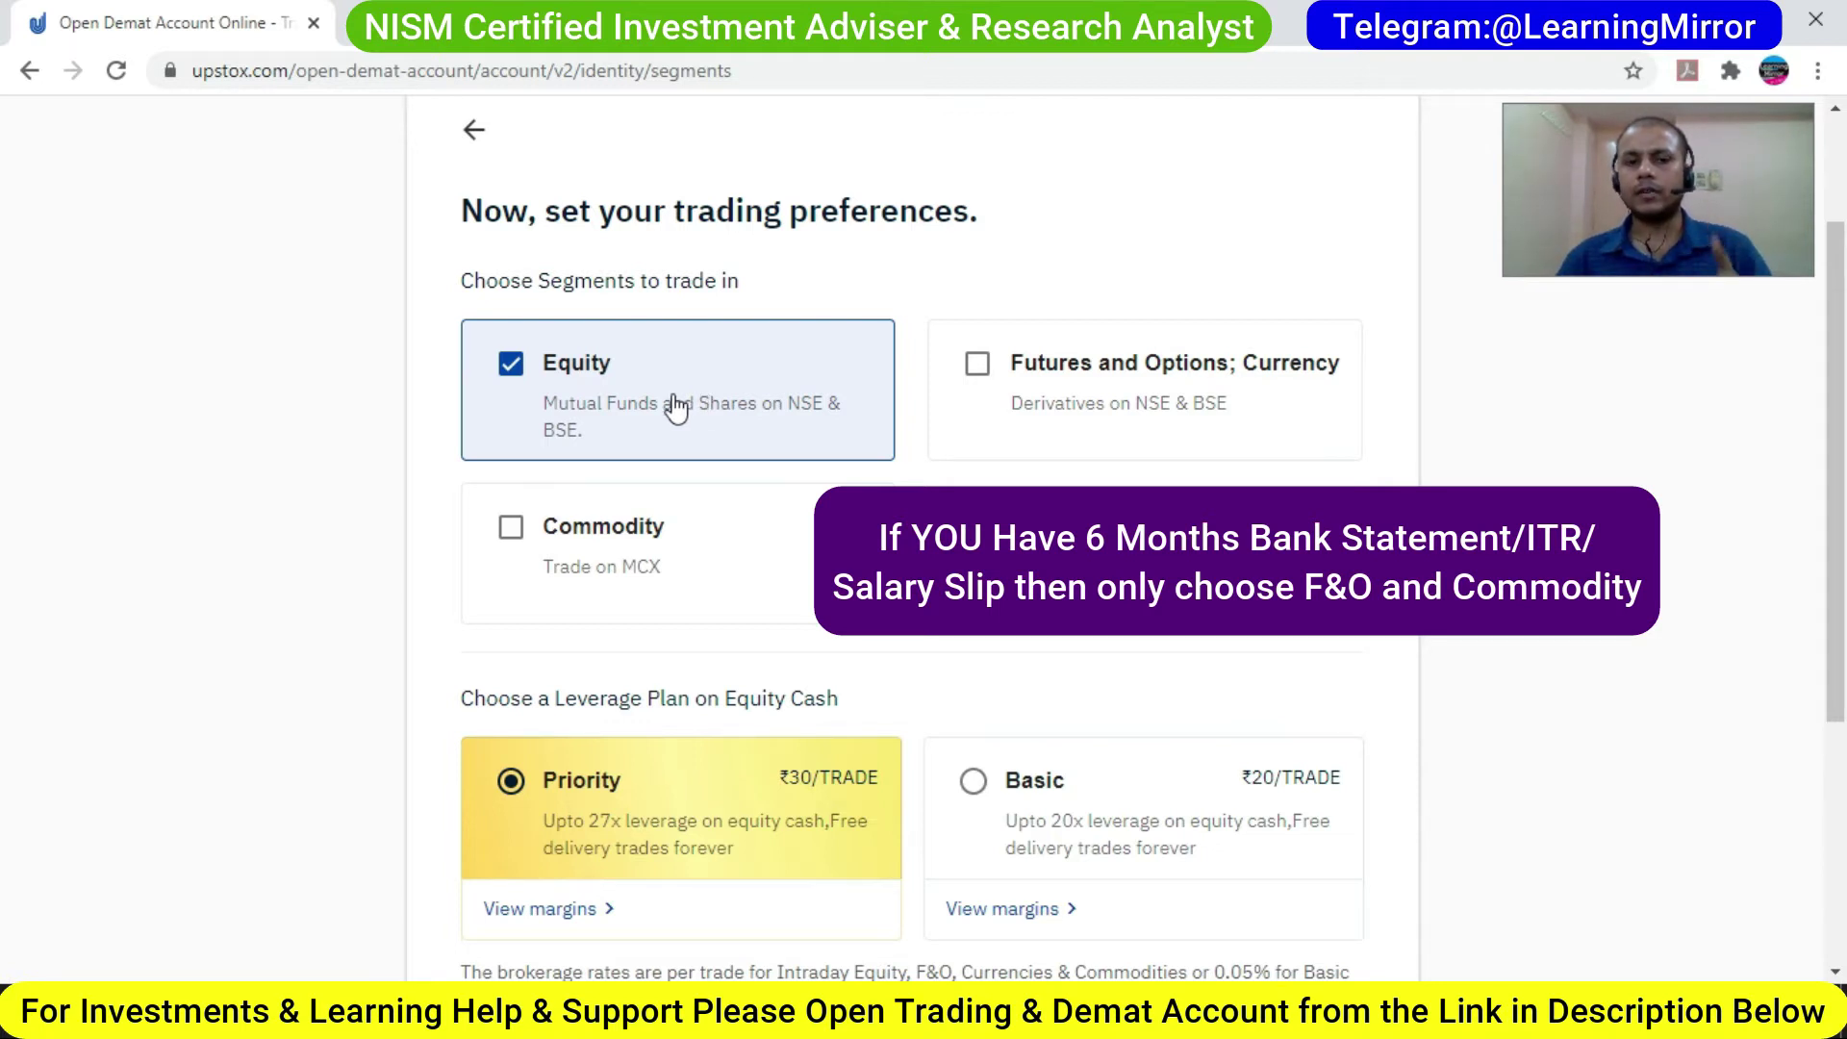
scroll(841, 435, down, 4)
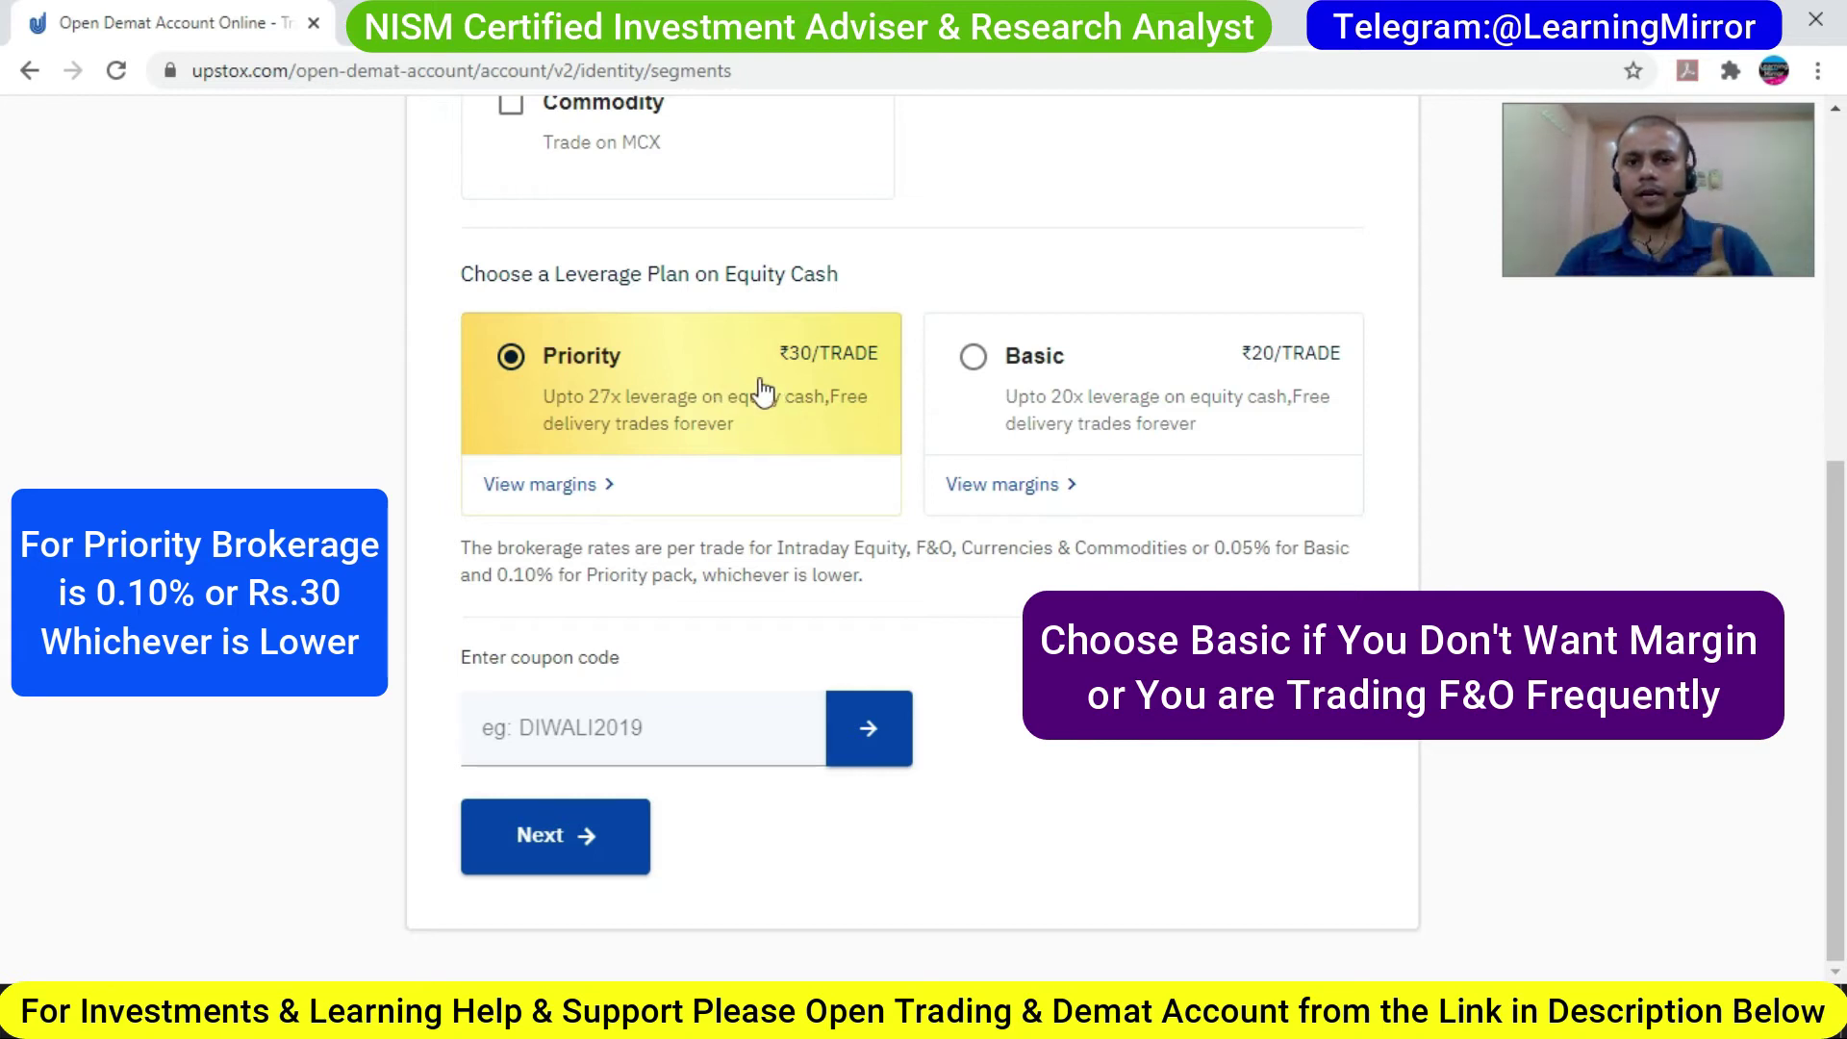
Step: Toggle between Priority and Basic leverage plans, settle on Basic at ₹20 per trade, and continue
click(1169, 404)
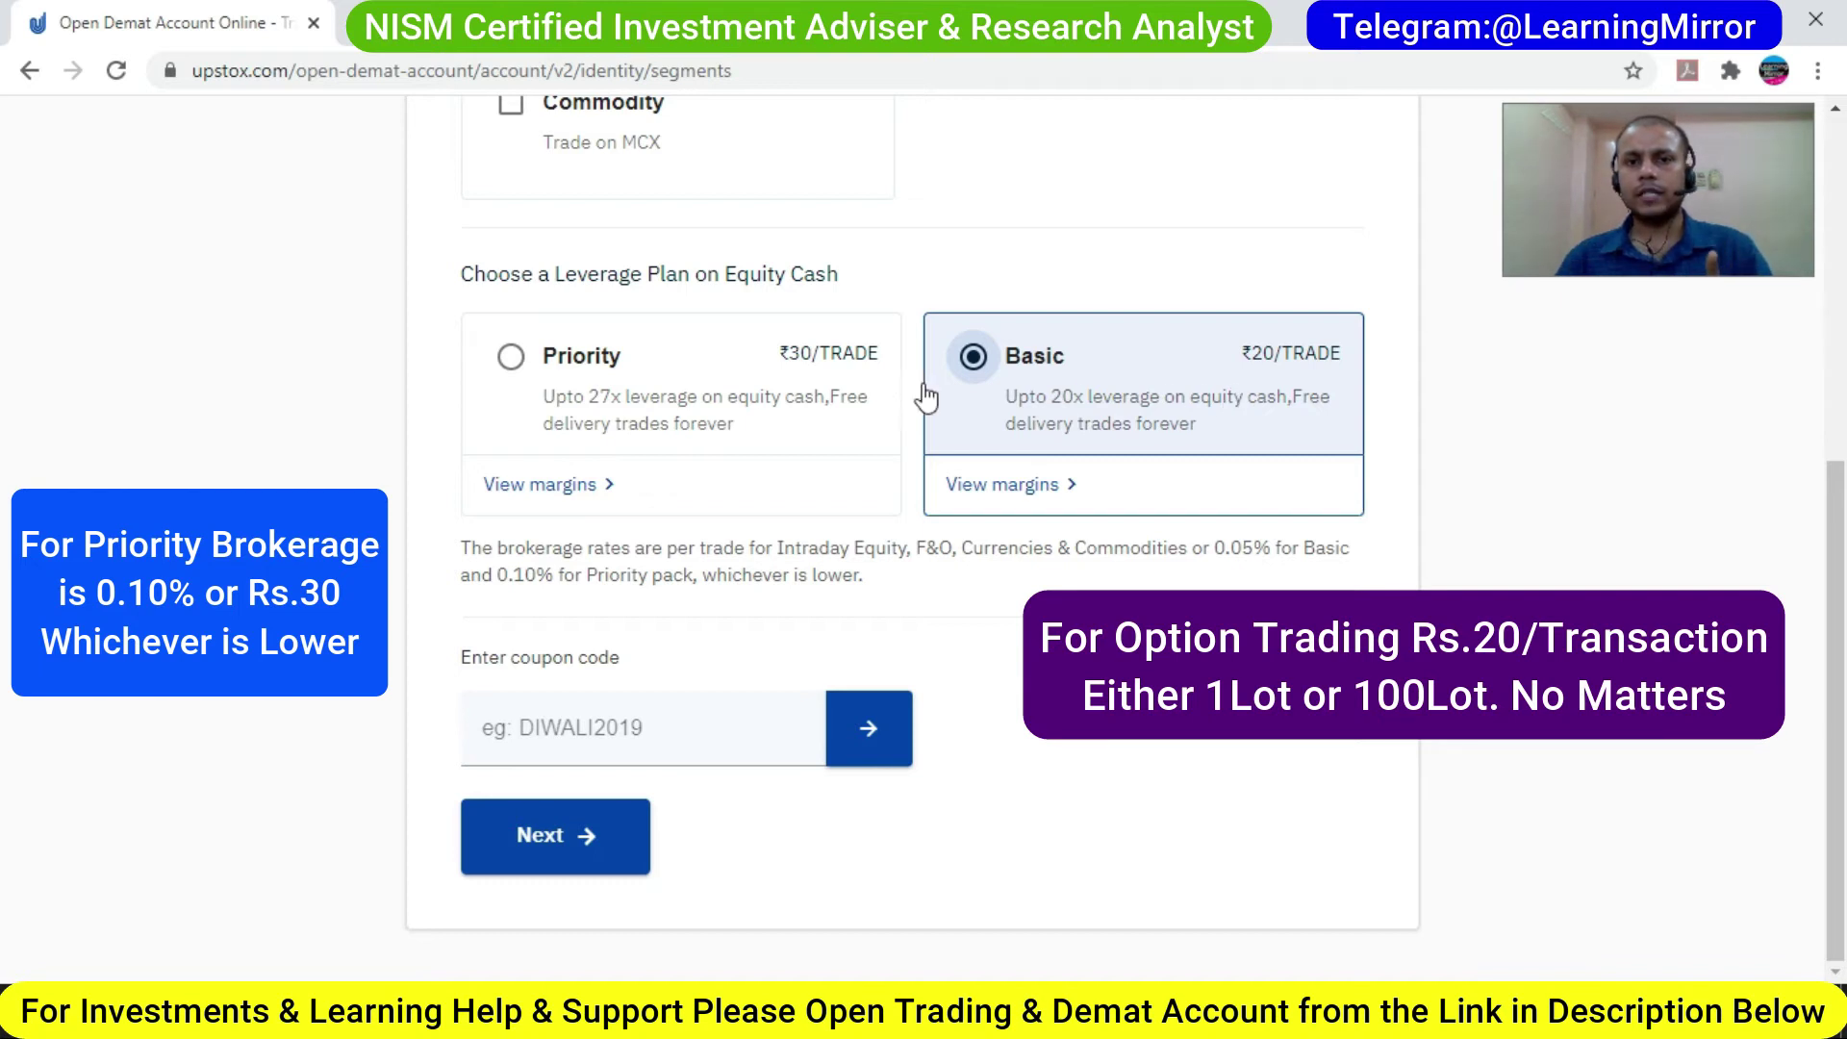
click(865, 403)
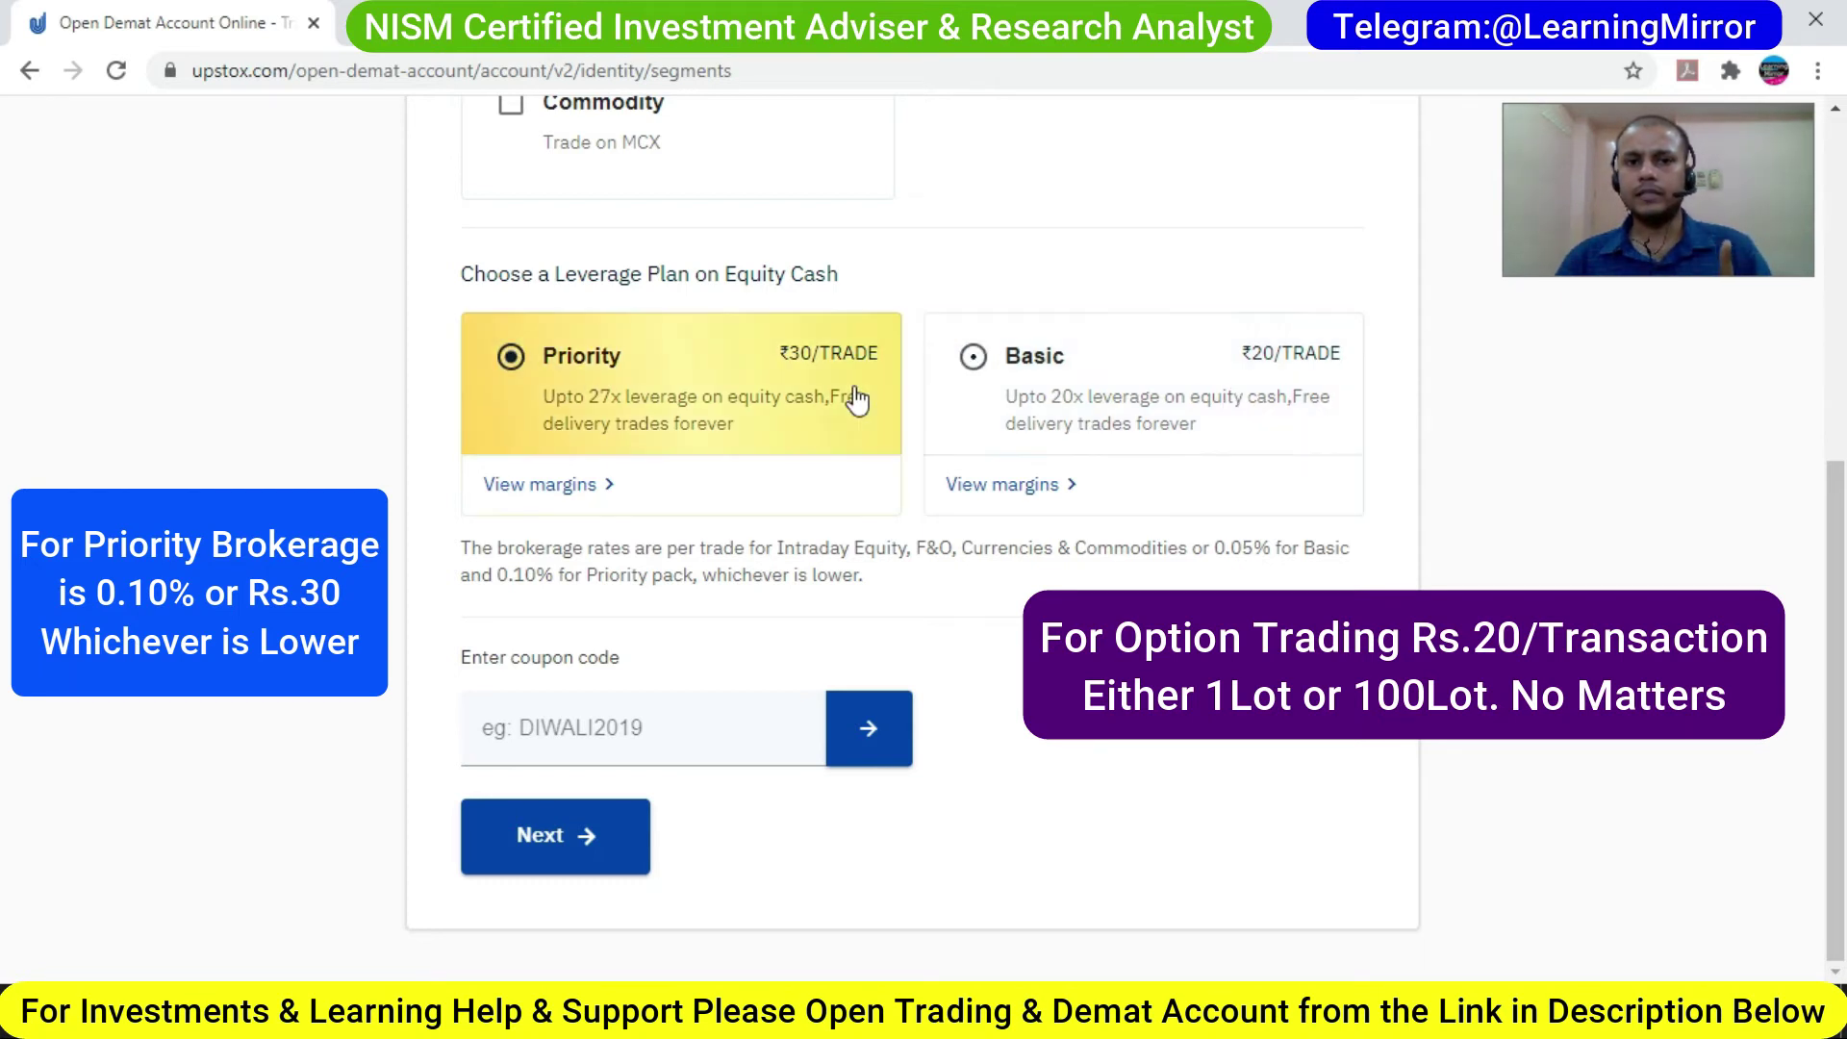
click(1252, 392)
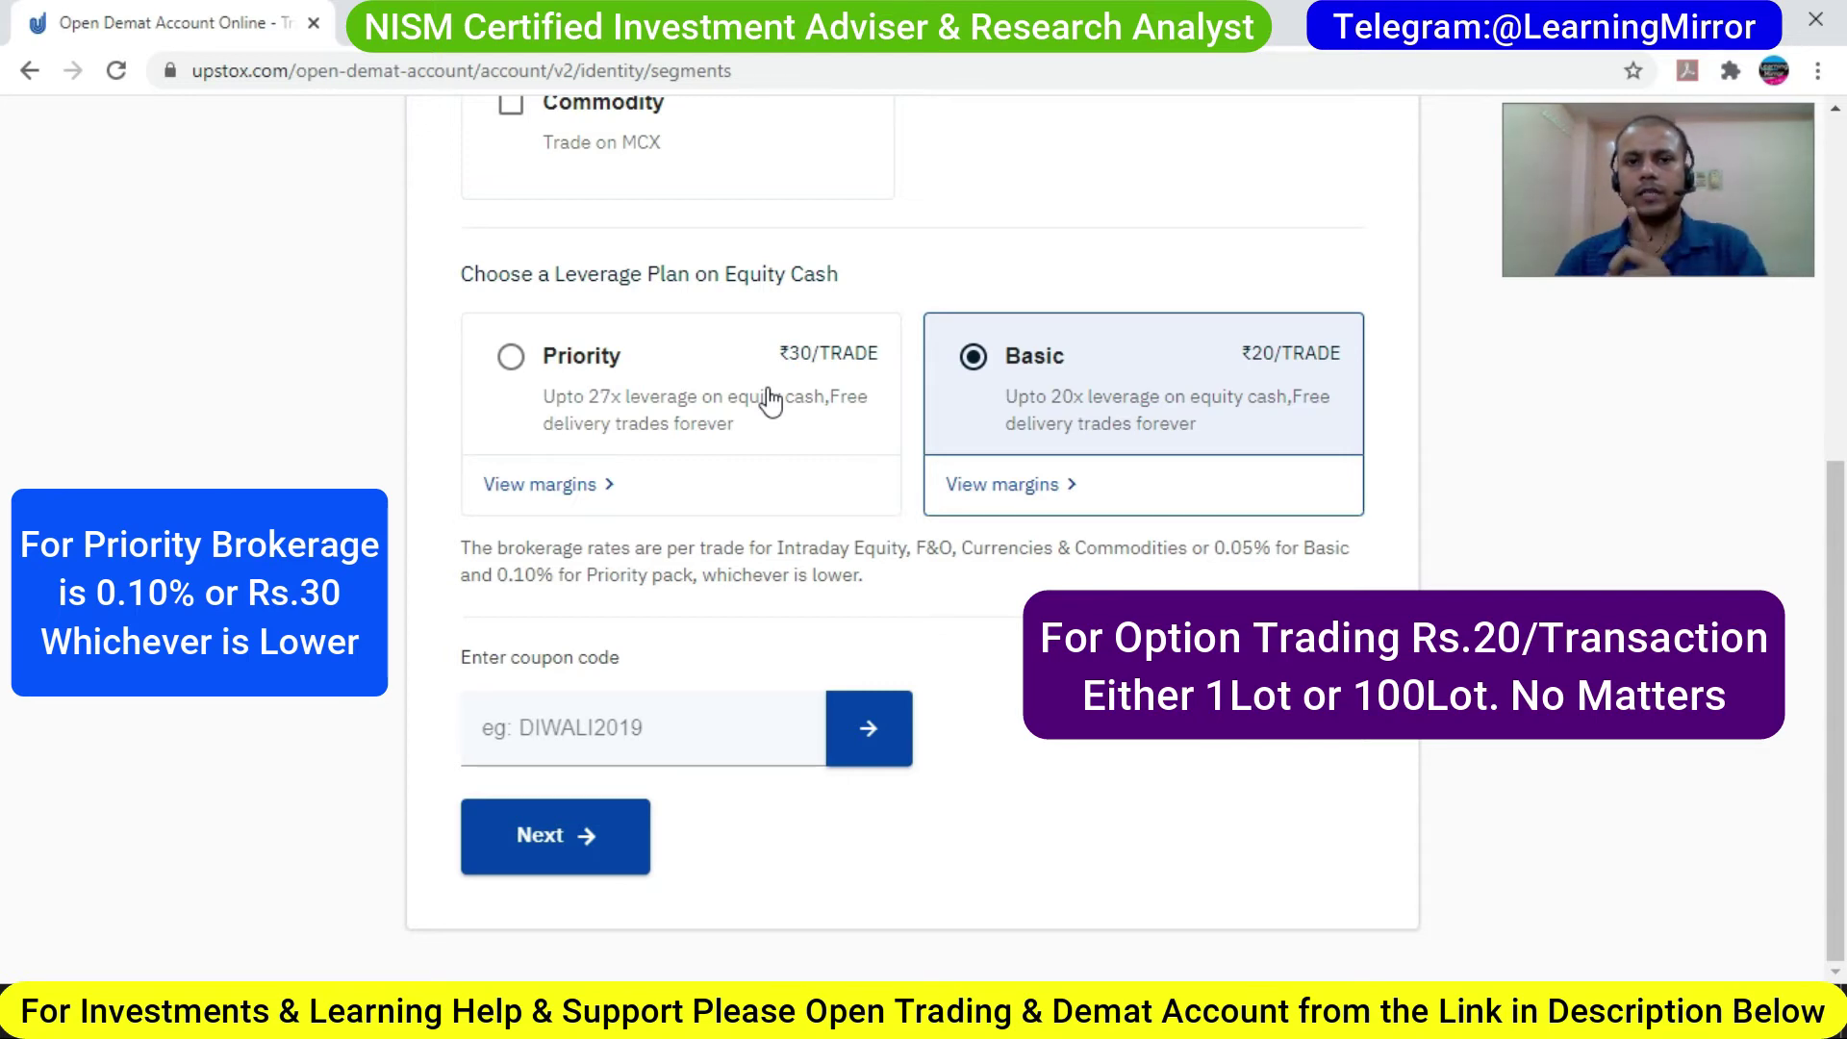
click(741, 400)
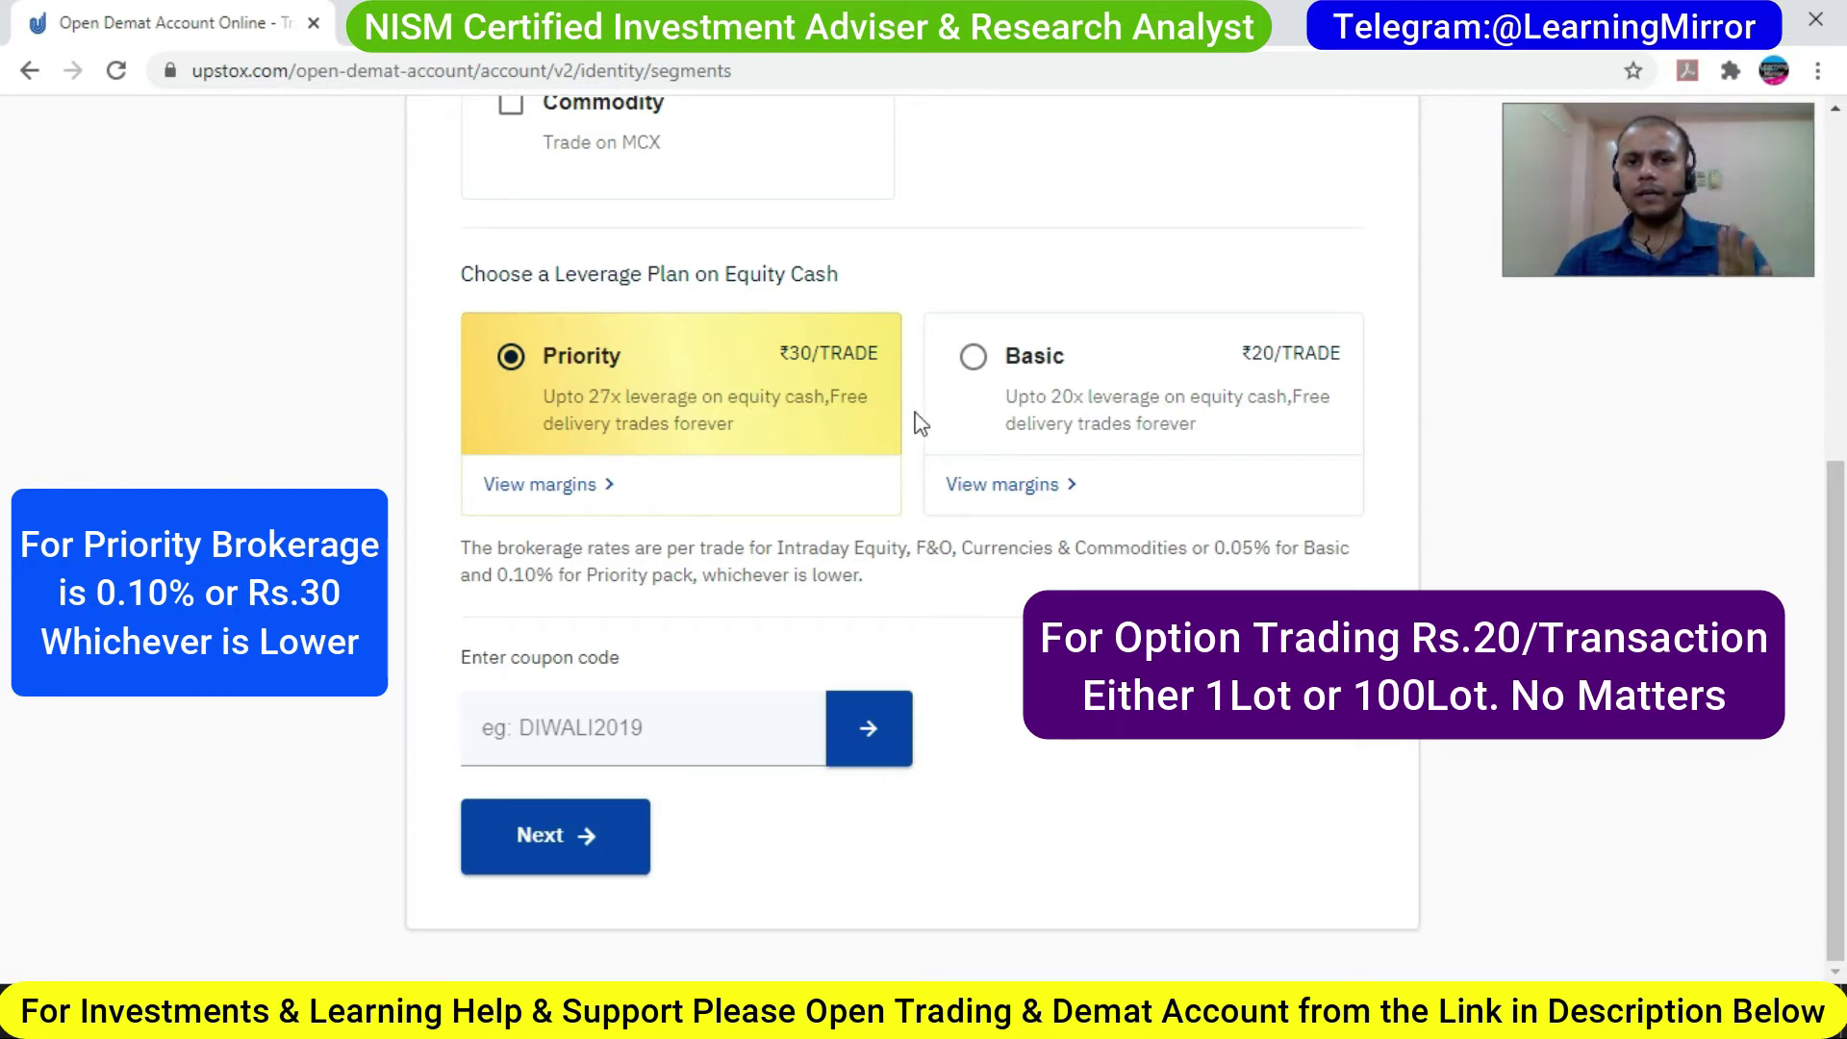
click(1121, 415)
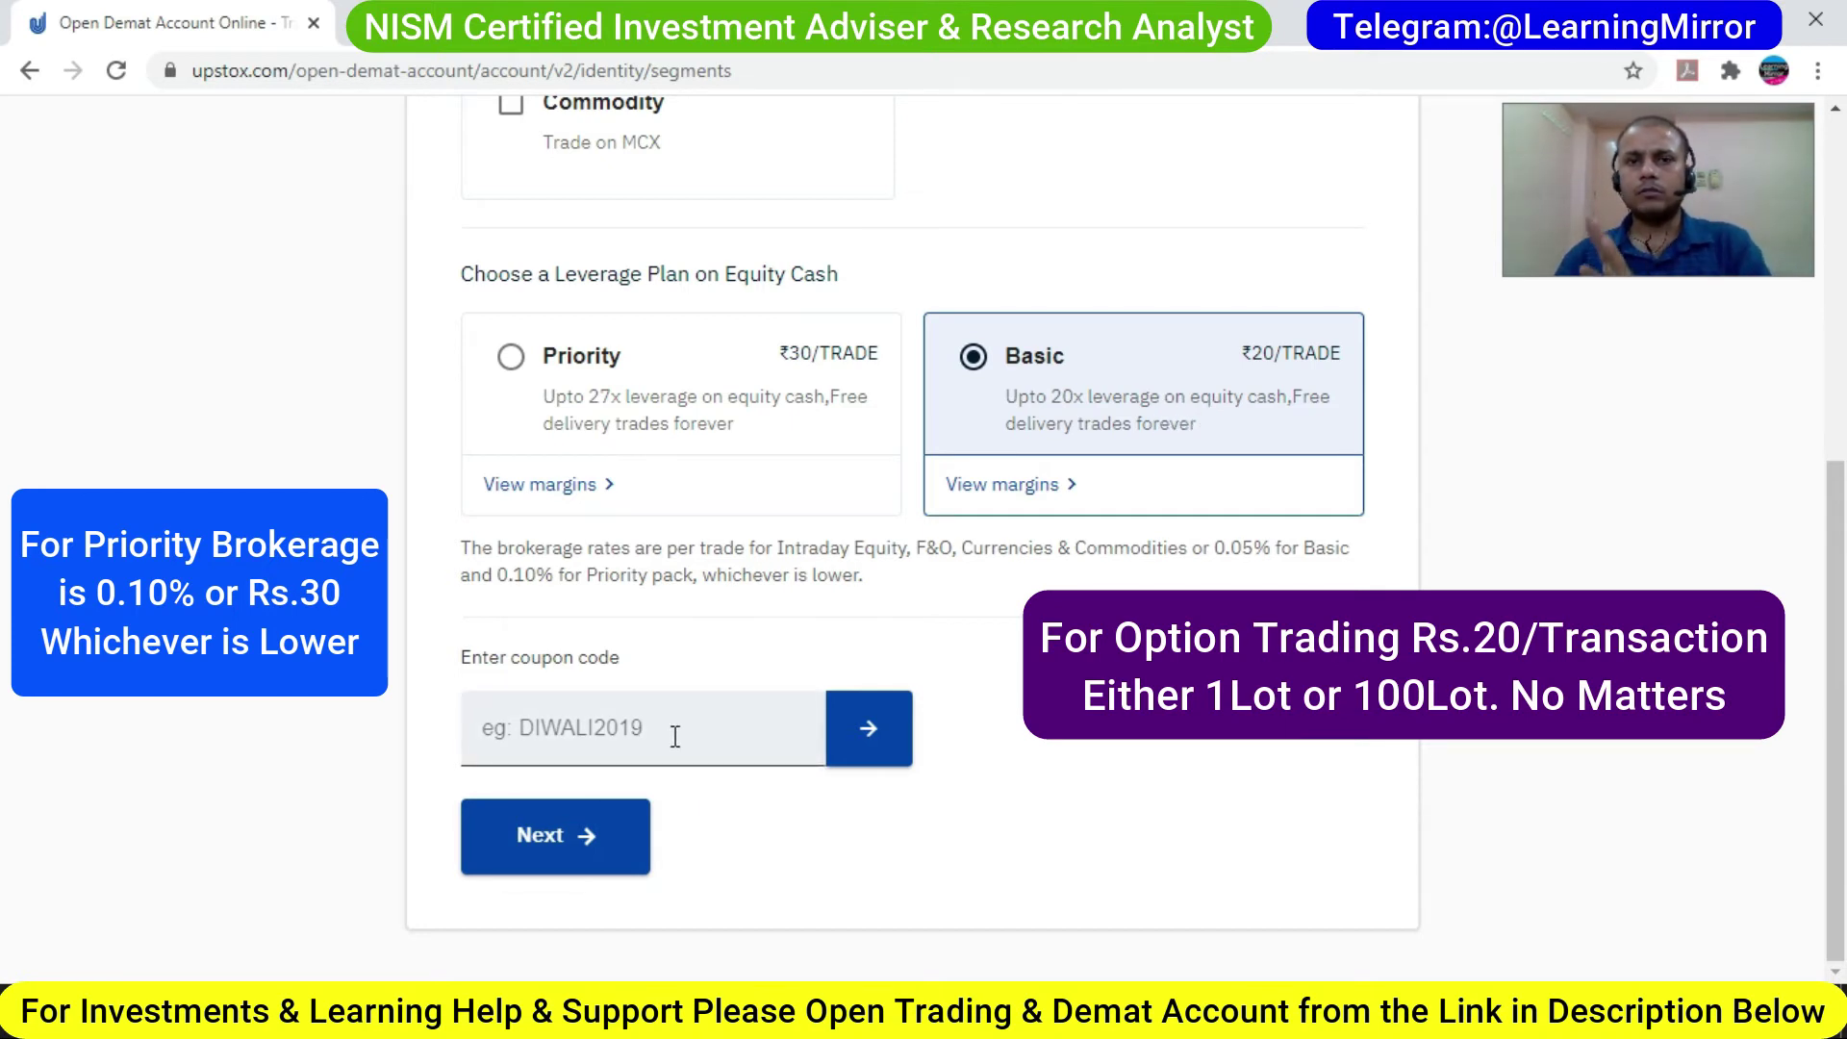
click(577, 839)
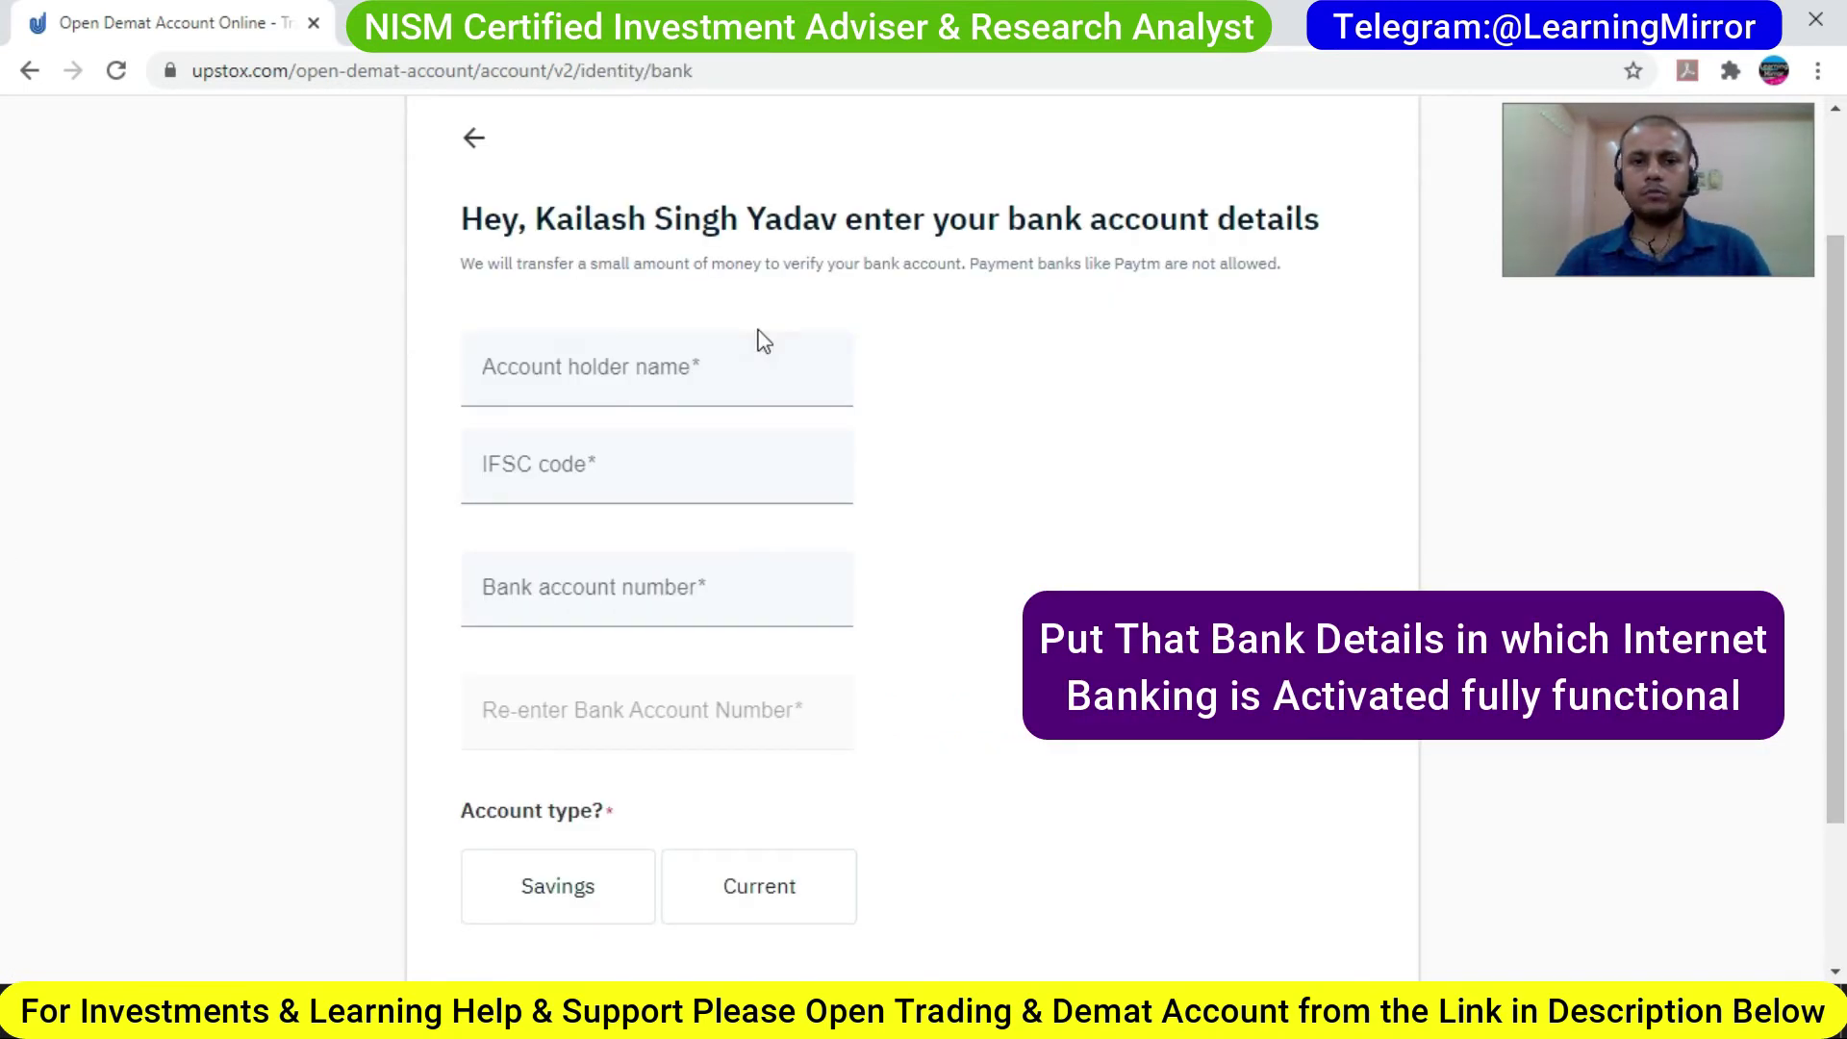
Step: Fill in the account holder's name, the IFSC code, and the bank account number twice
click(759, 366)
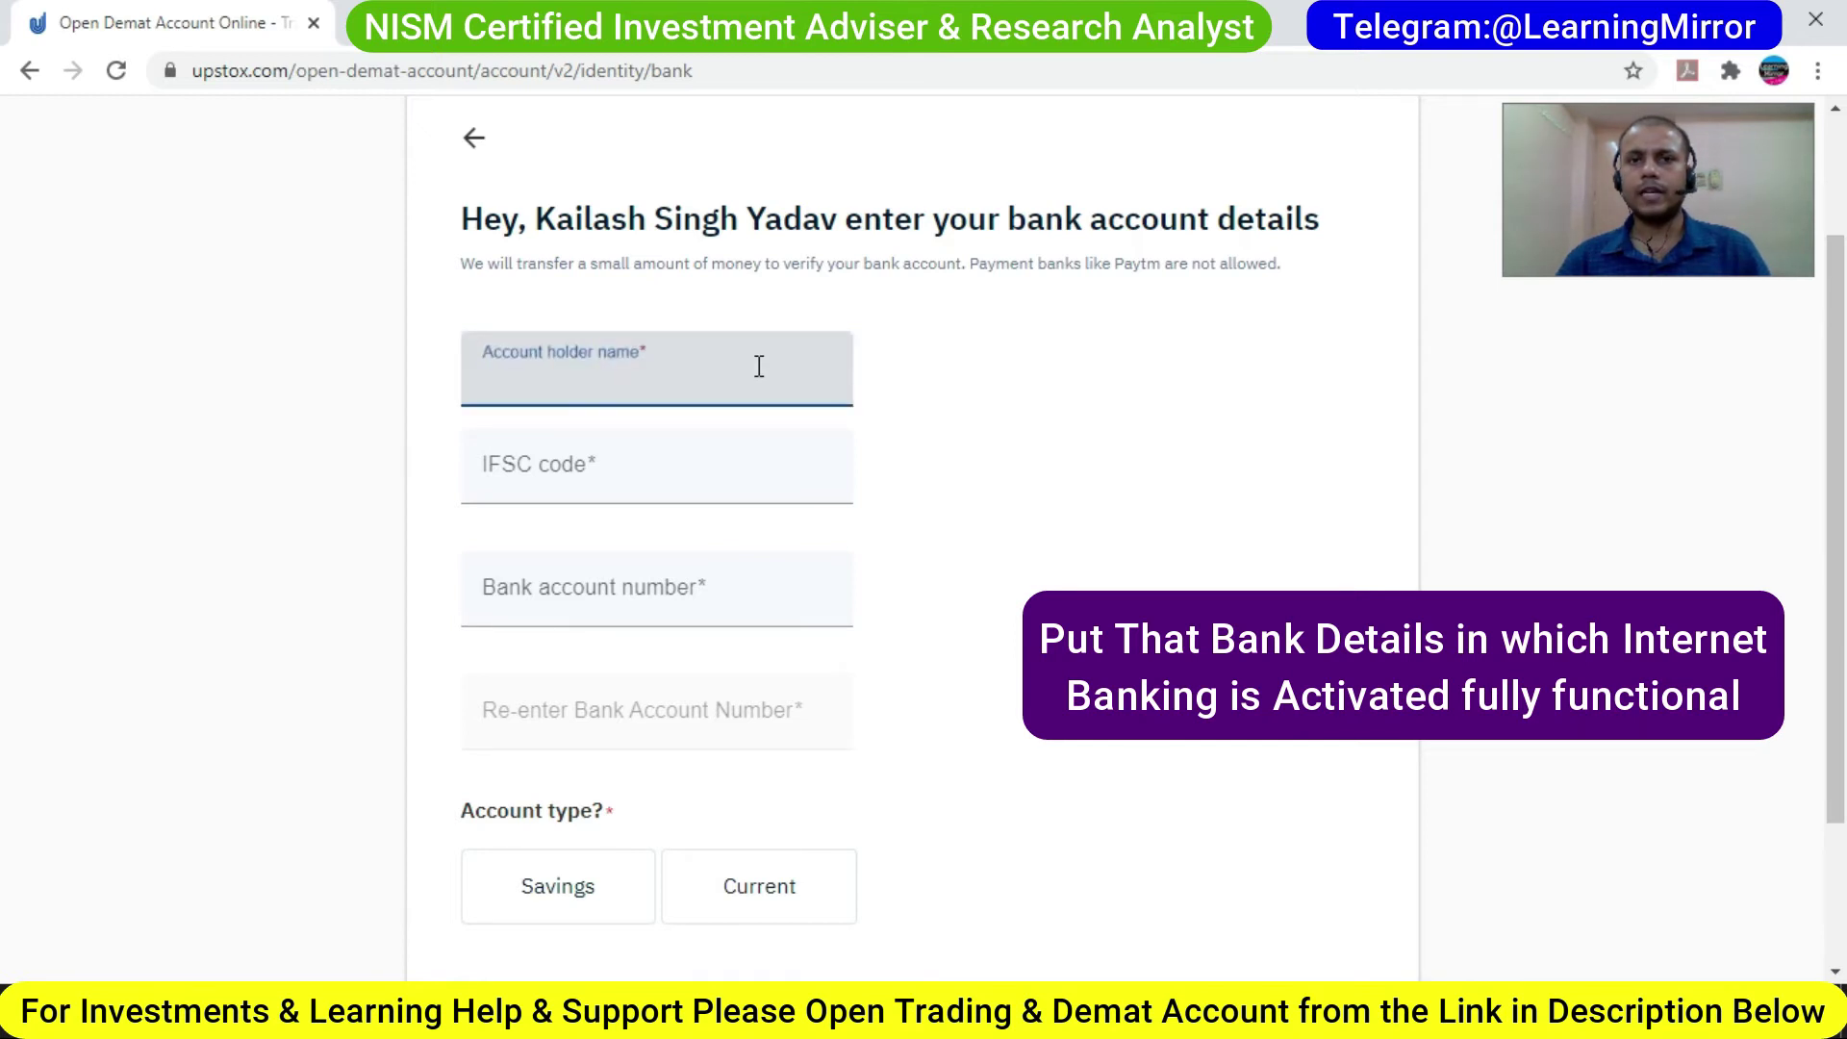
click(718, 479)
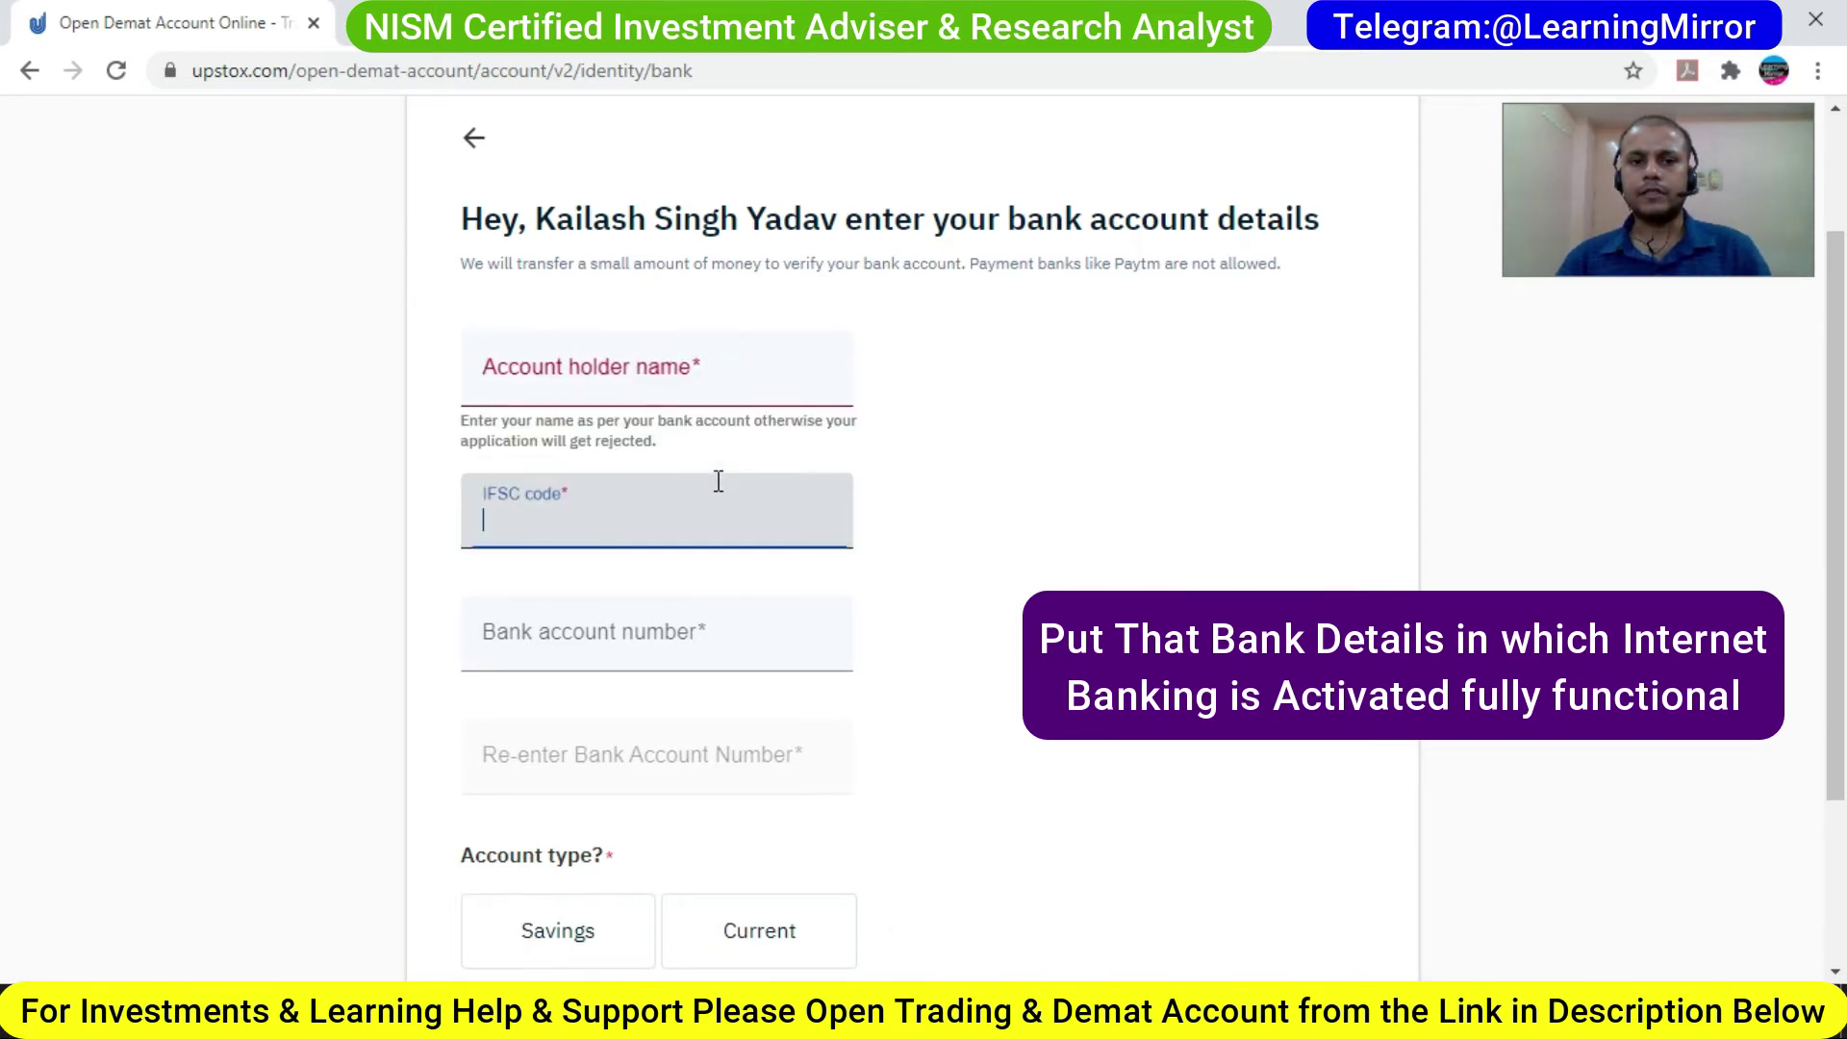
click(693, 638)
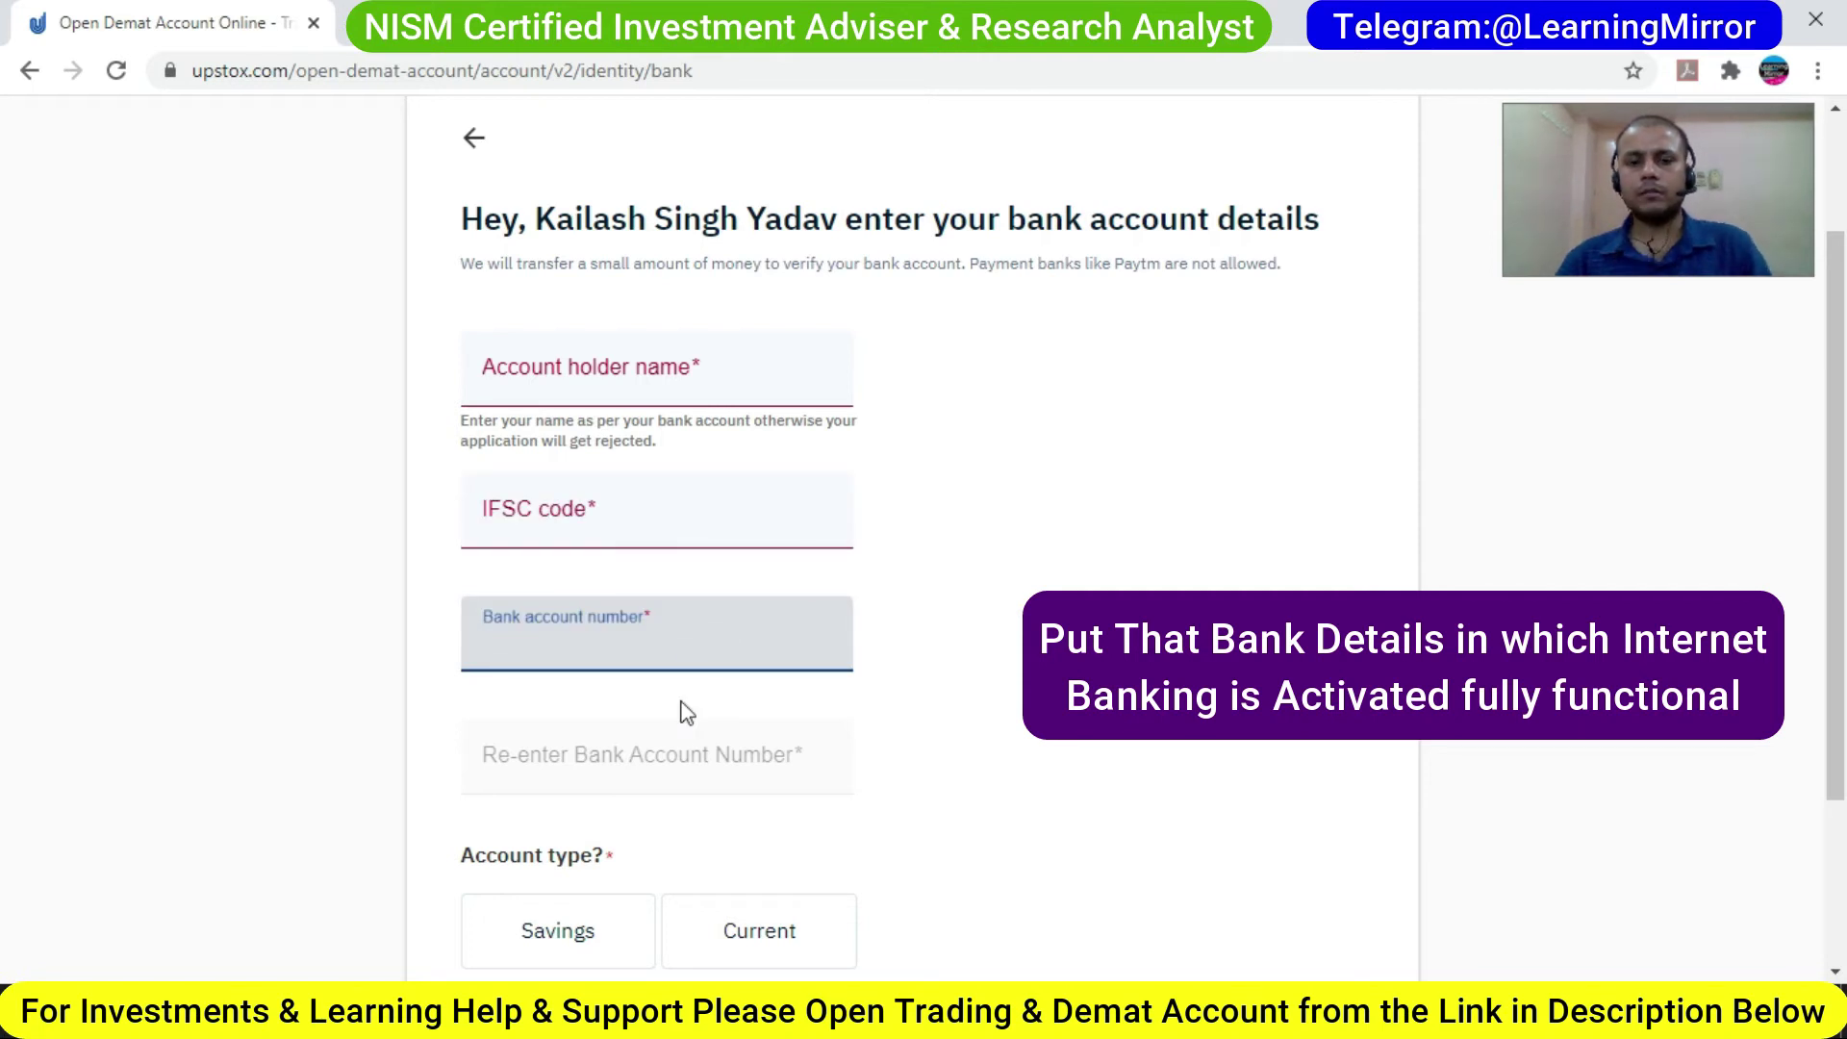
click(674, 761)
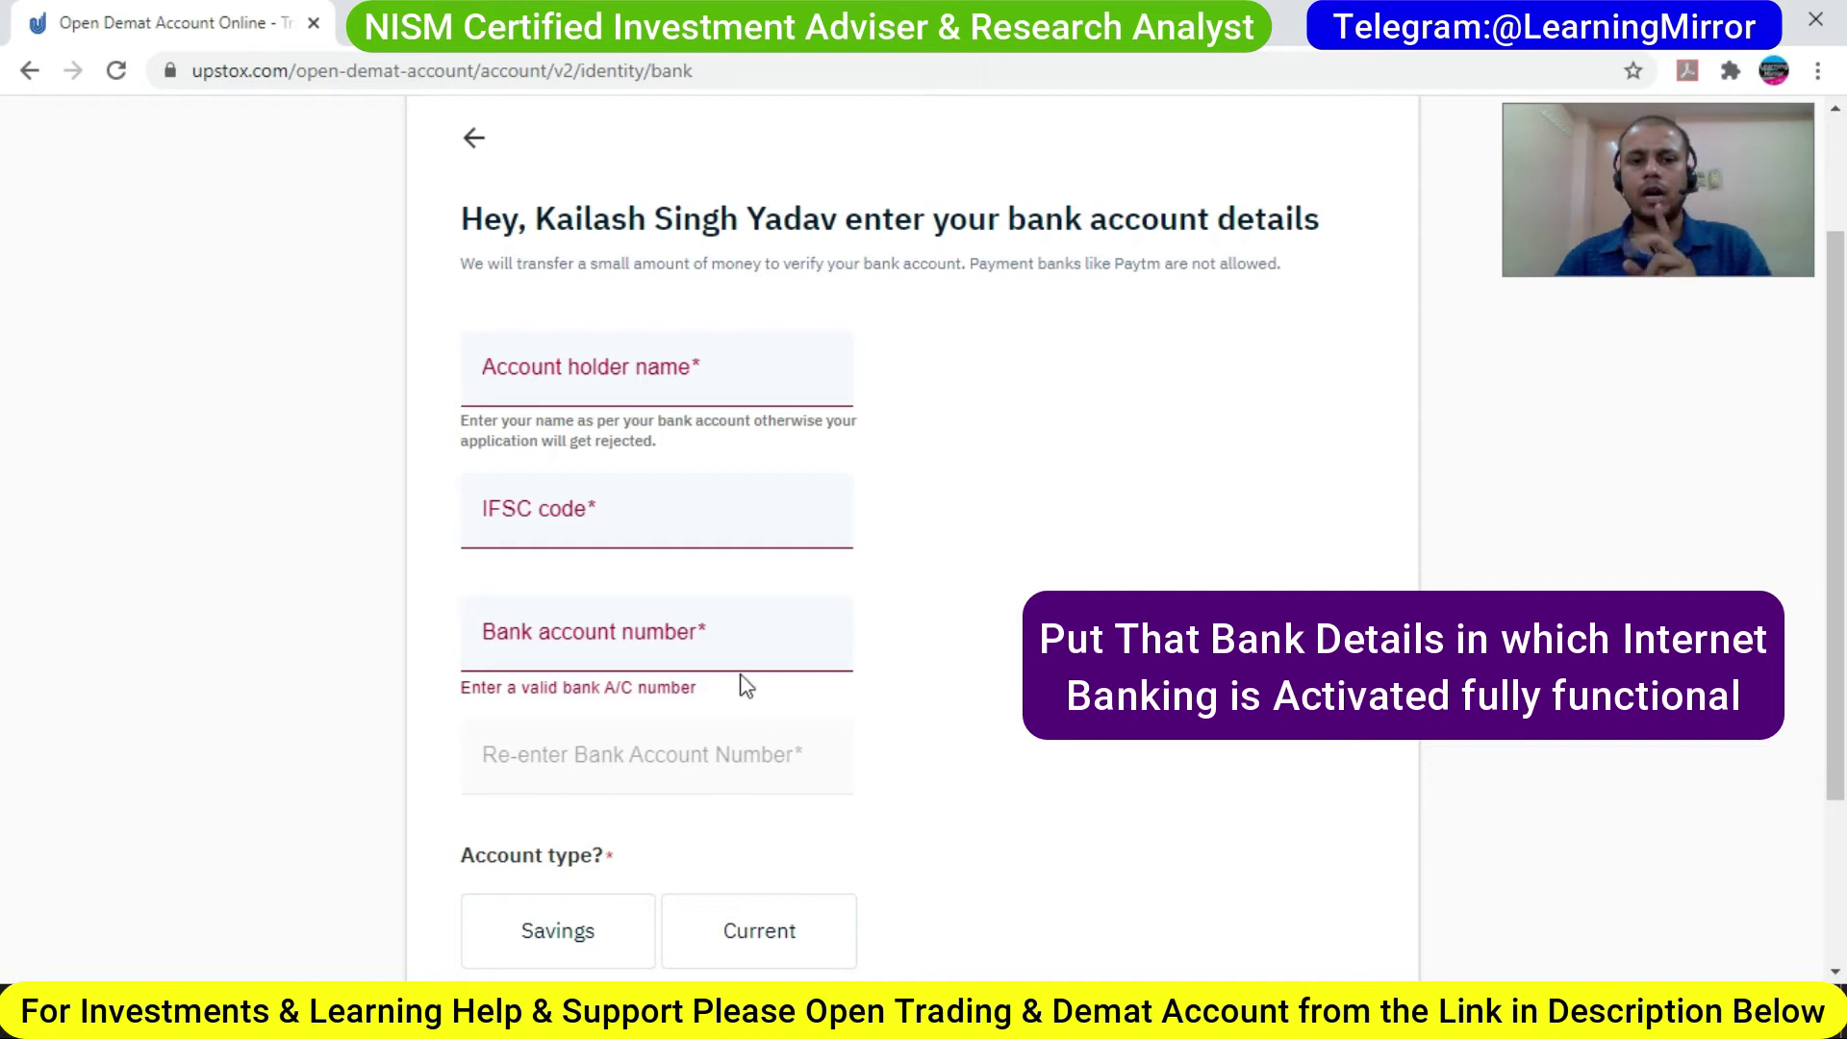
scroll(6, 712, down, 3)
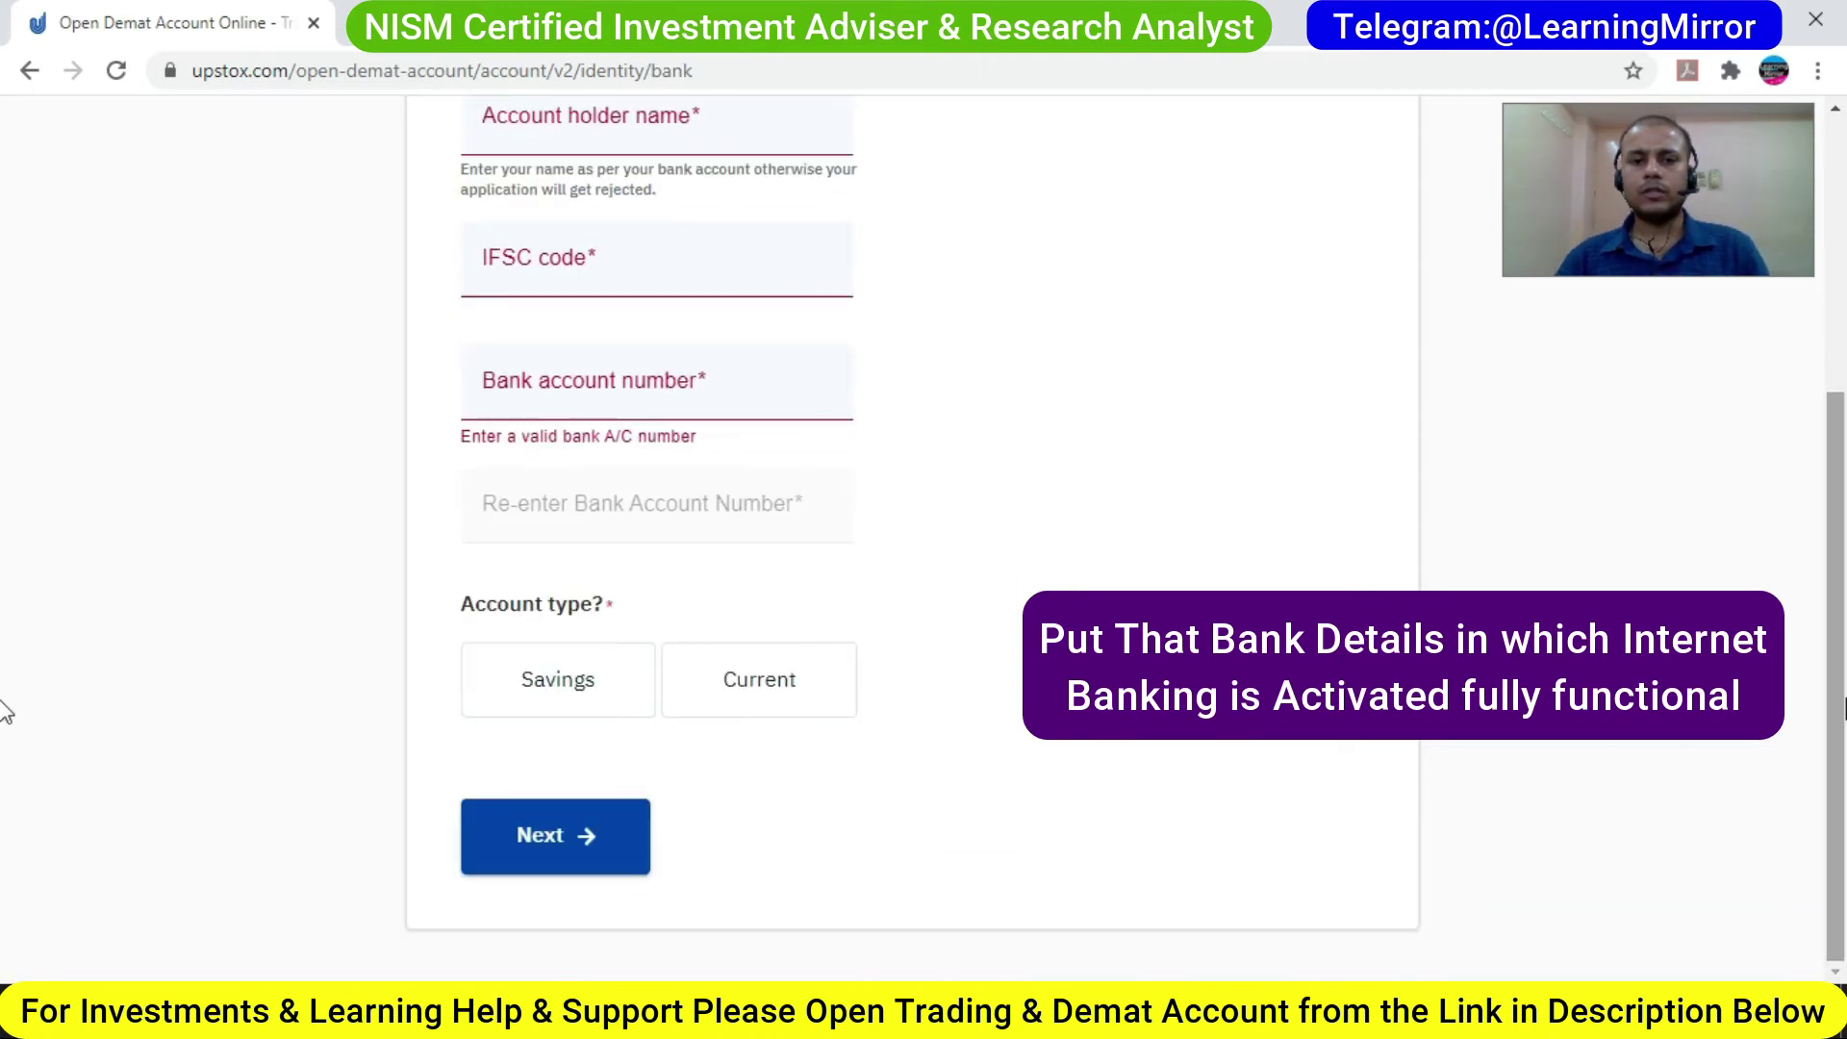
Step: Switch the account type between Savings and Current, ending on Savings
click(574, 701)
click(754, 701)
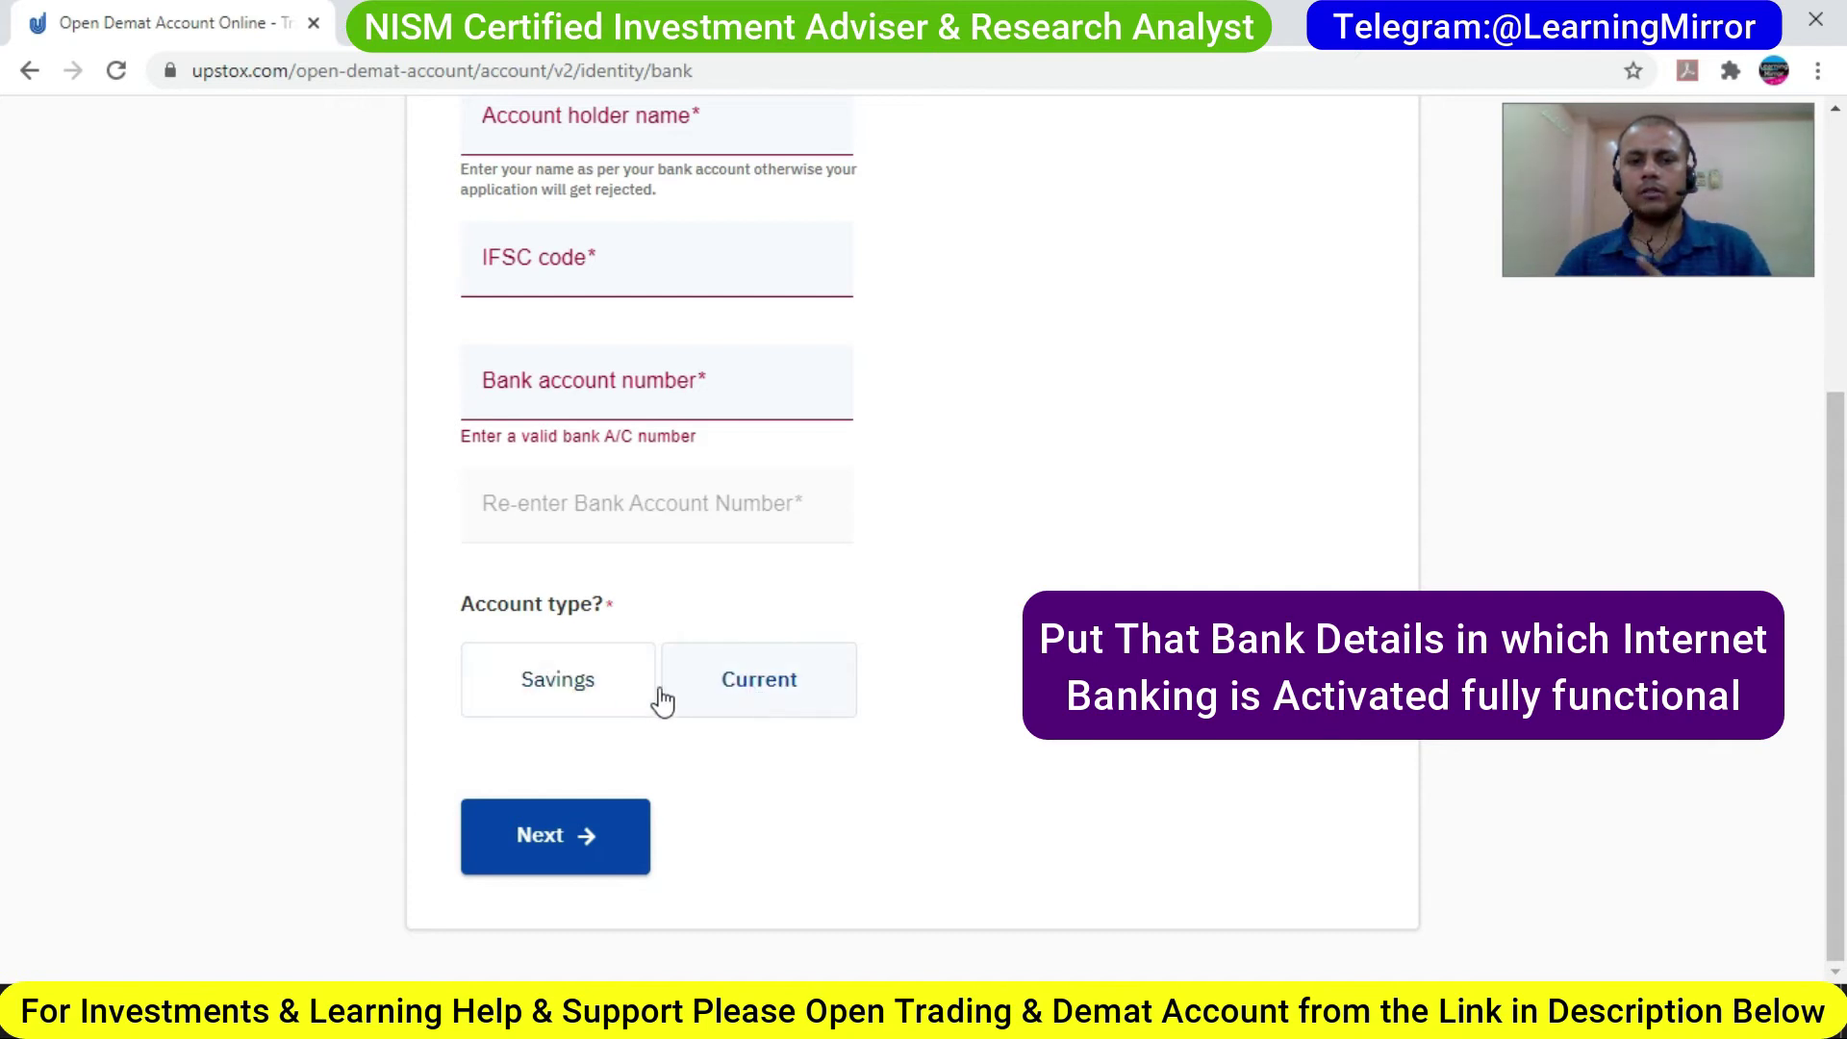
click(558, 859)
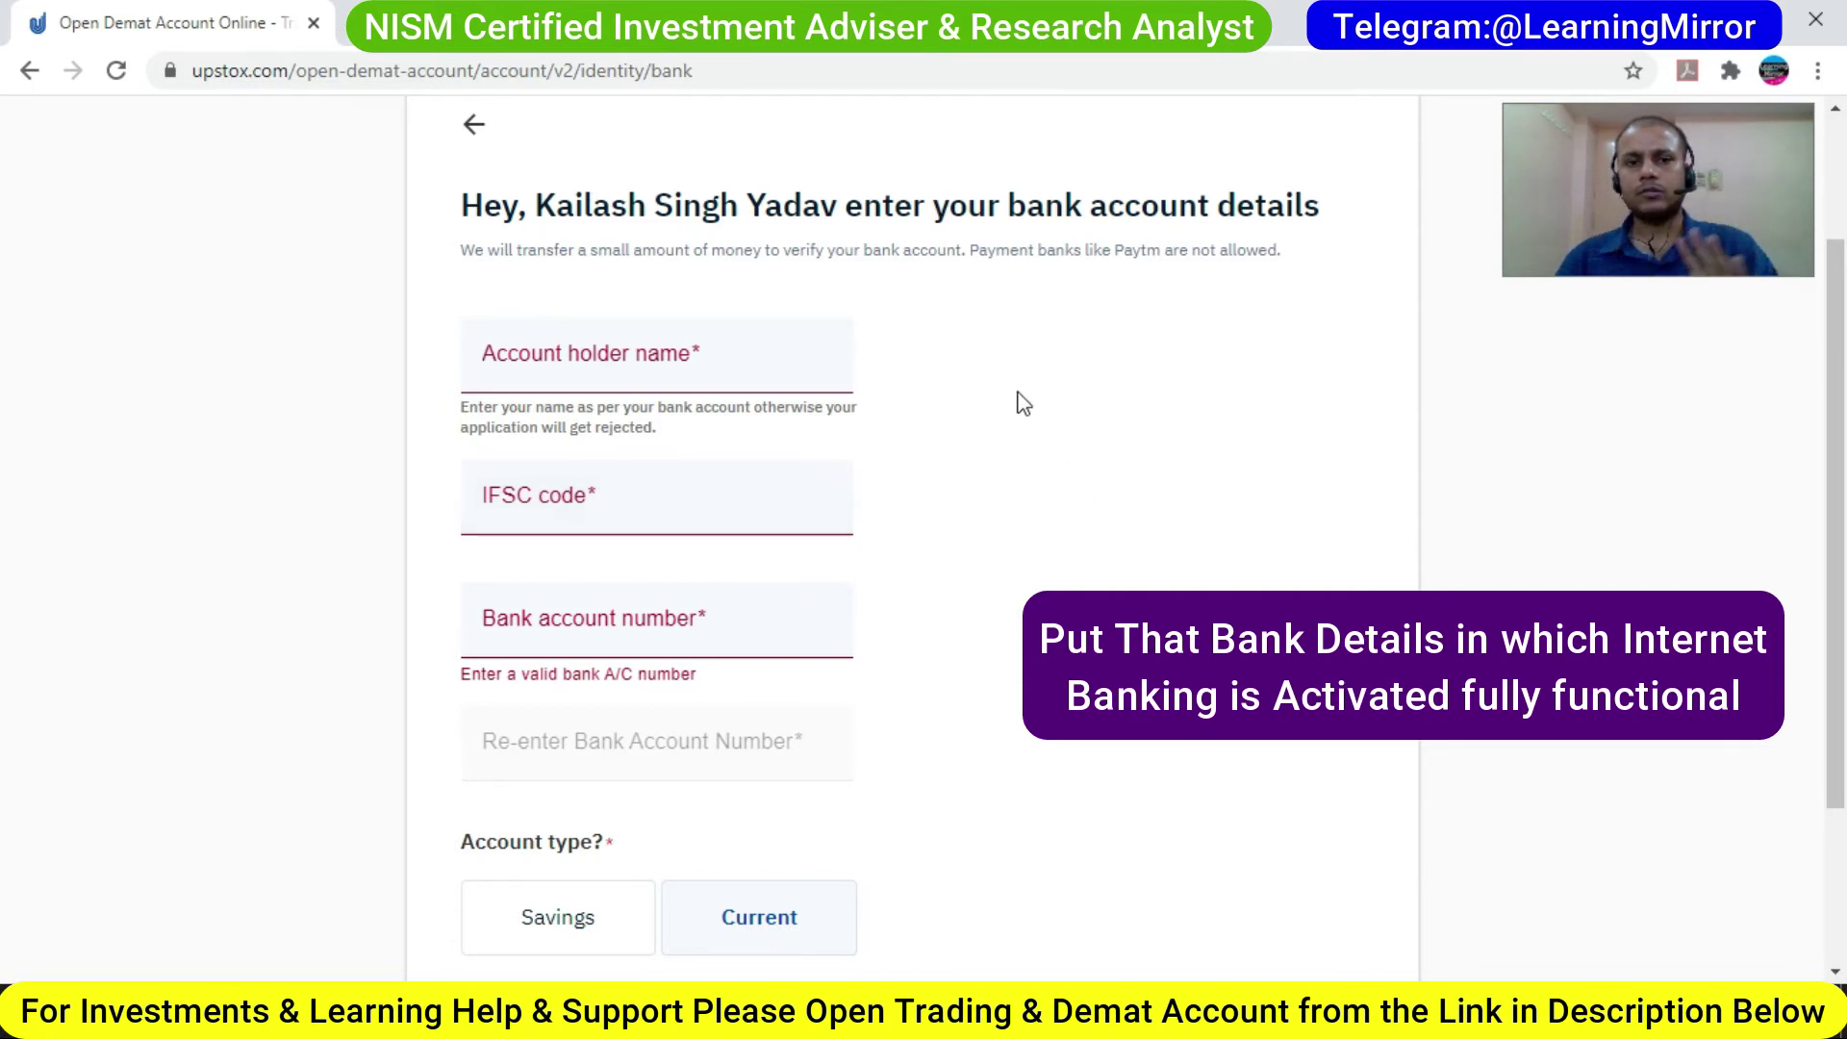
scroll(5, 493, down, 2)
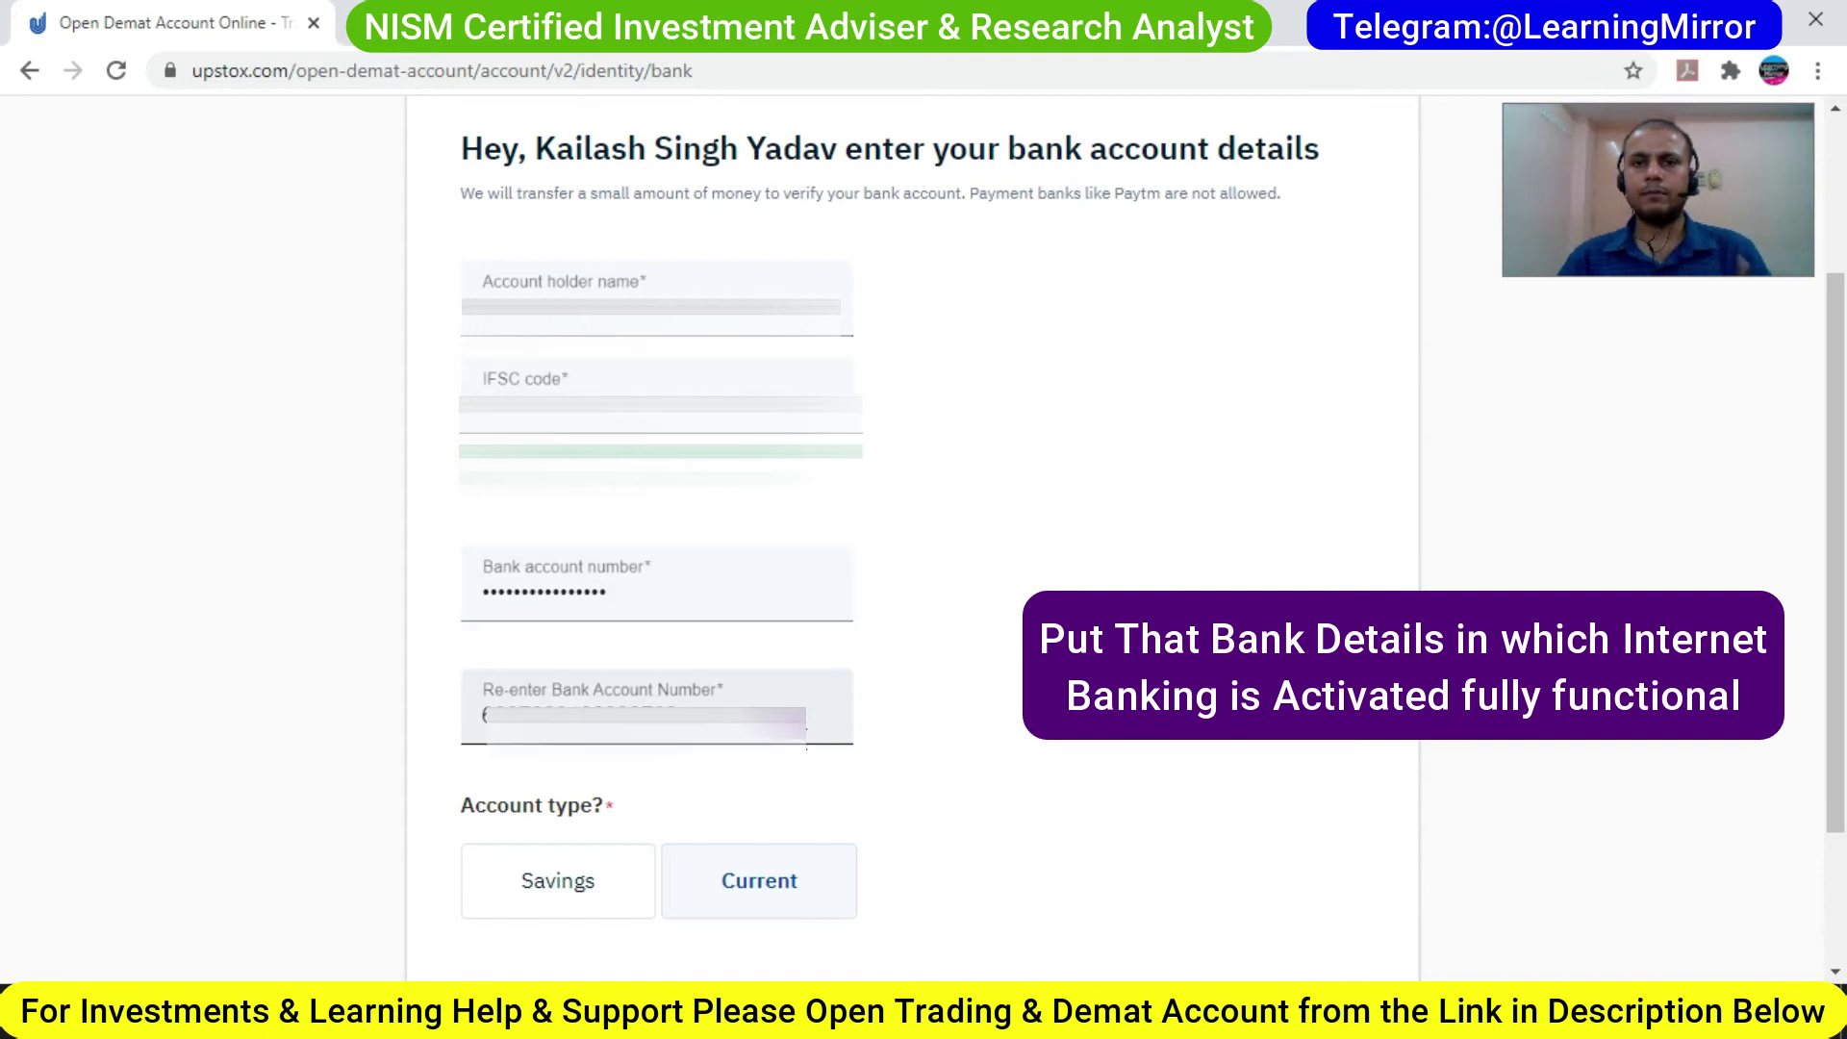
click(576, 893)
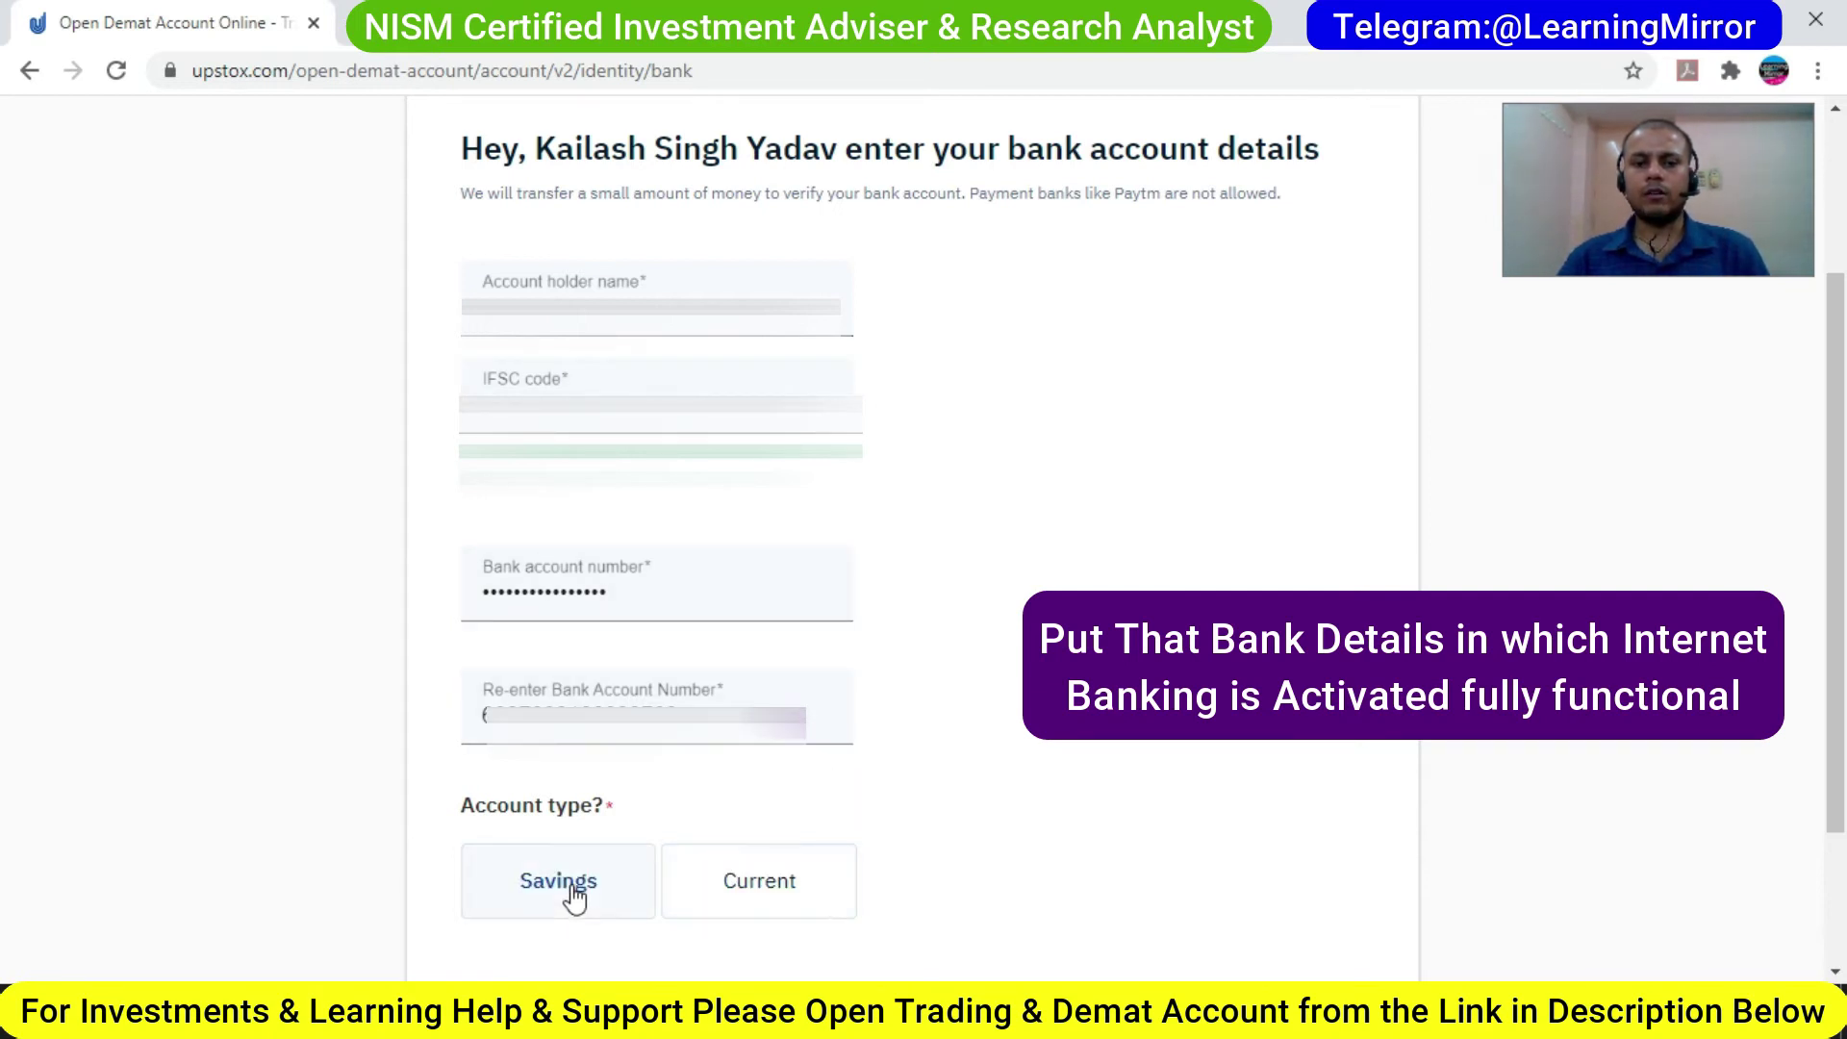
scroll(1683, 567, down, 2)
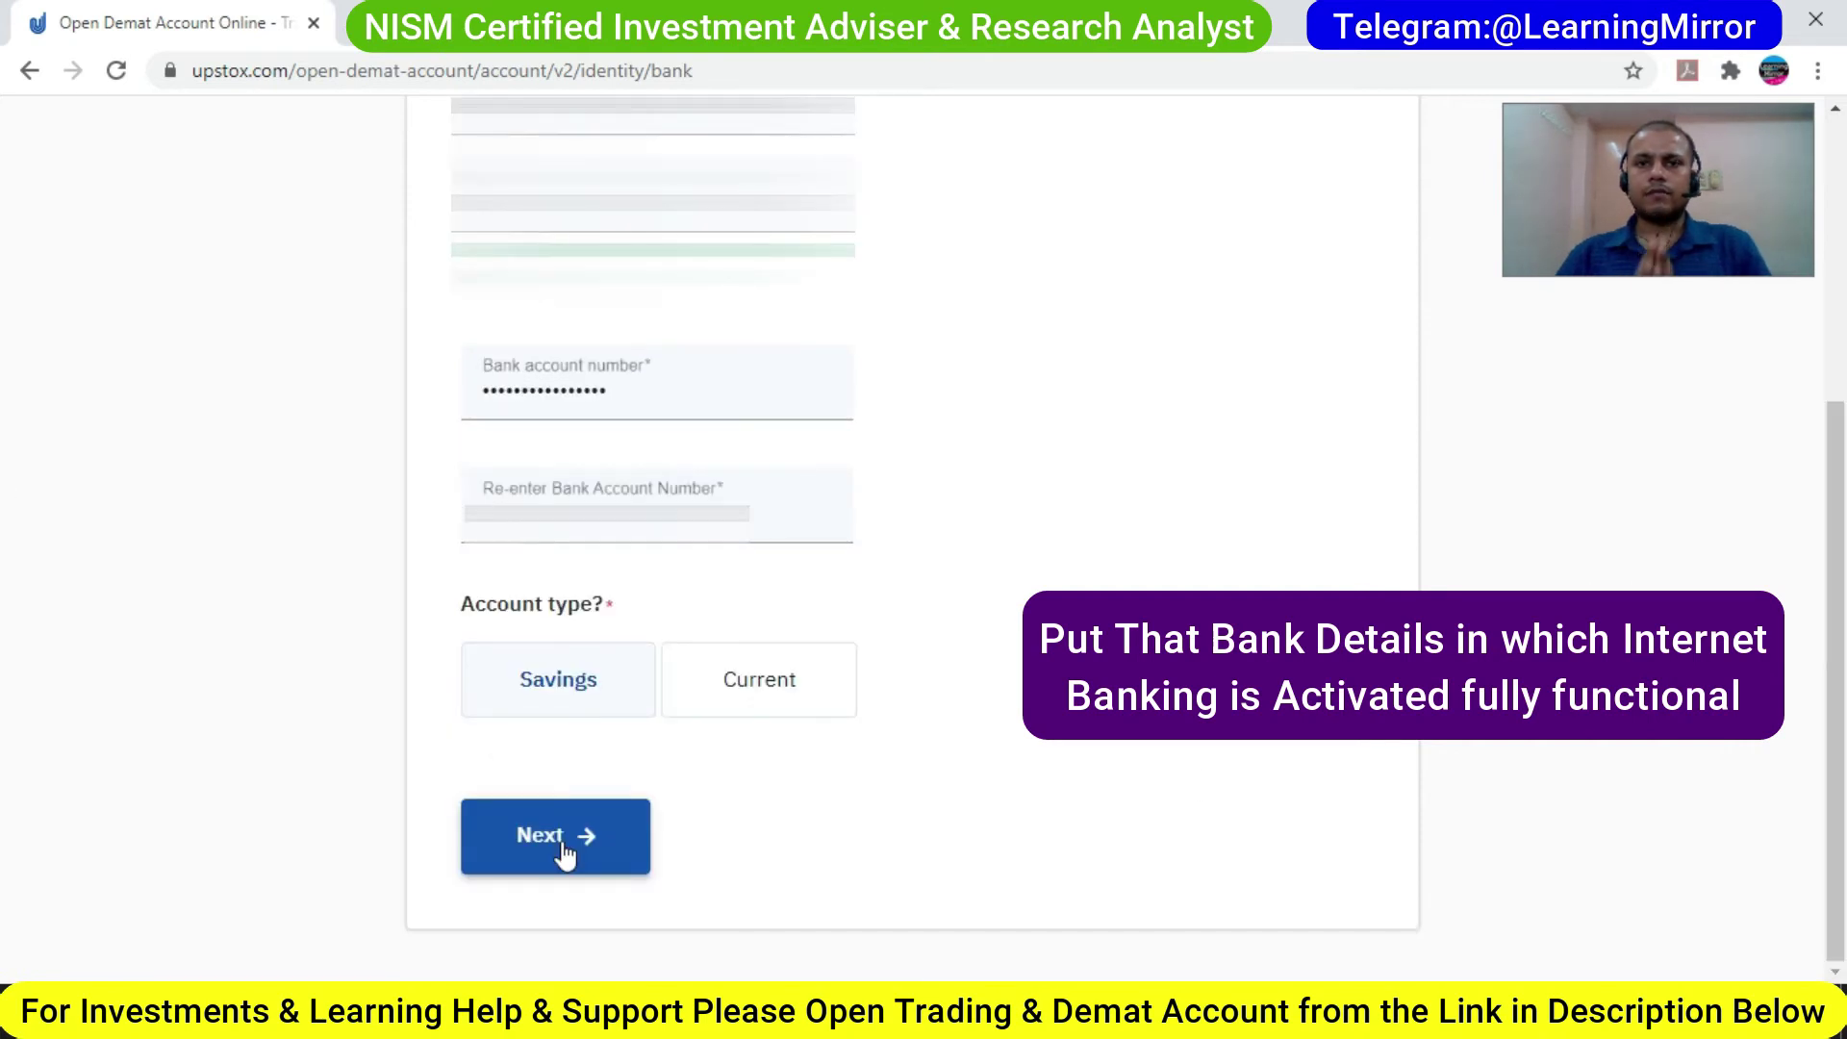
Step: Submit the bank details, upload the signature image file, and continue to refer-and-earn
click(564, 853)
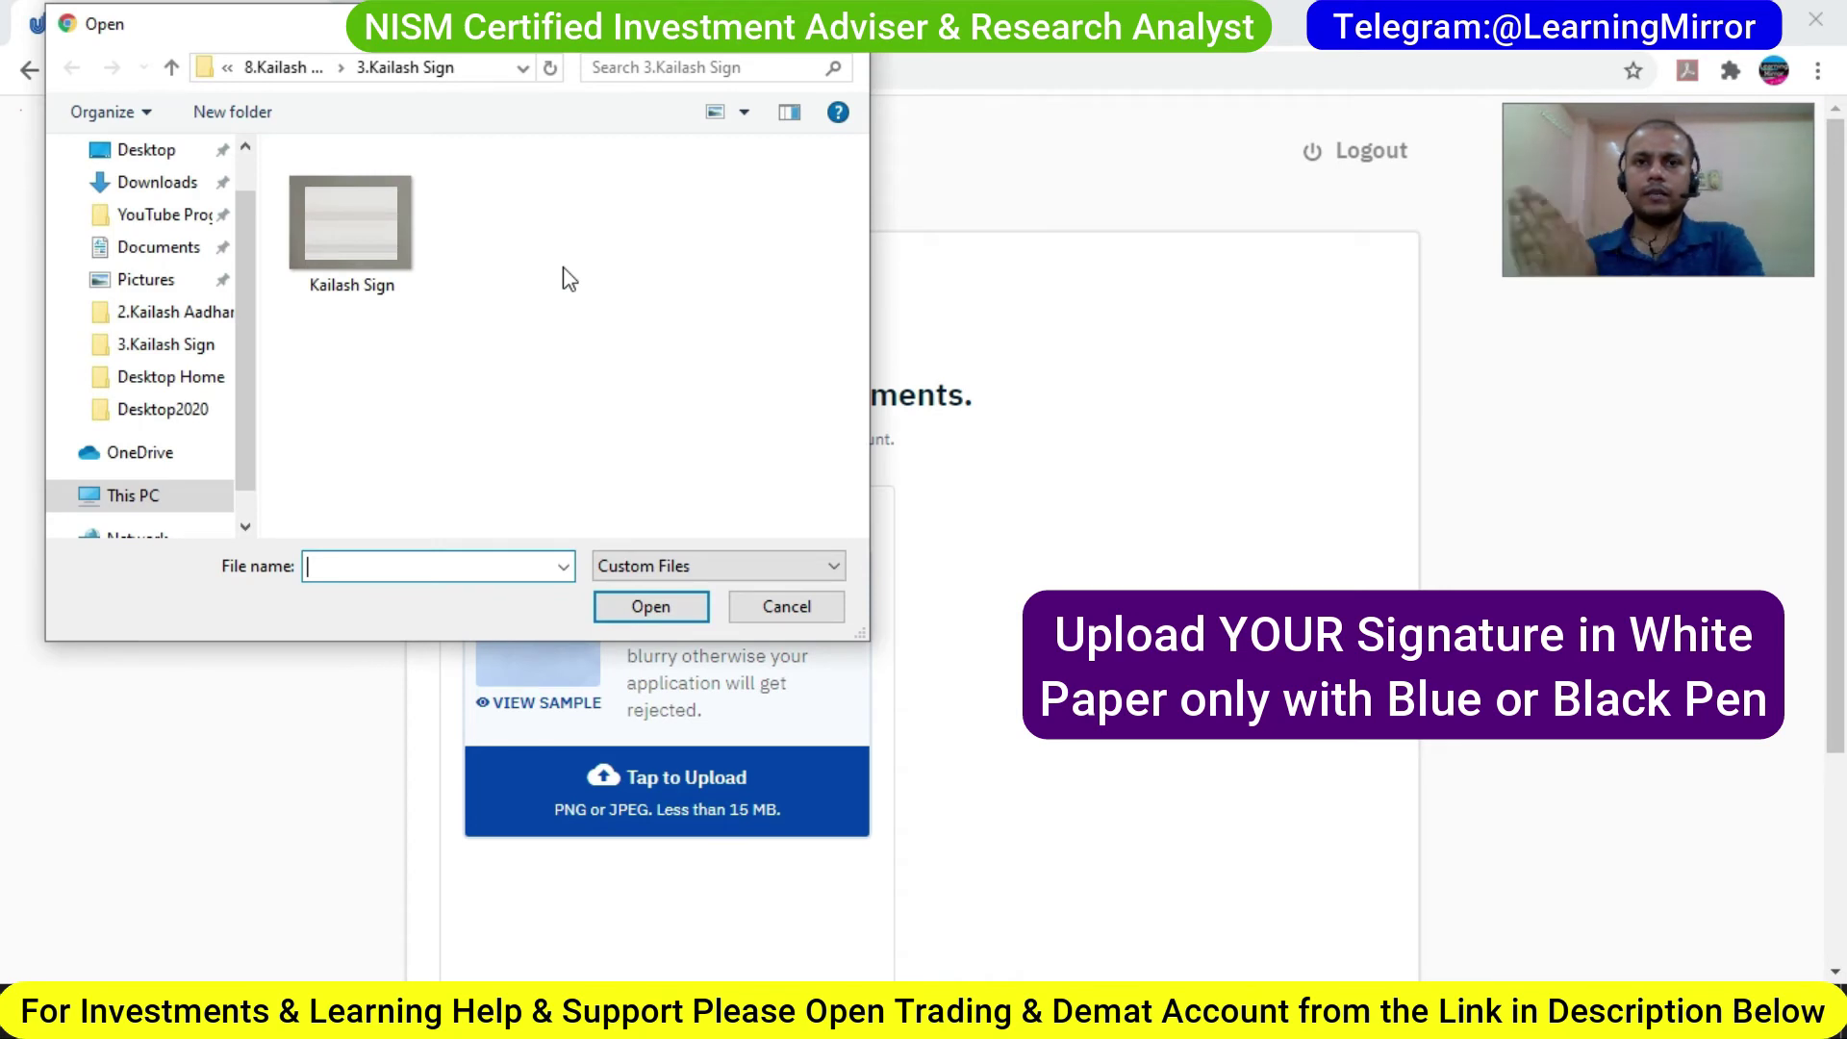
double_click(351, 226)
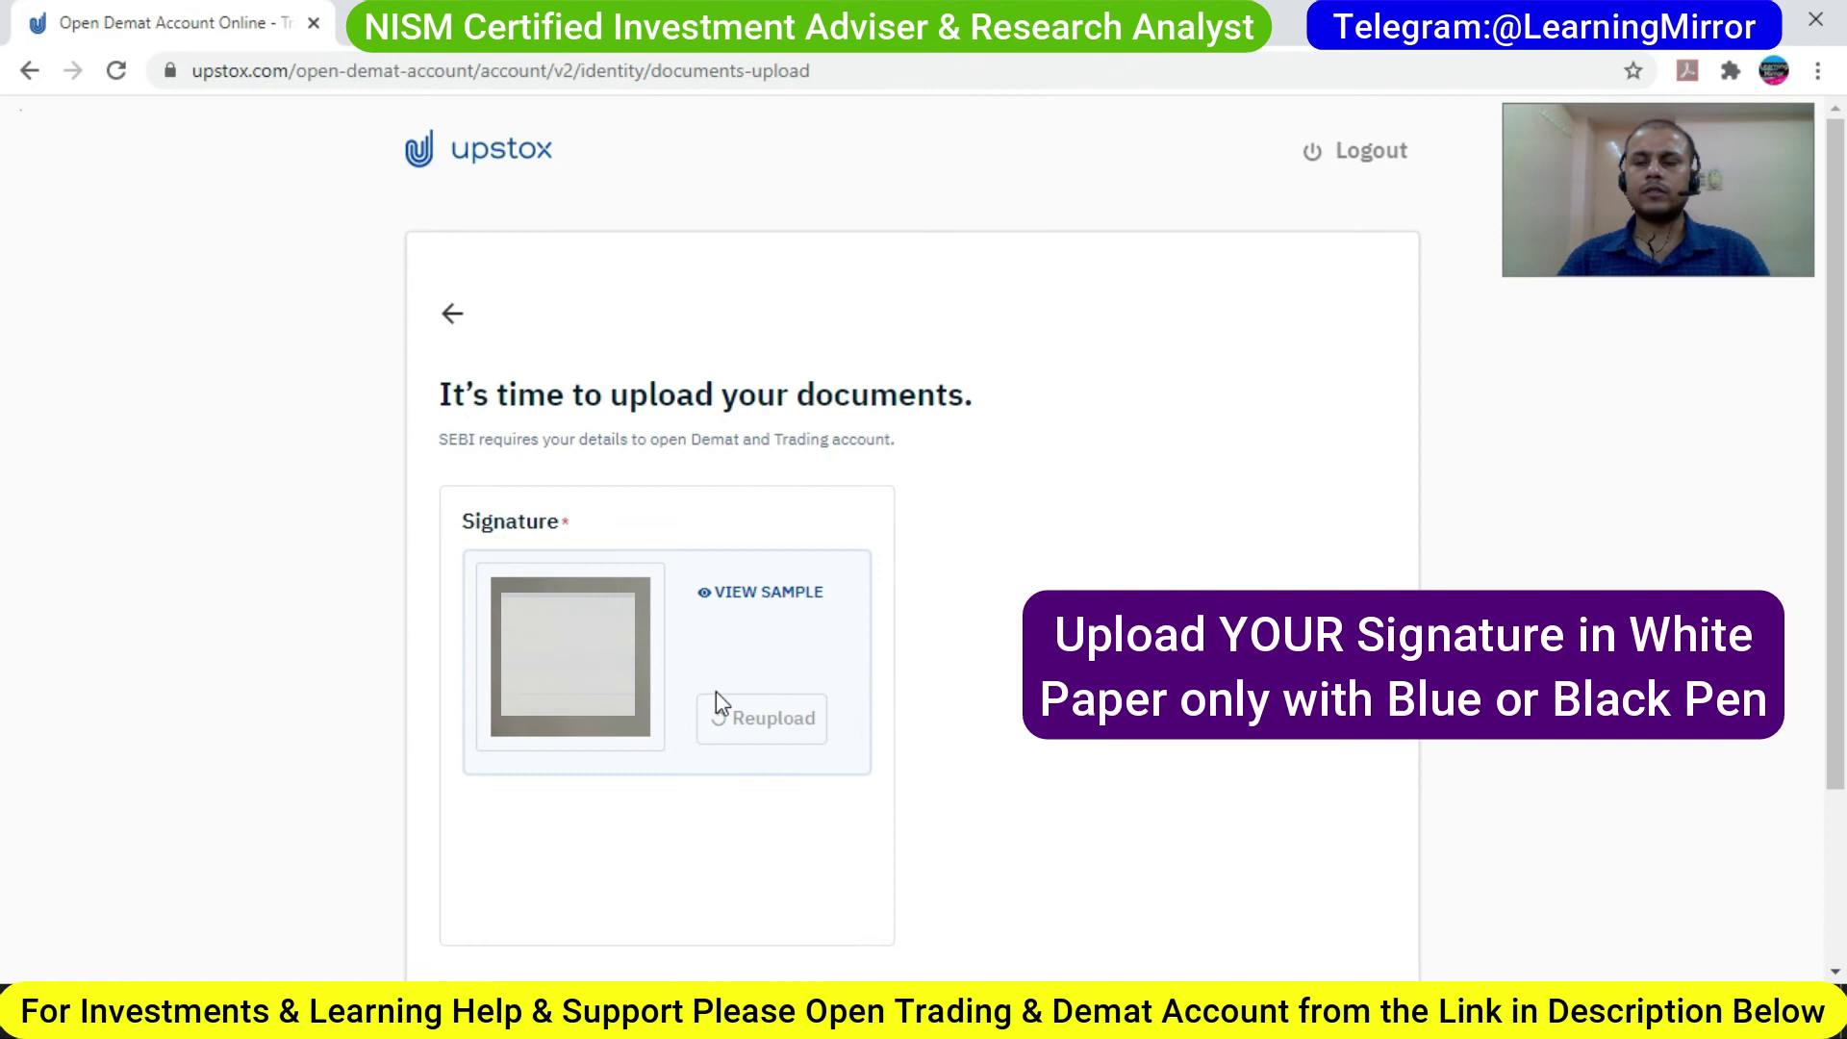
scroll(732, 751, down, 3)
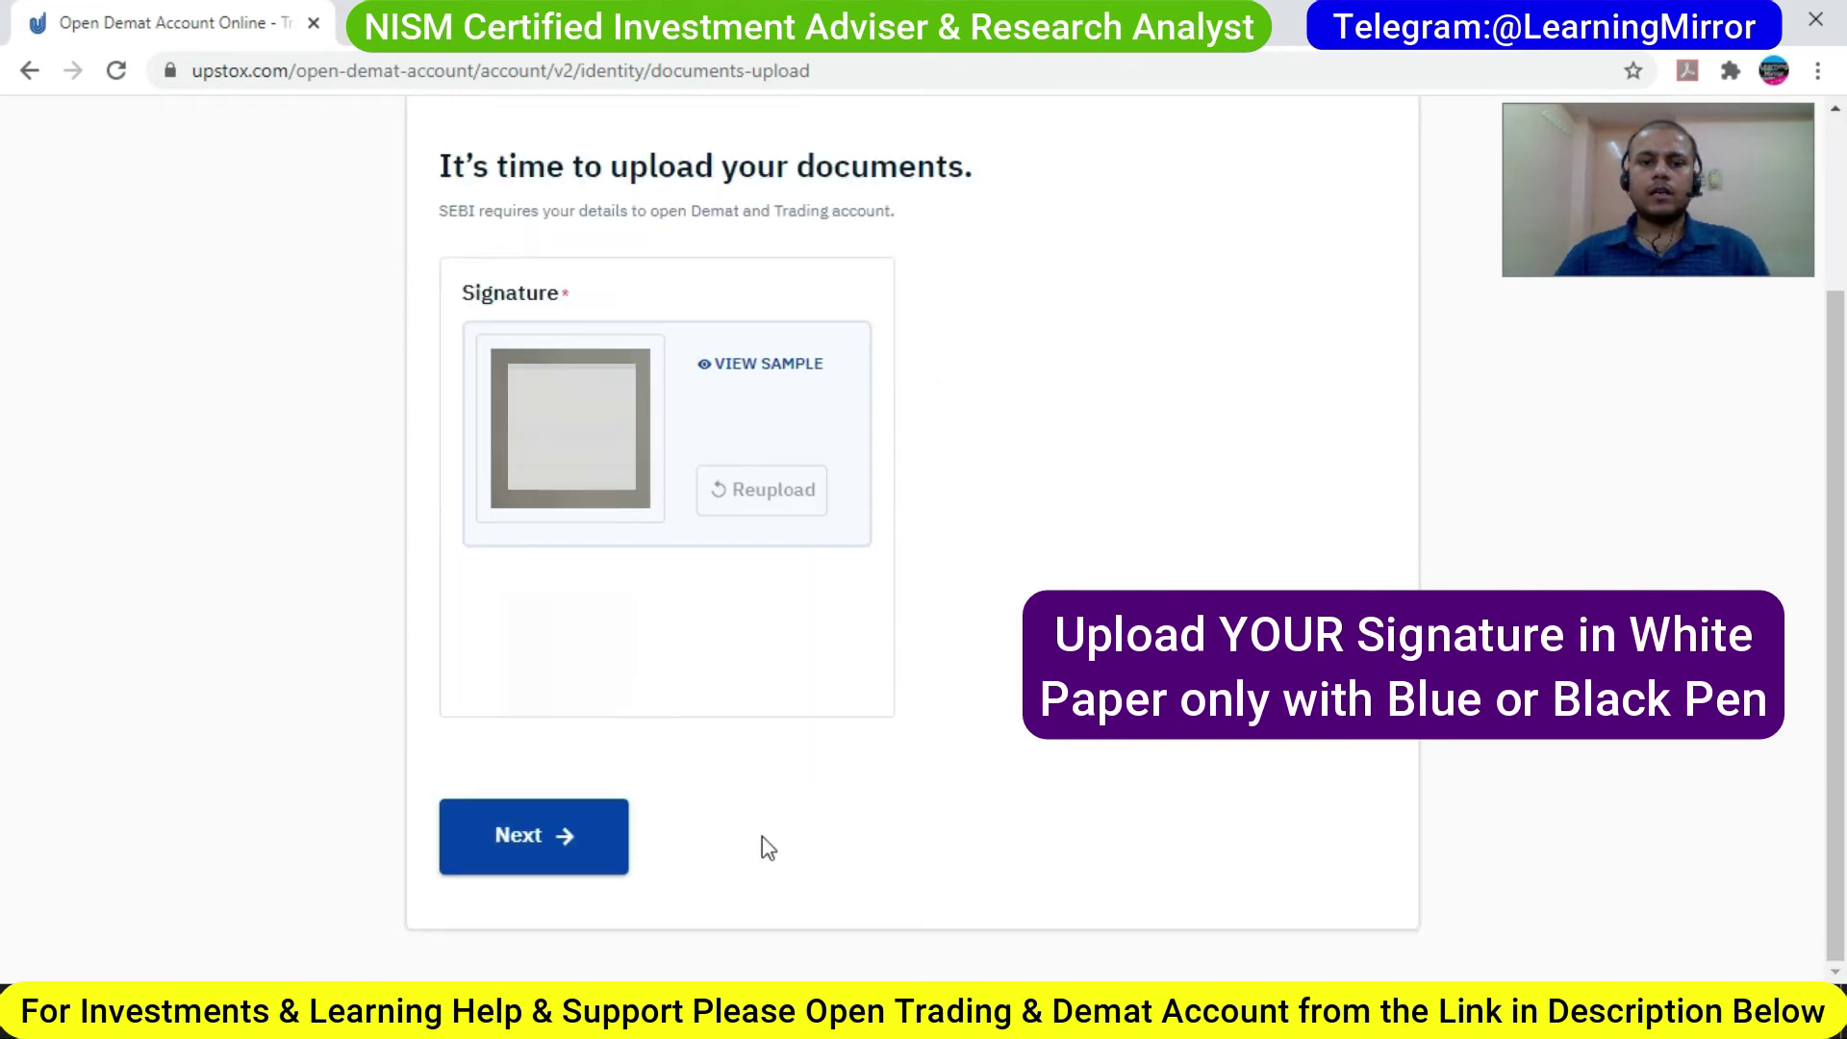
click(545, 863)
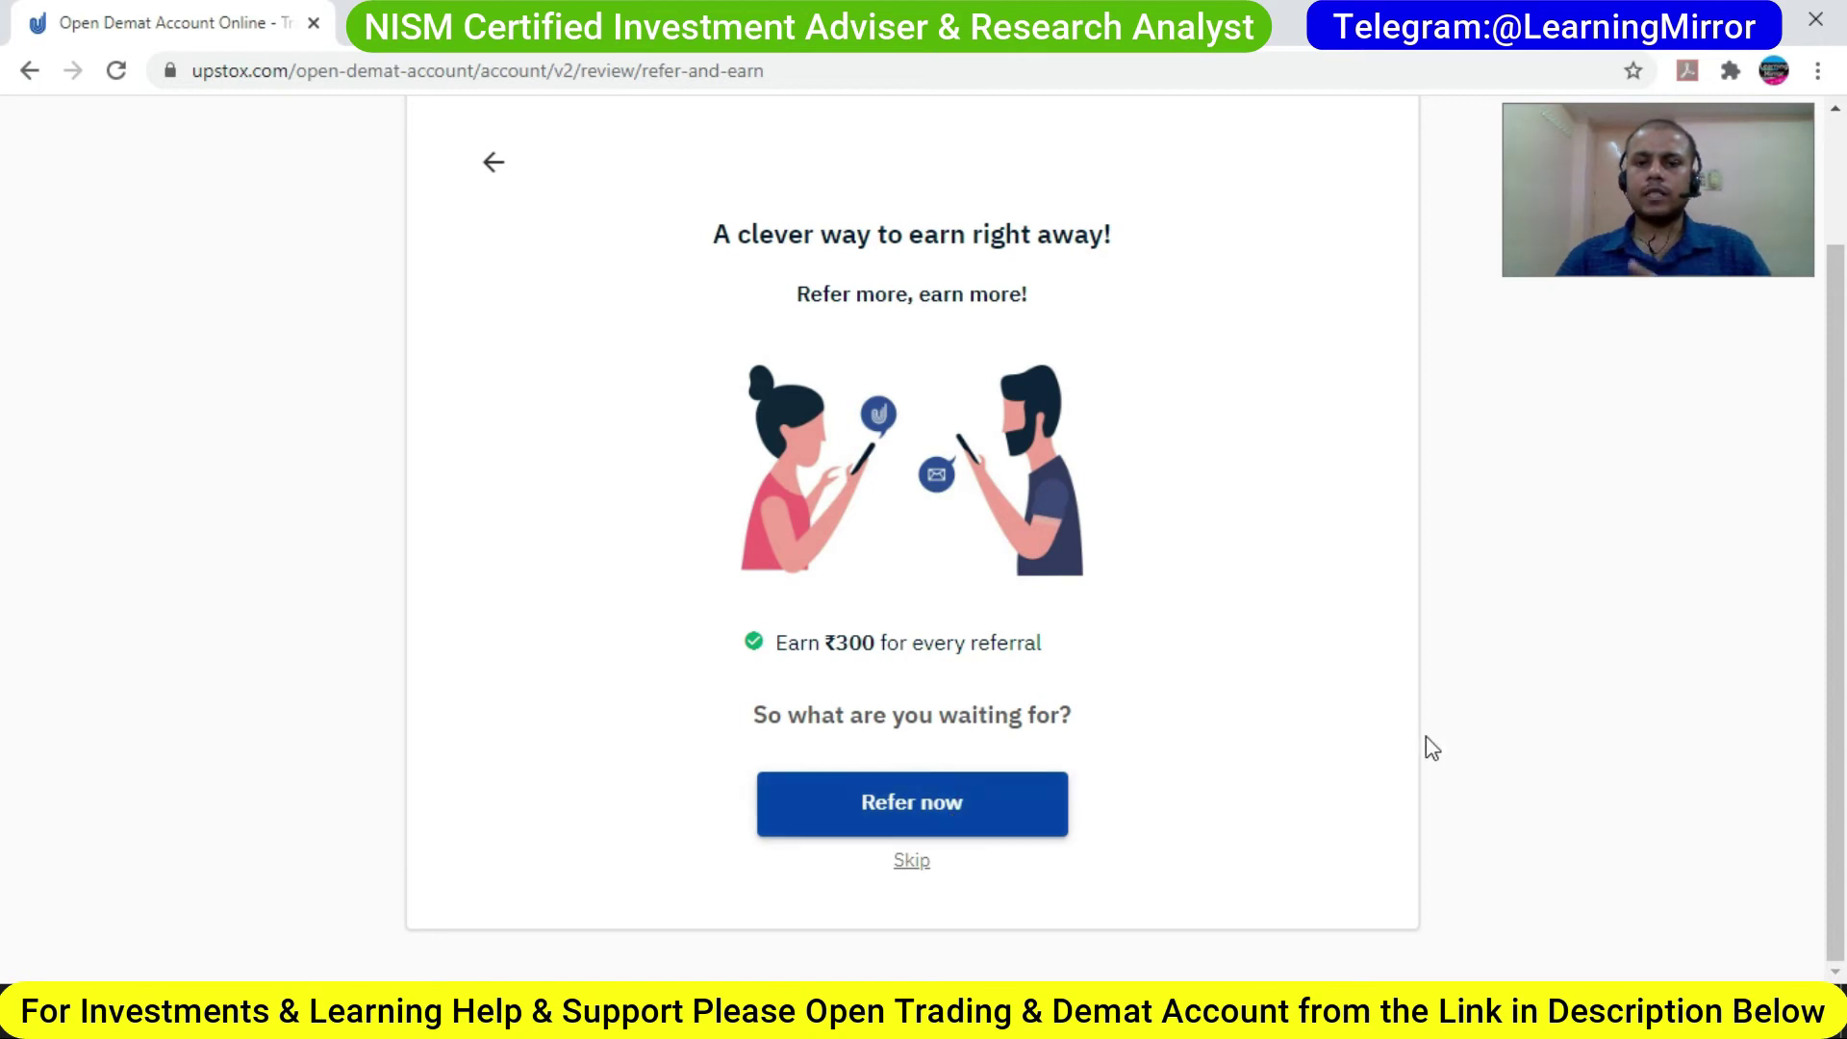
Step: Skip the referral offer, request an email OTP, paste it in, and submit
click(913, 862)
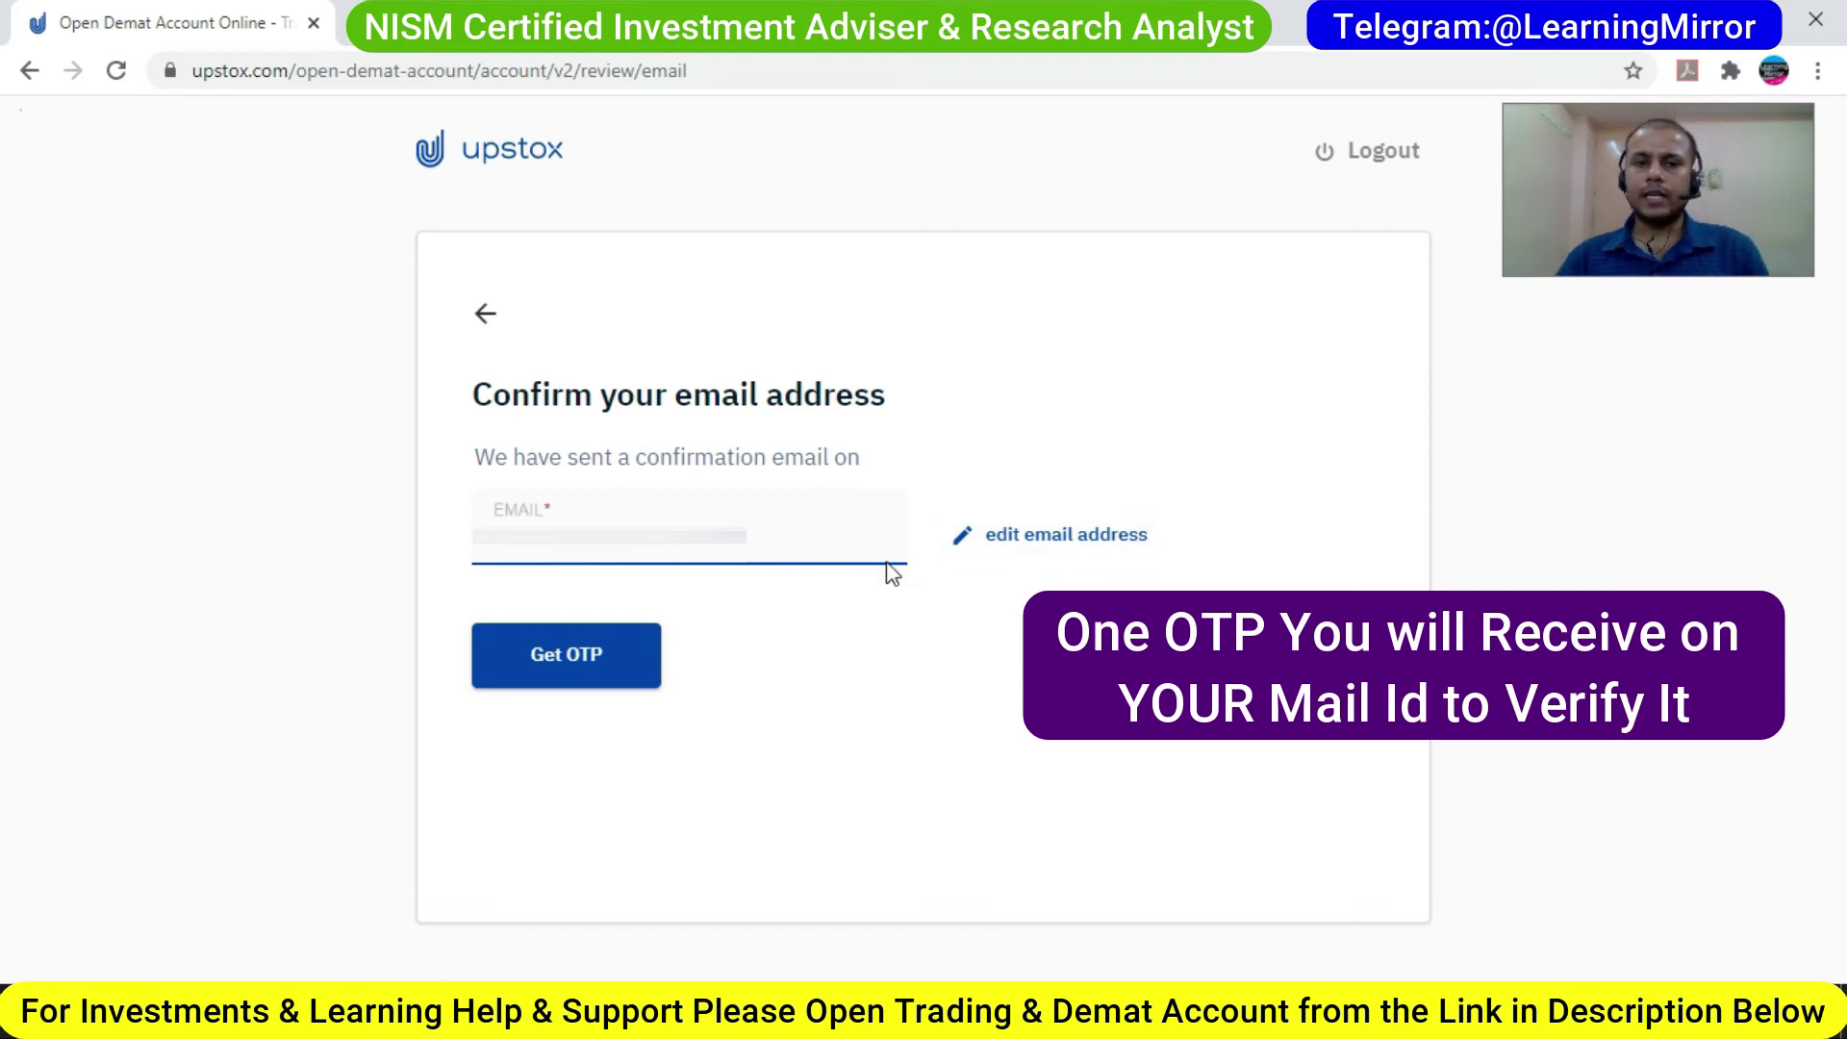
click(589, 671)
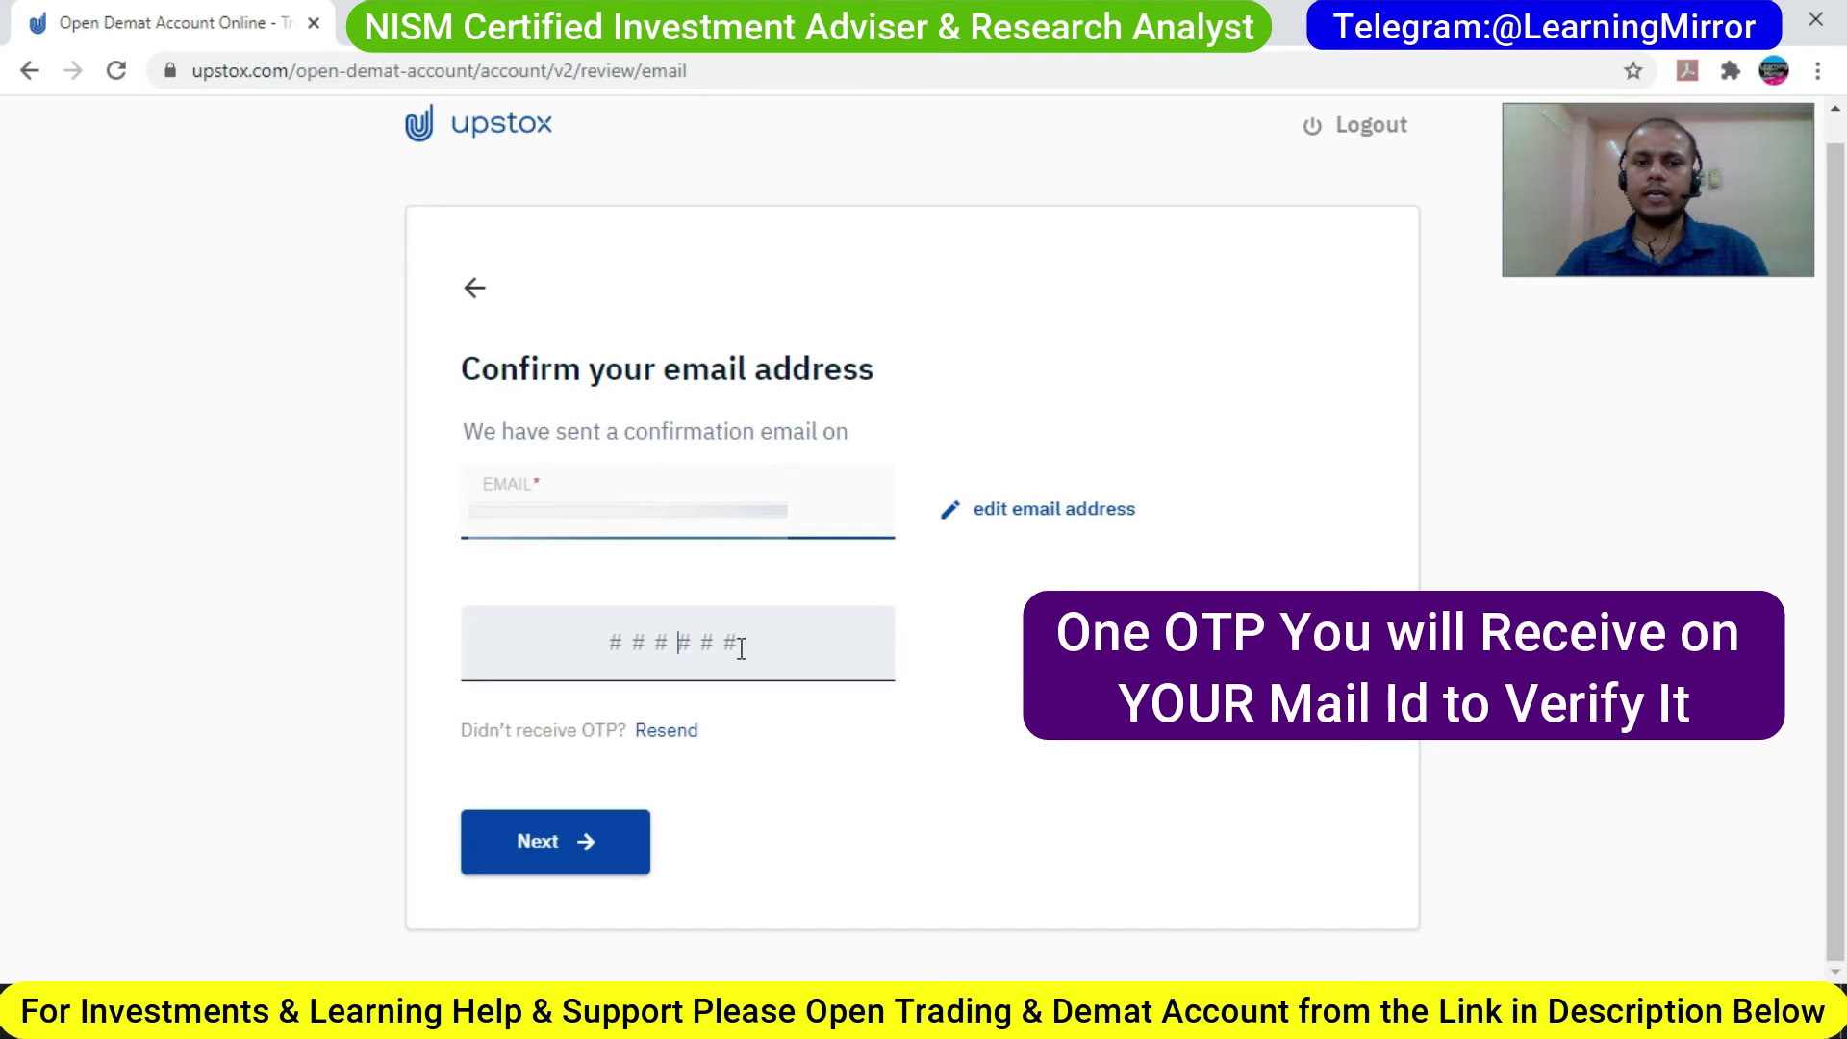
key(ctrl+v)
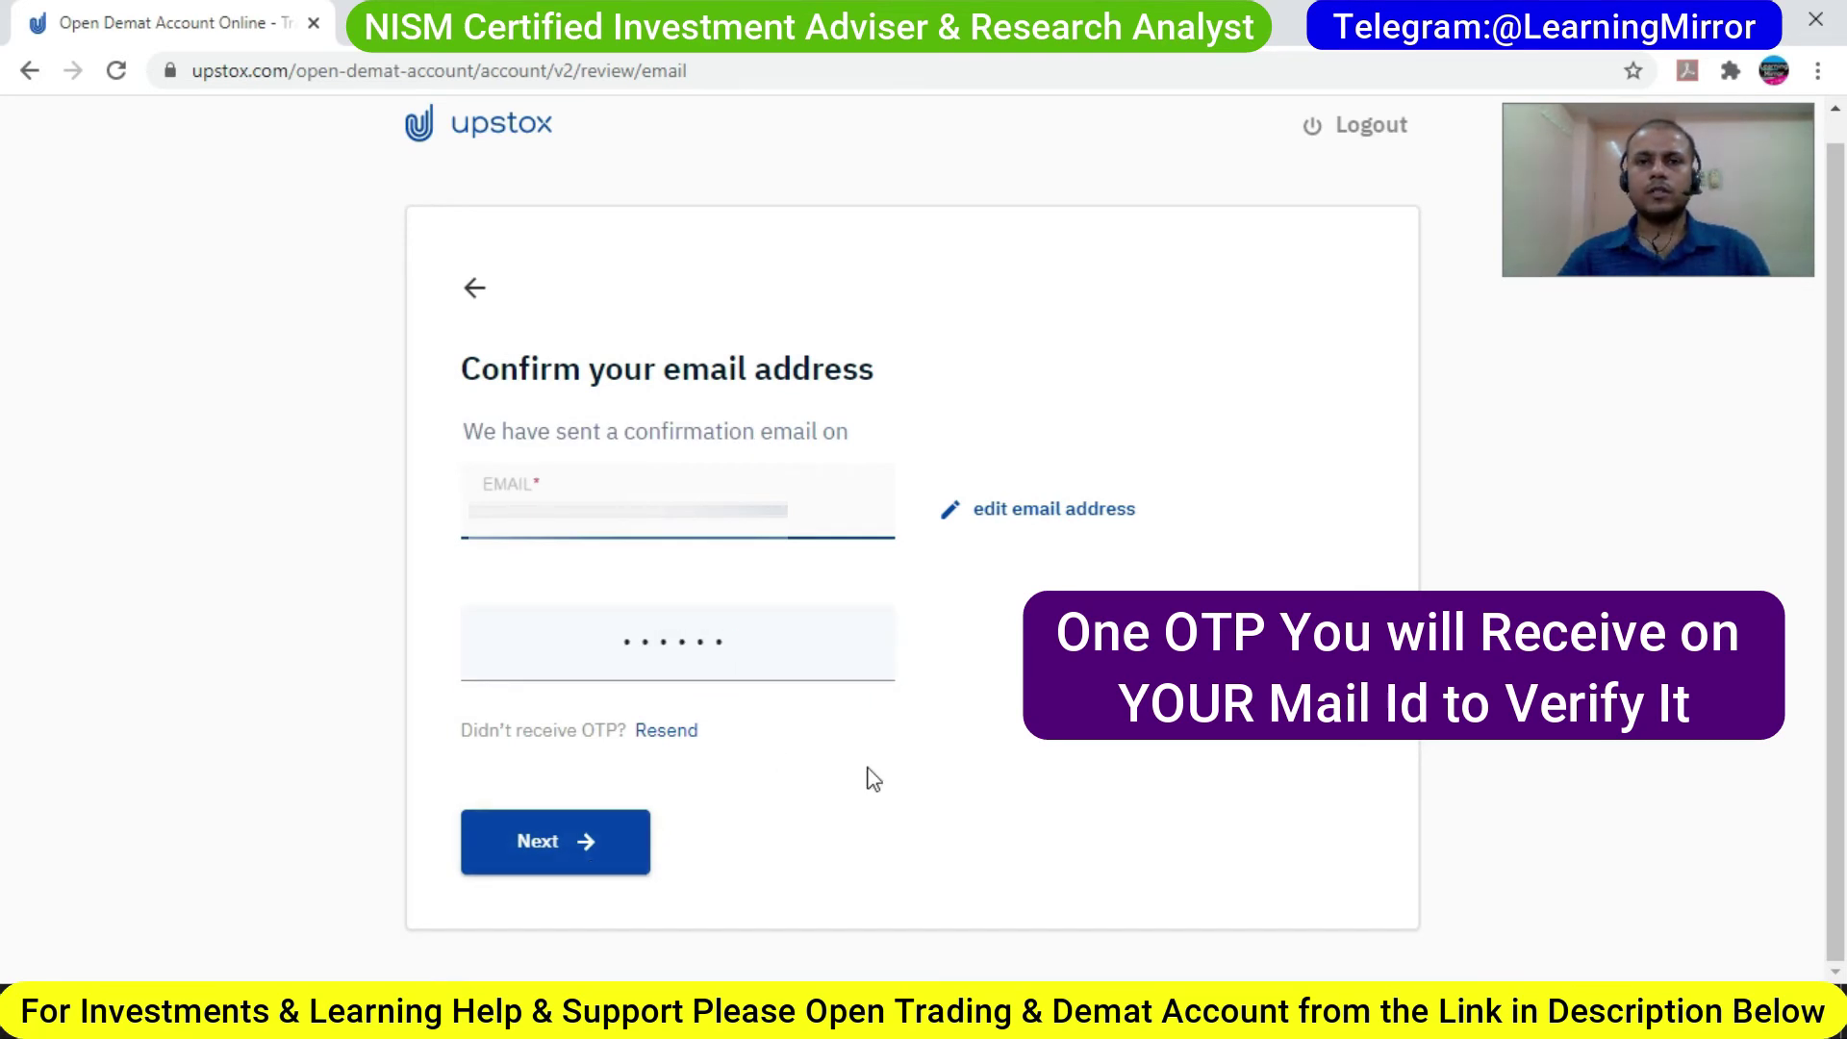
click(578, 839)
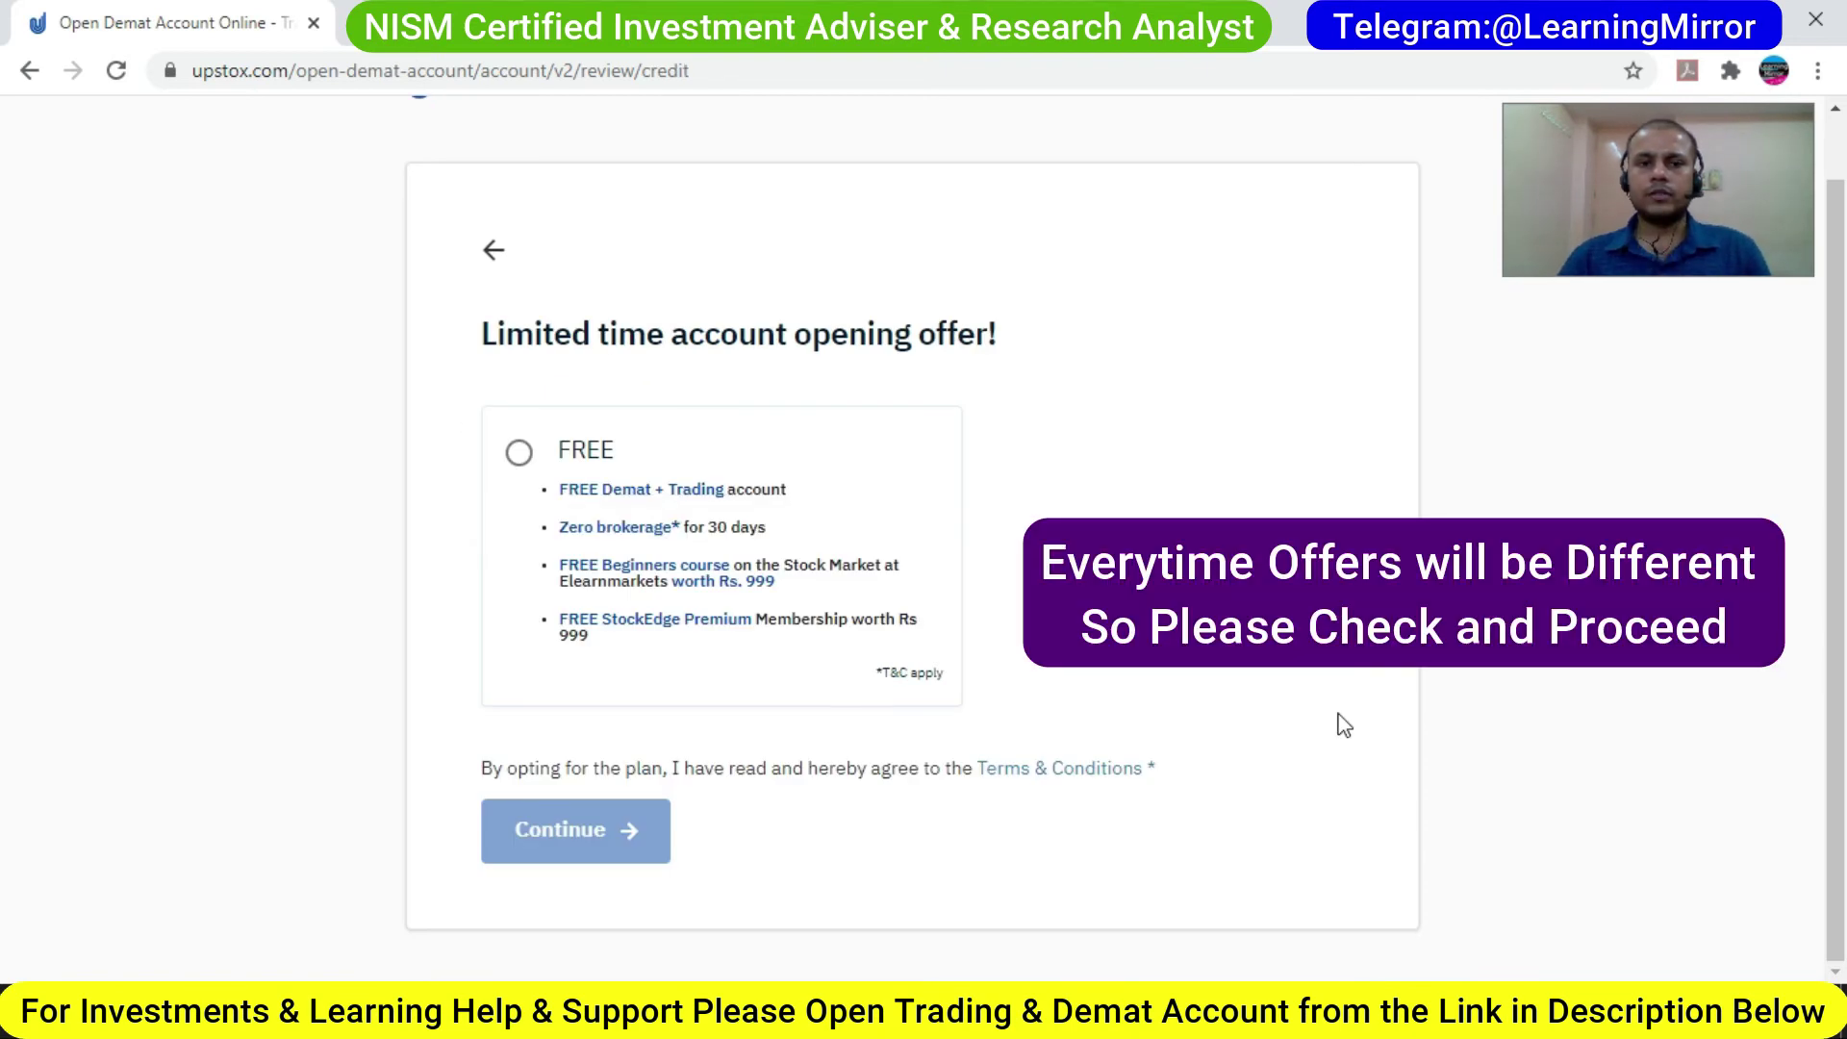
Step: Choose the FREE account opening offer, answer YES to Aadhaar-linked mobile, and continue to signing
click(521, 454)
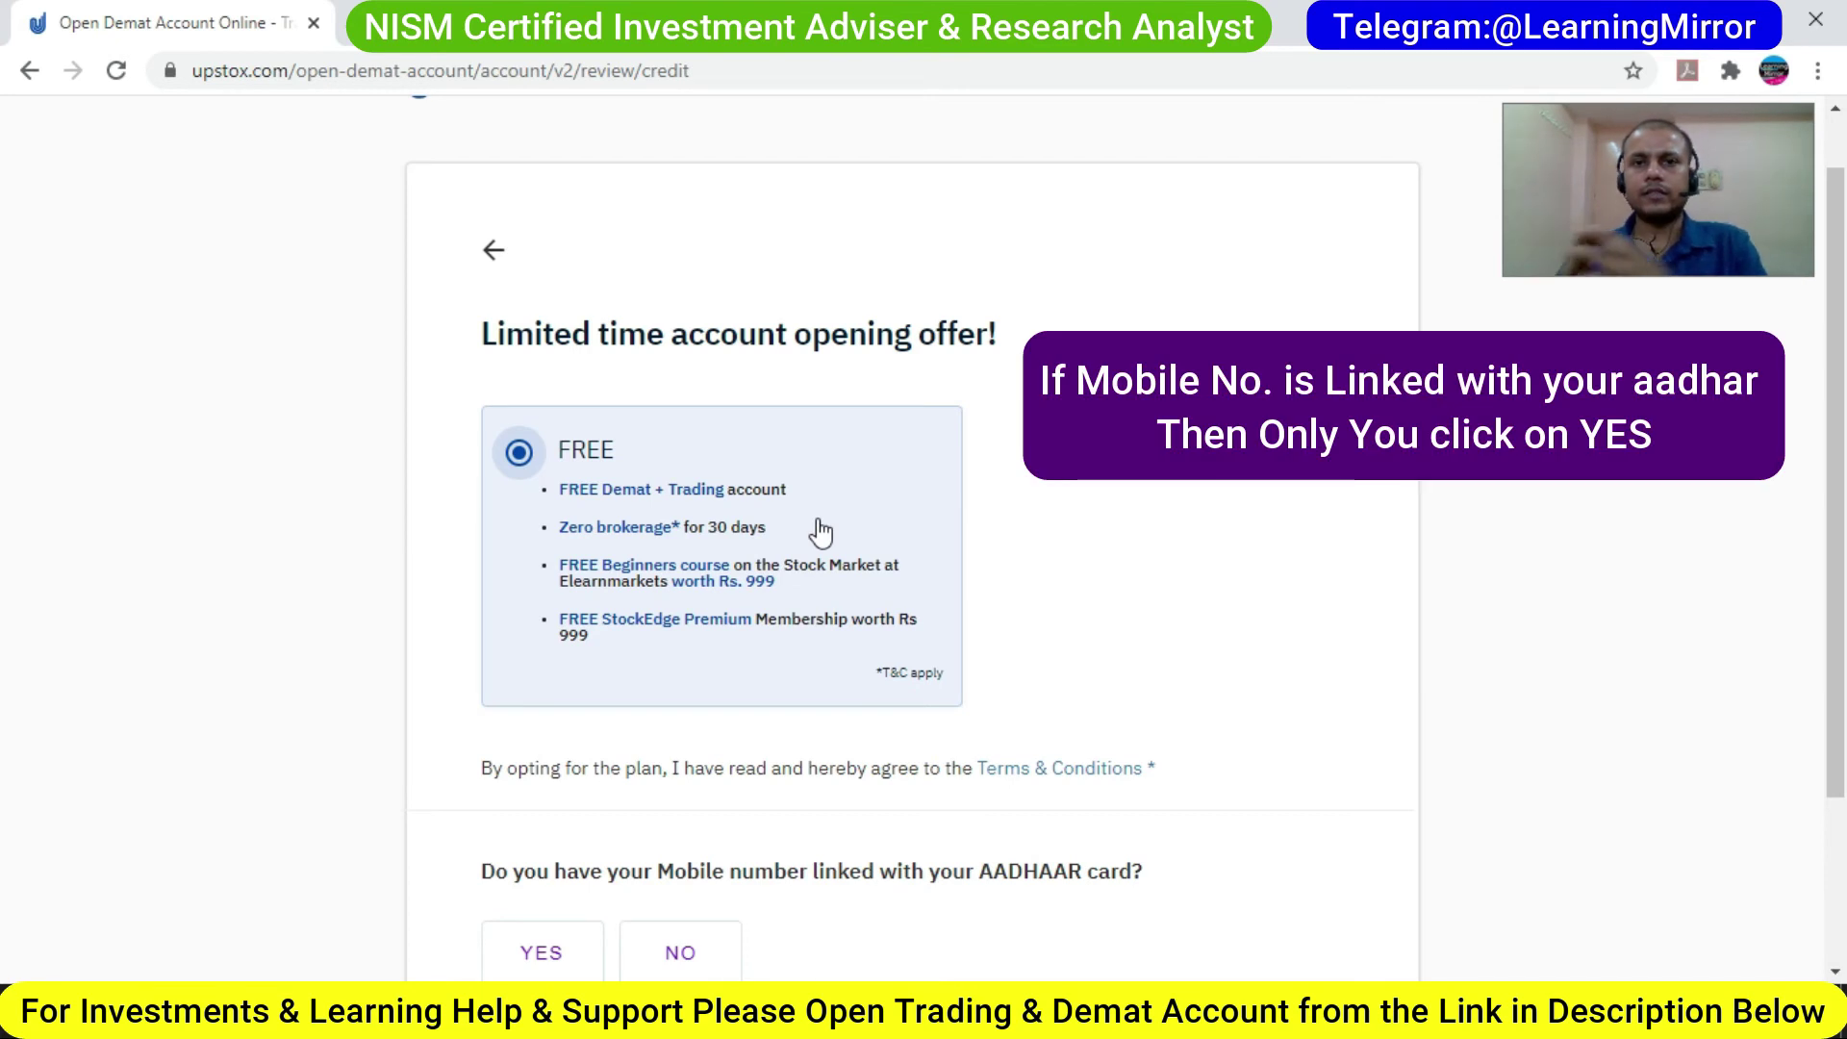
scroll(631, 717, down, 2)
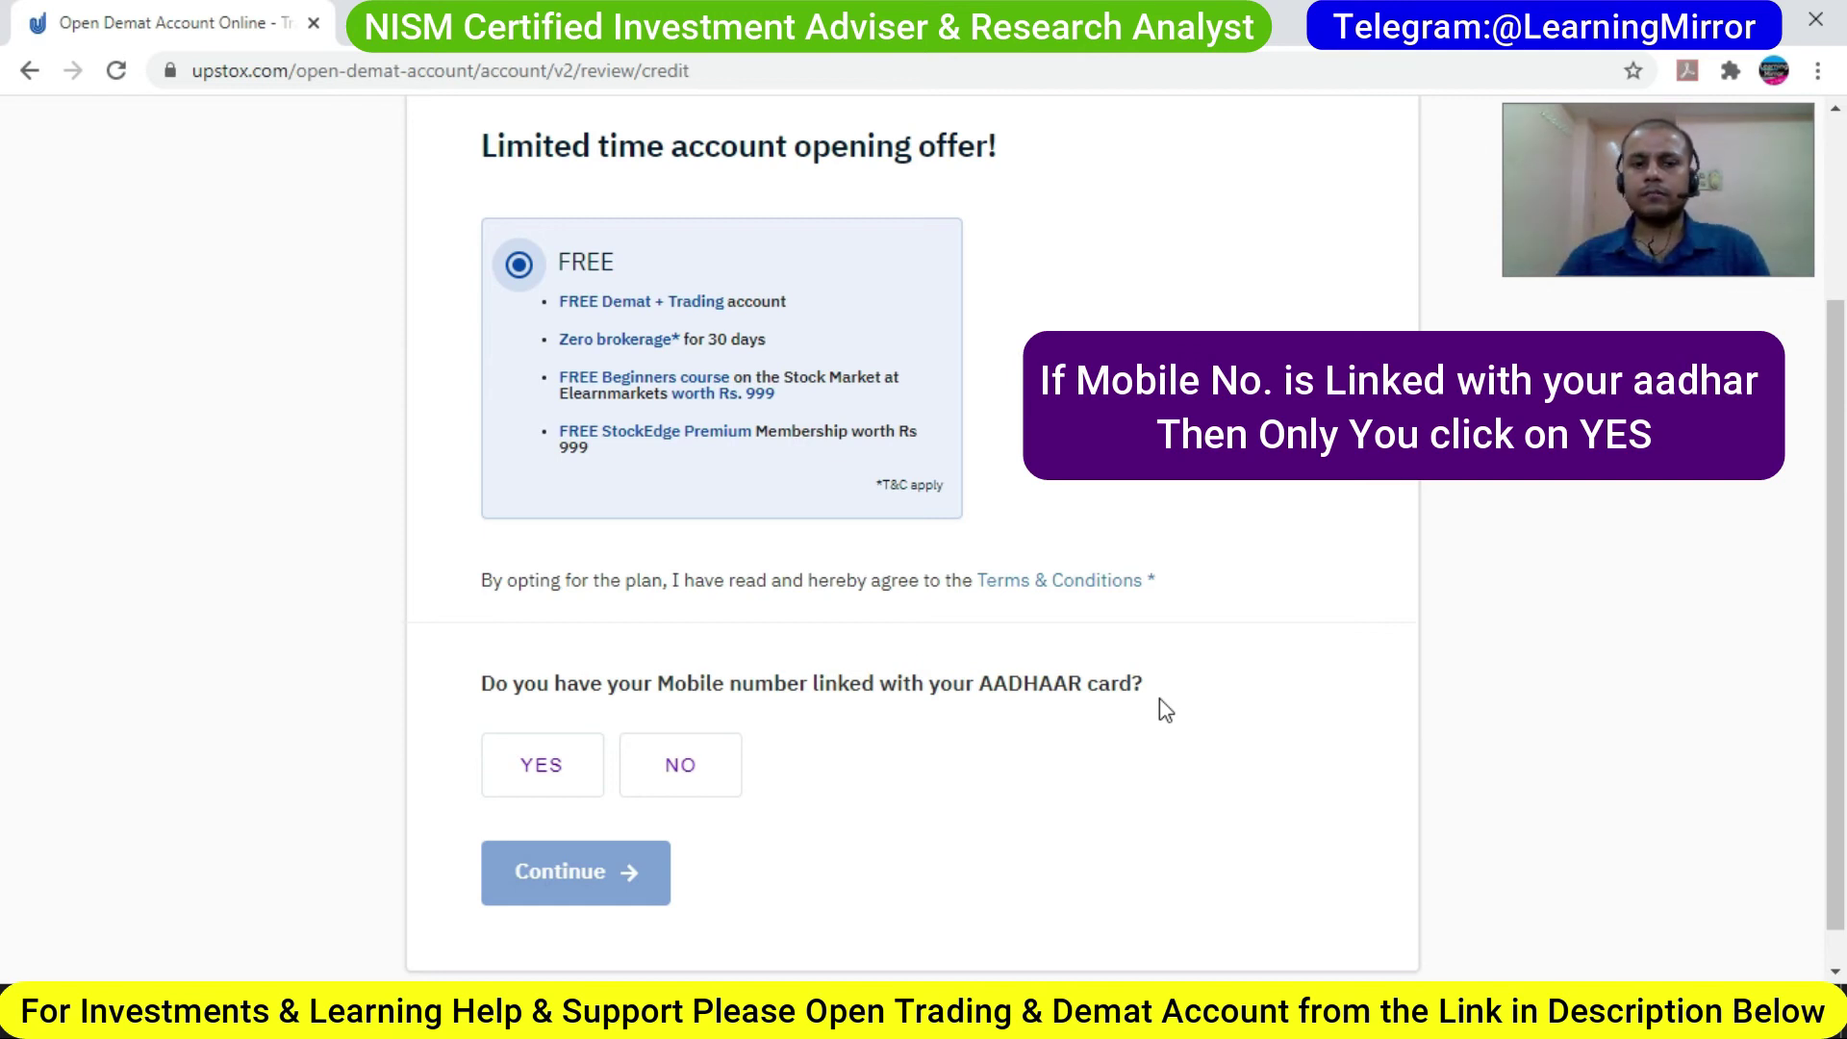
click(577, 788)
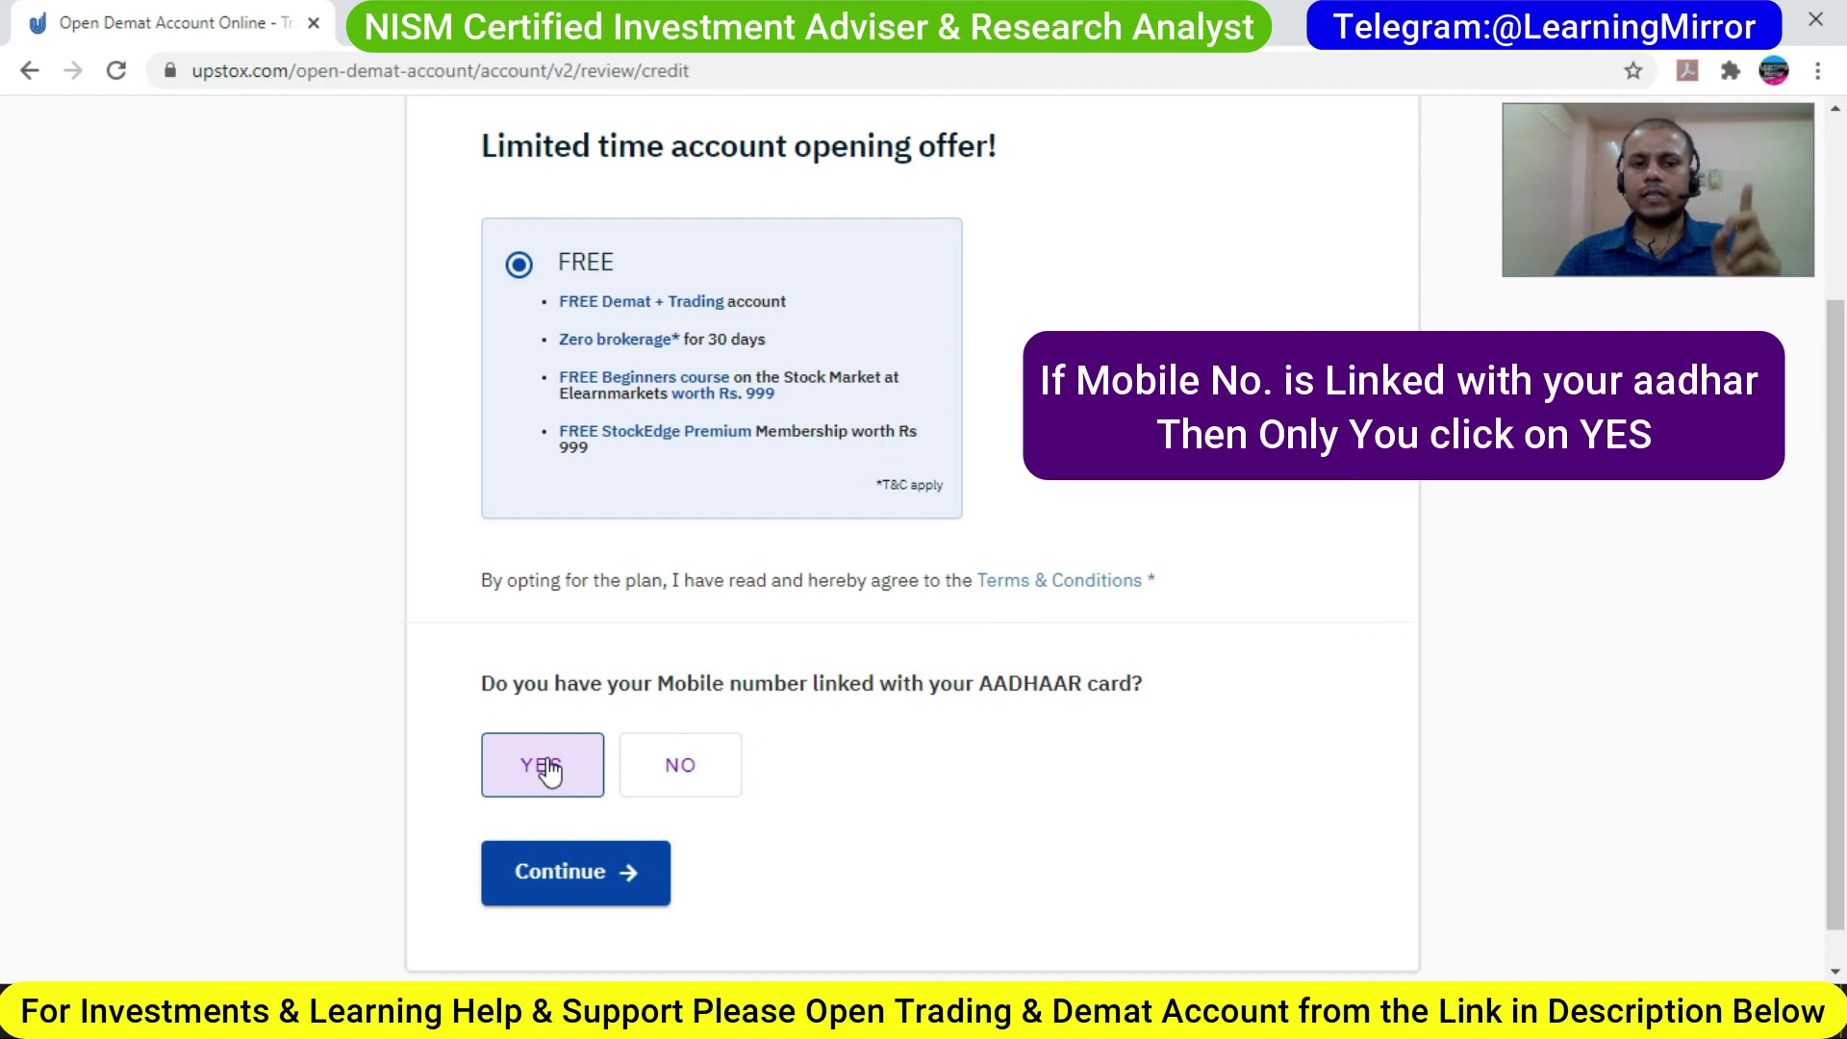
click(570, 895)
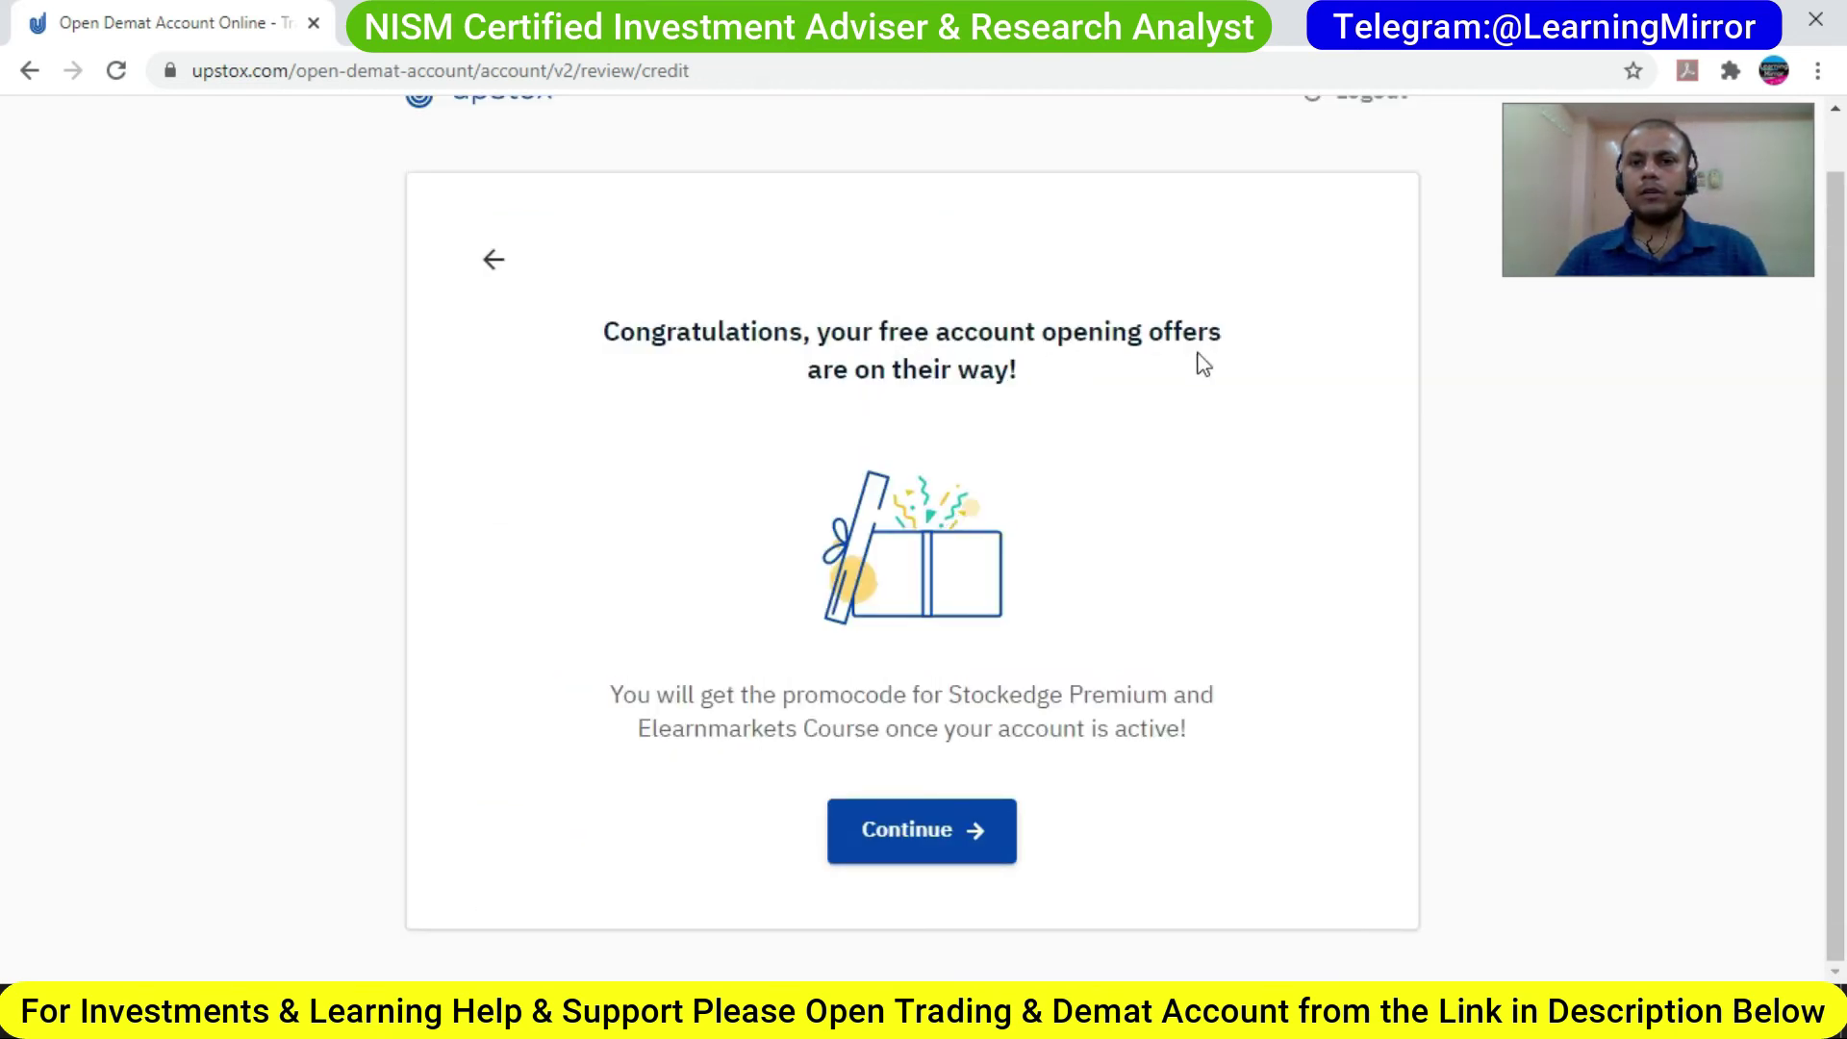
click(943, 843)
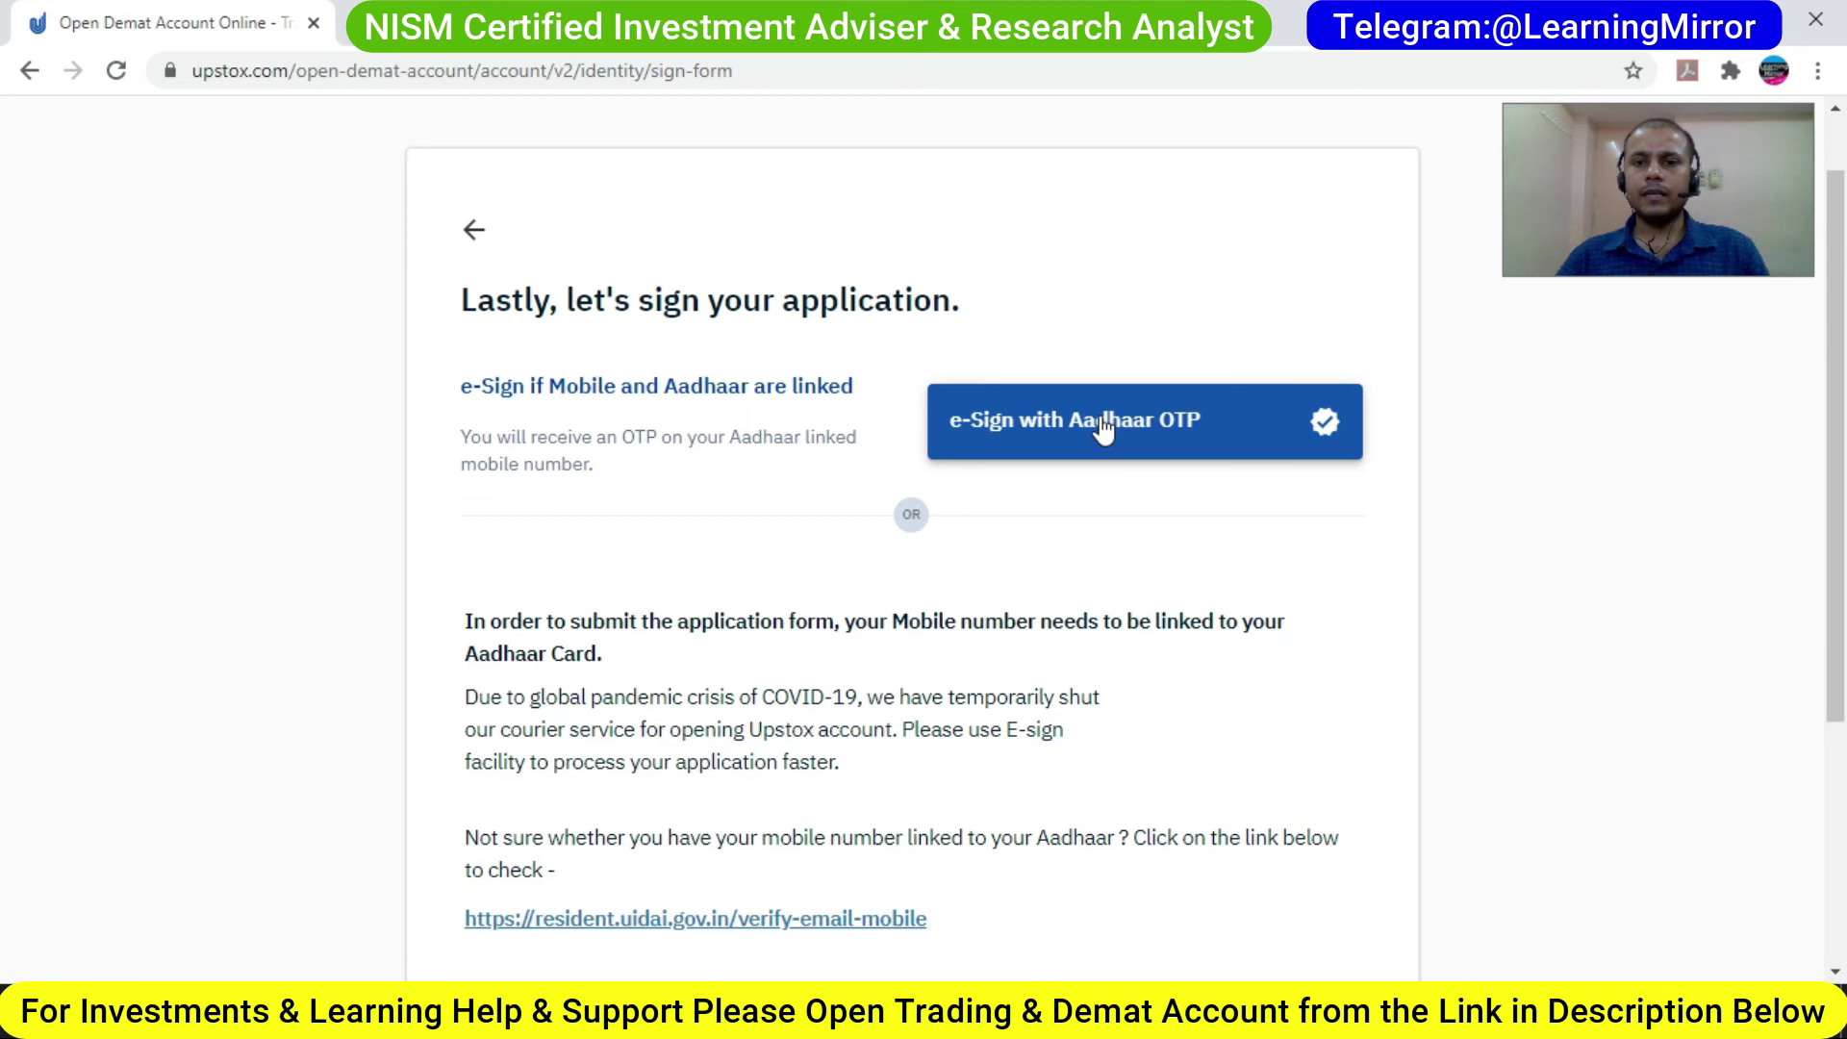
Step: Start the Aadhaar OTP e-Sign, submit the pasted security code, review the PDF, and sign
click(1106, 429)
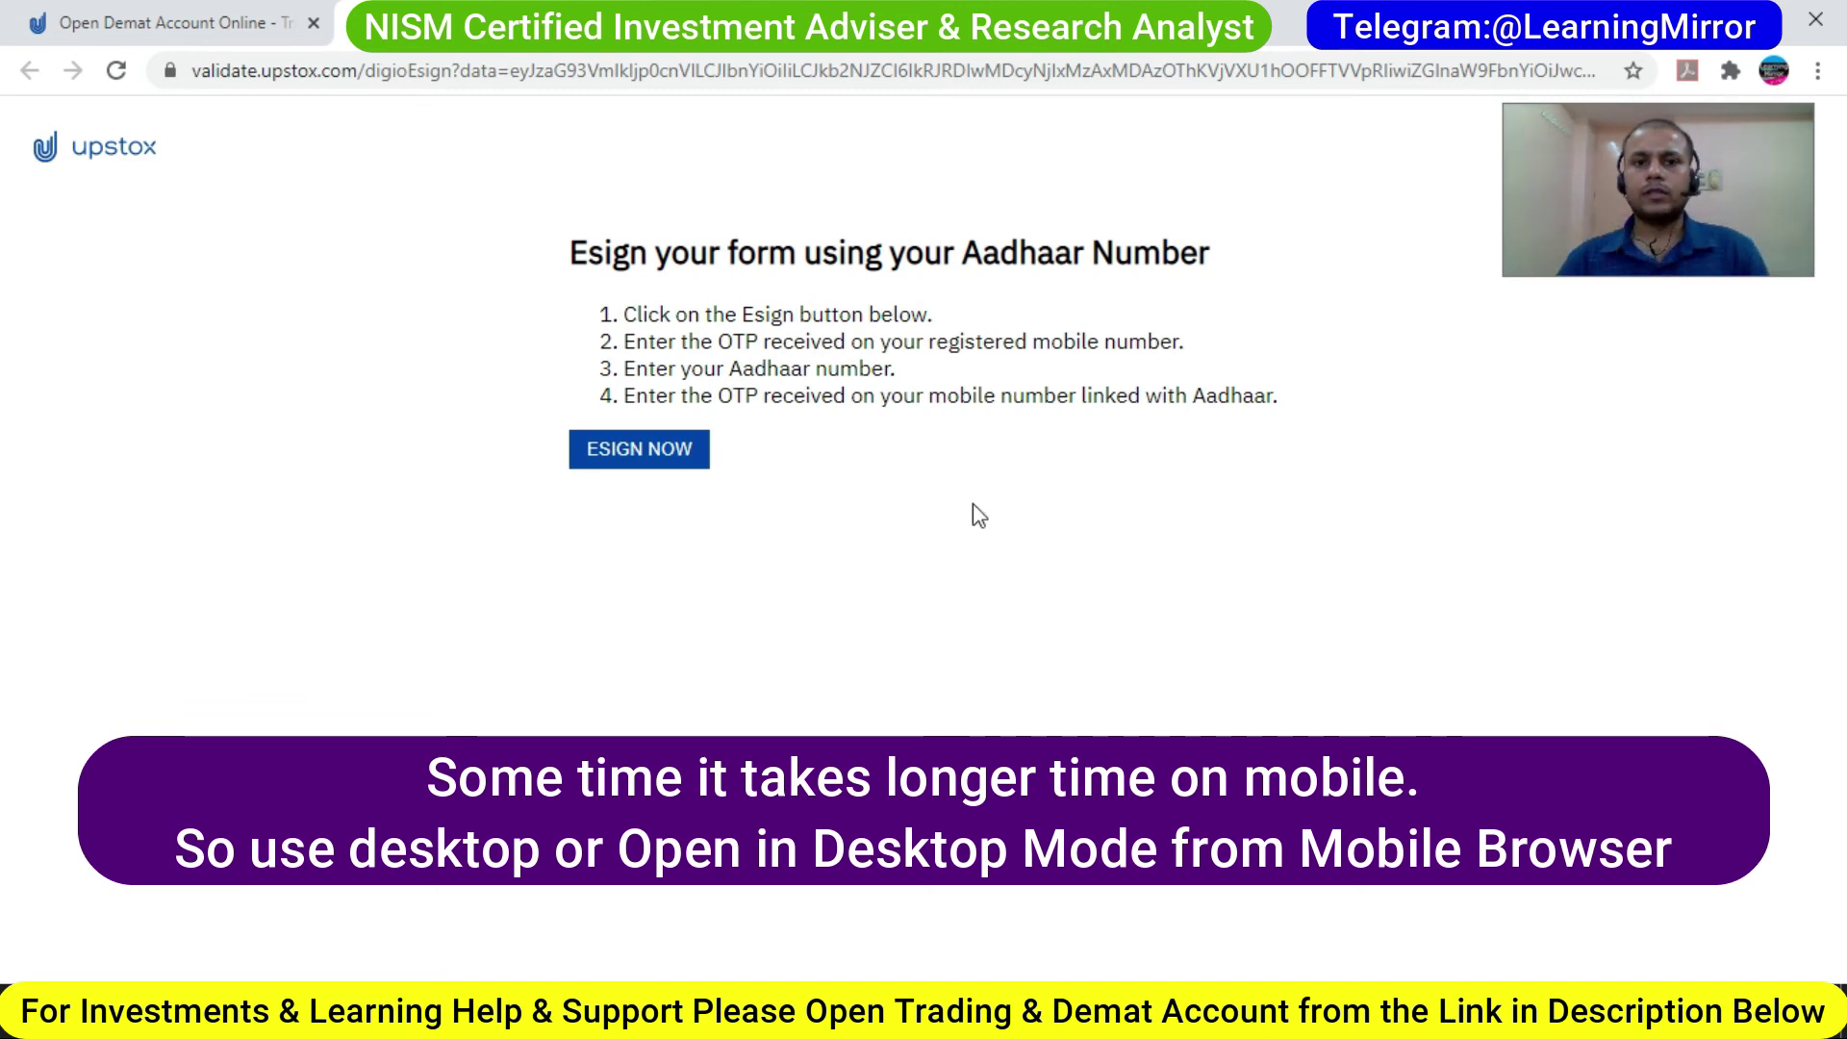
click(669, 463)
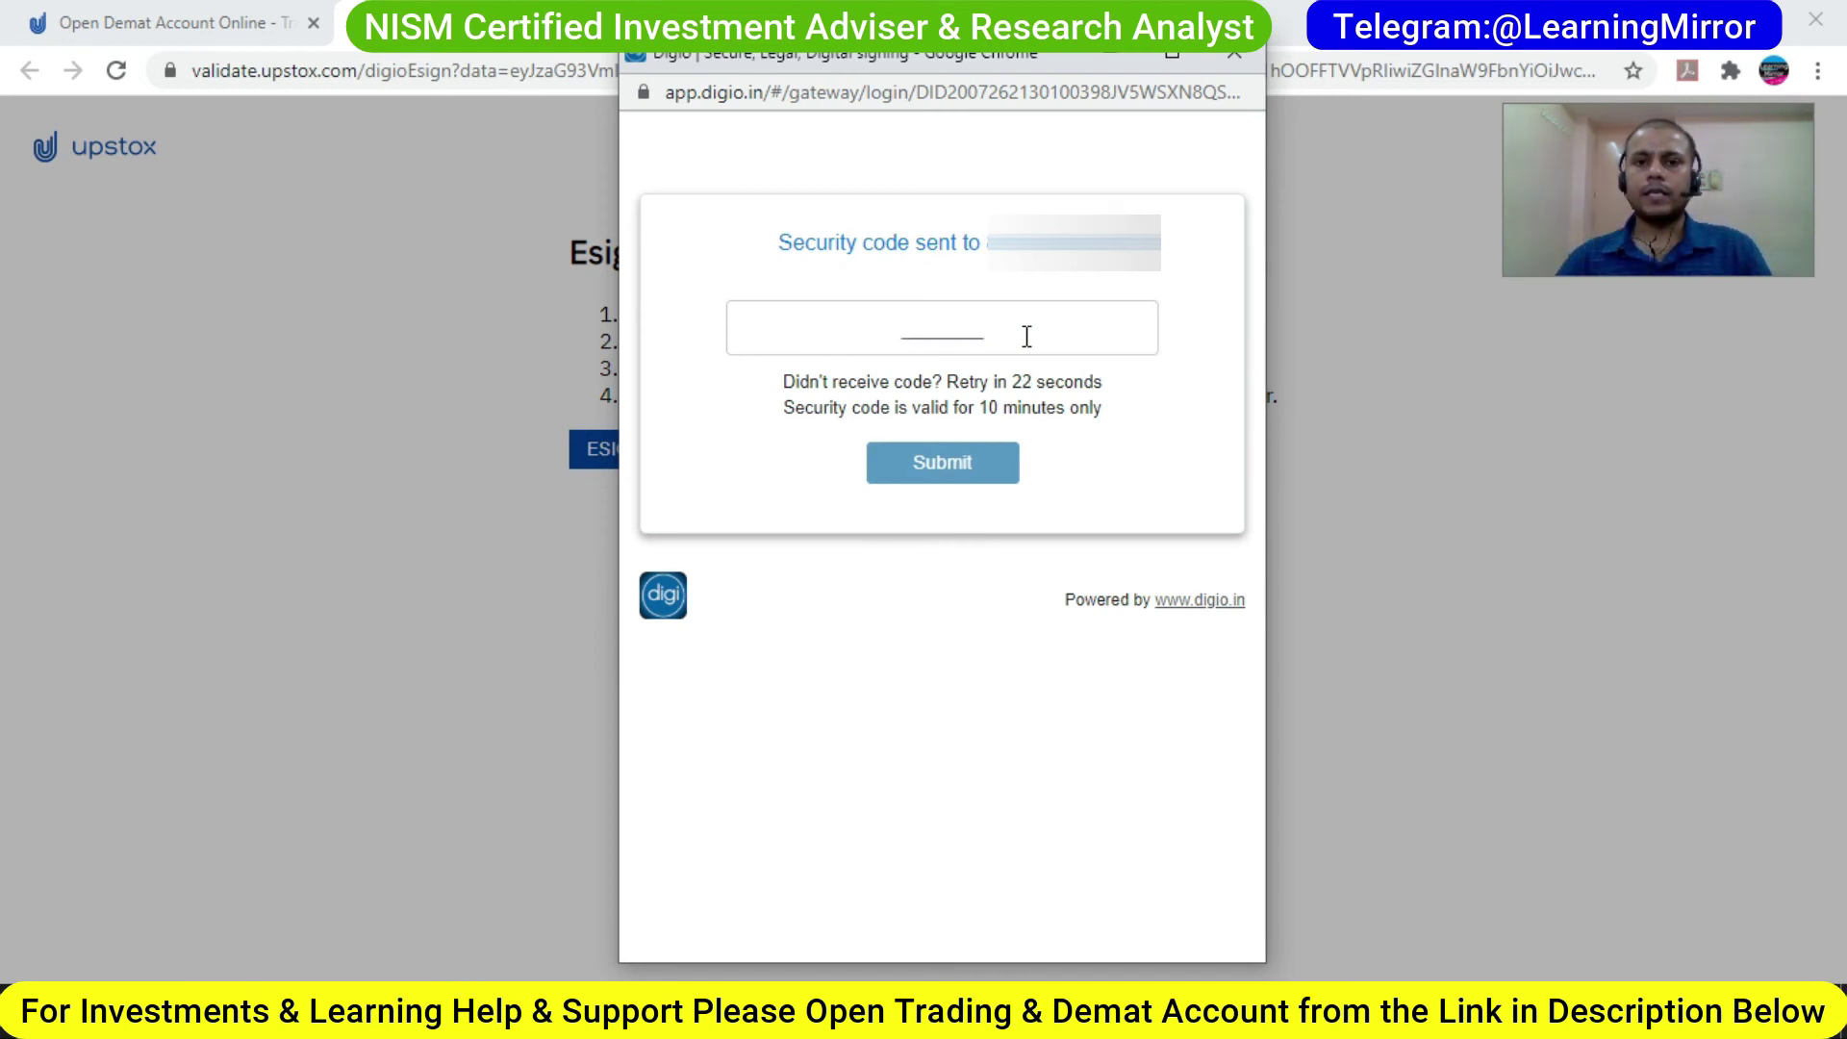
key(ctrl+v)
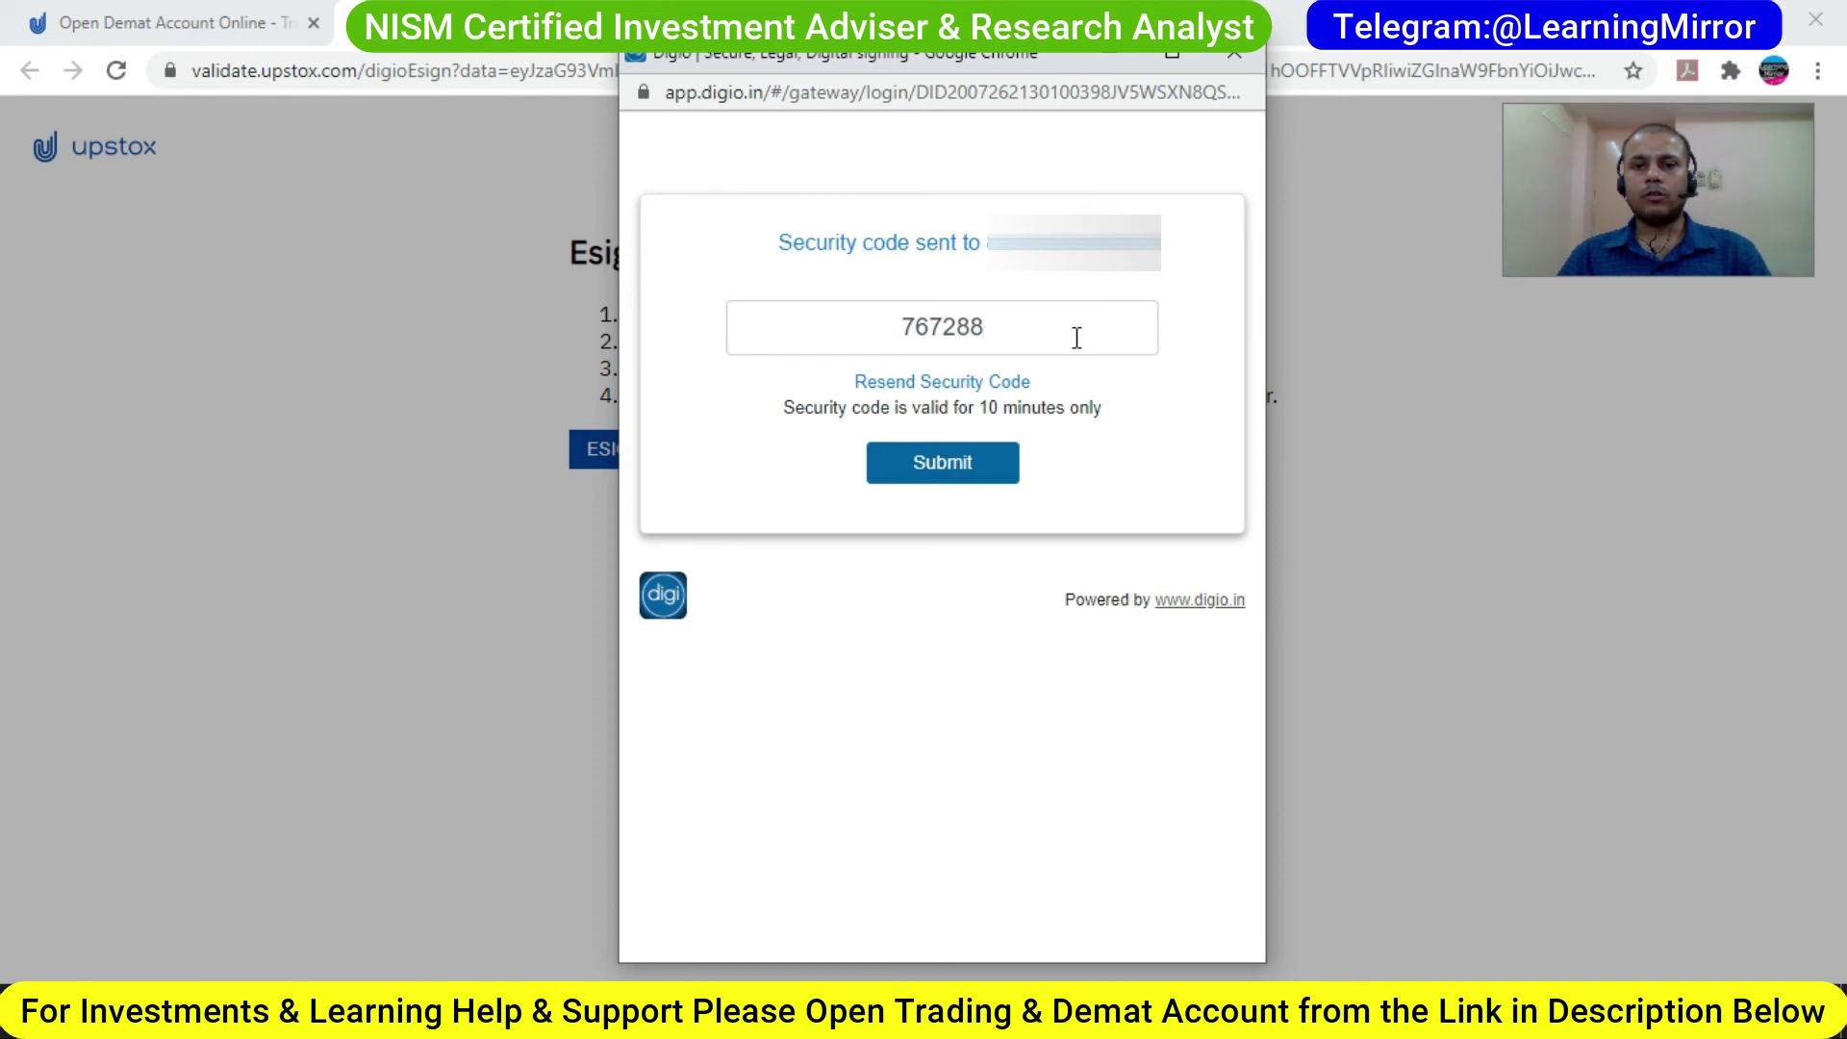
click(943, 463)
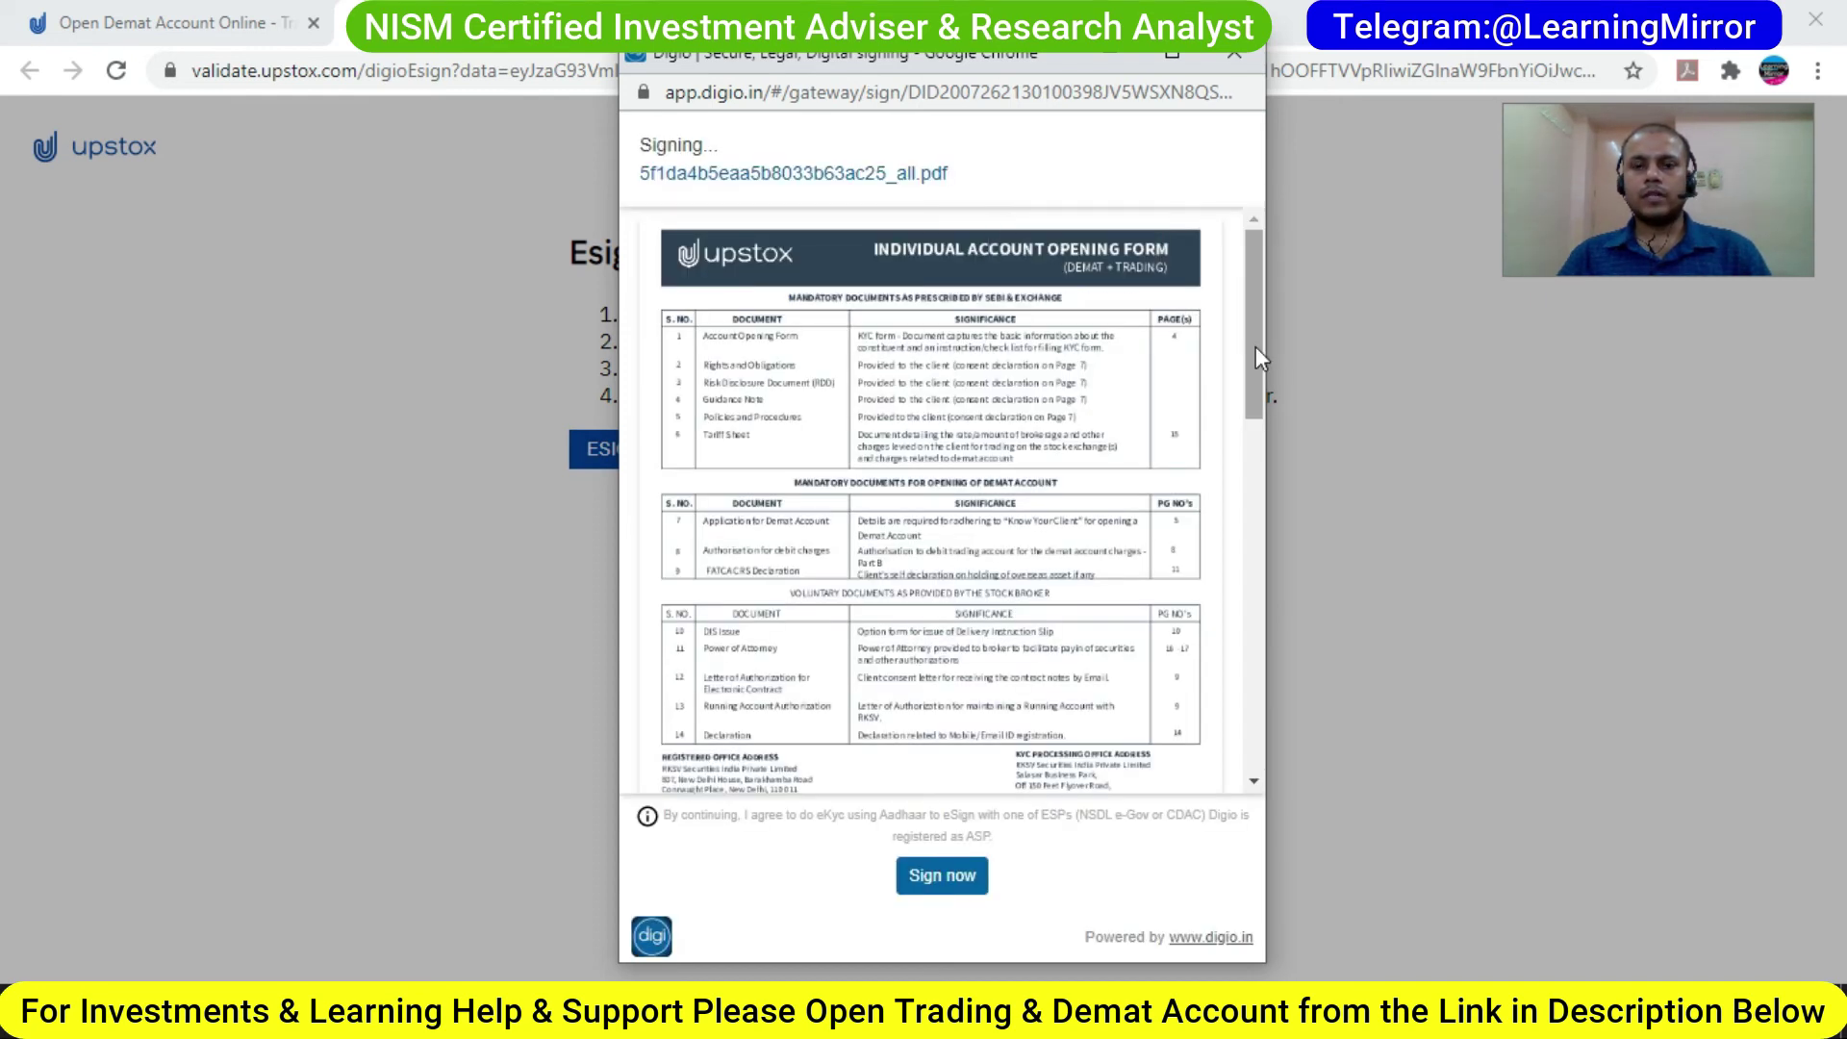
drag(1256, 347, 1262, 775)
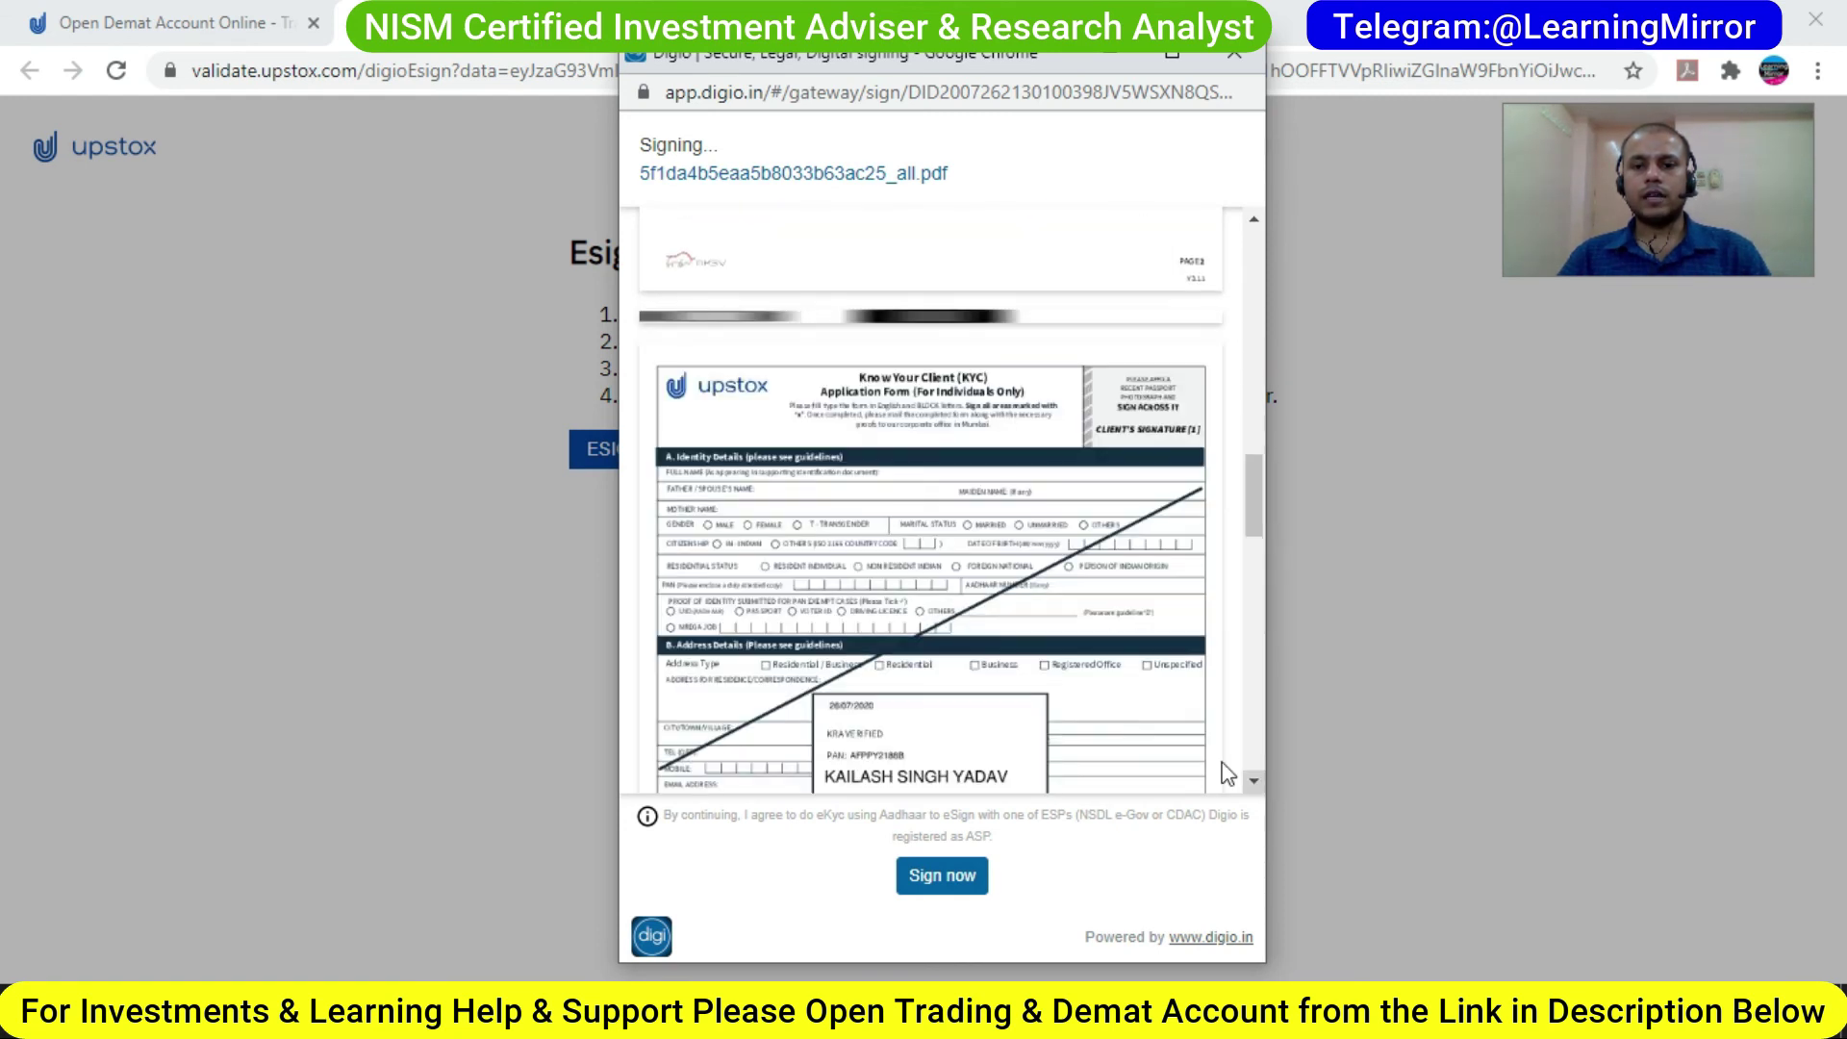
click(943, 876)
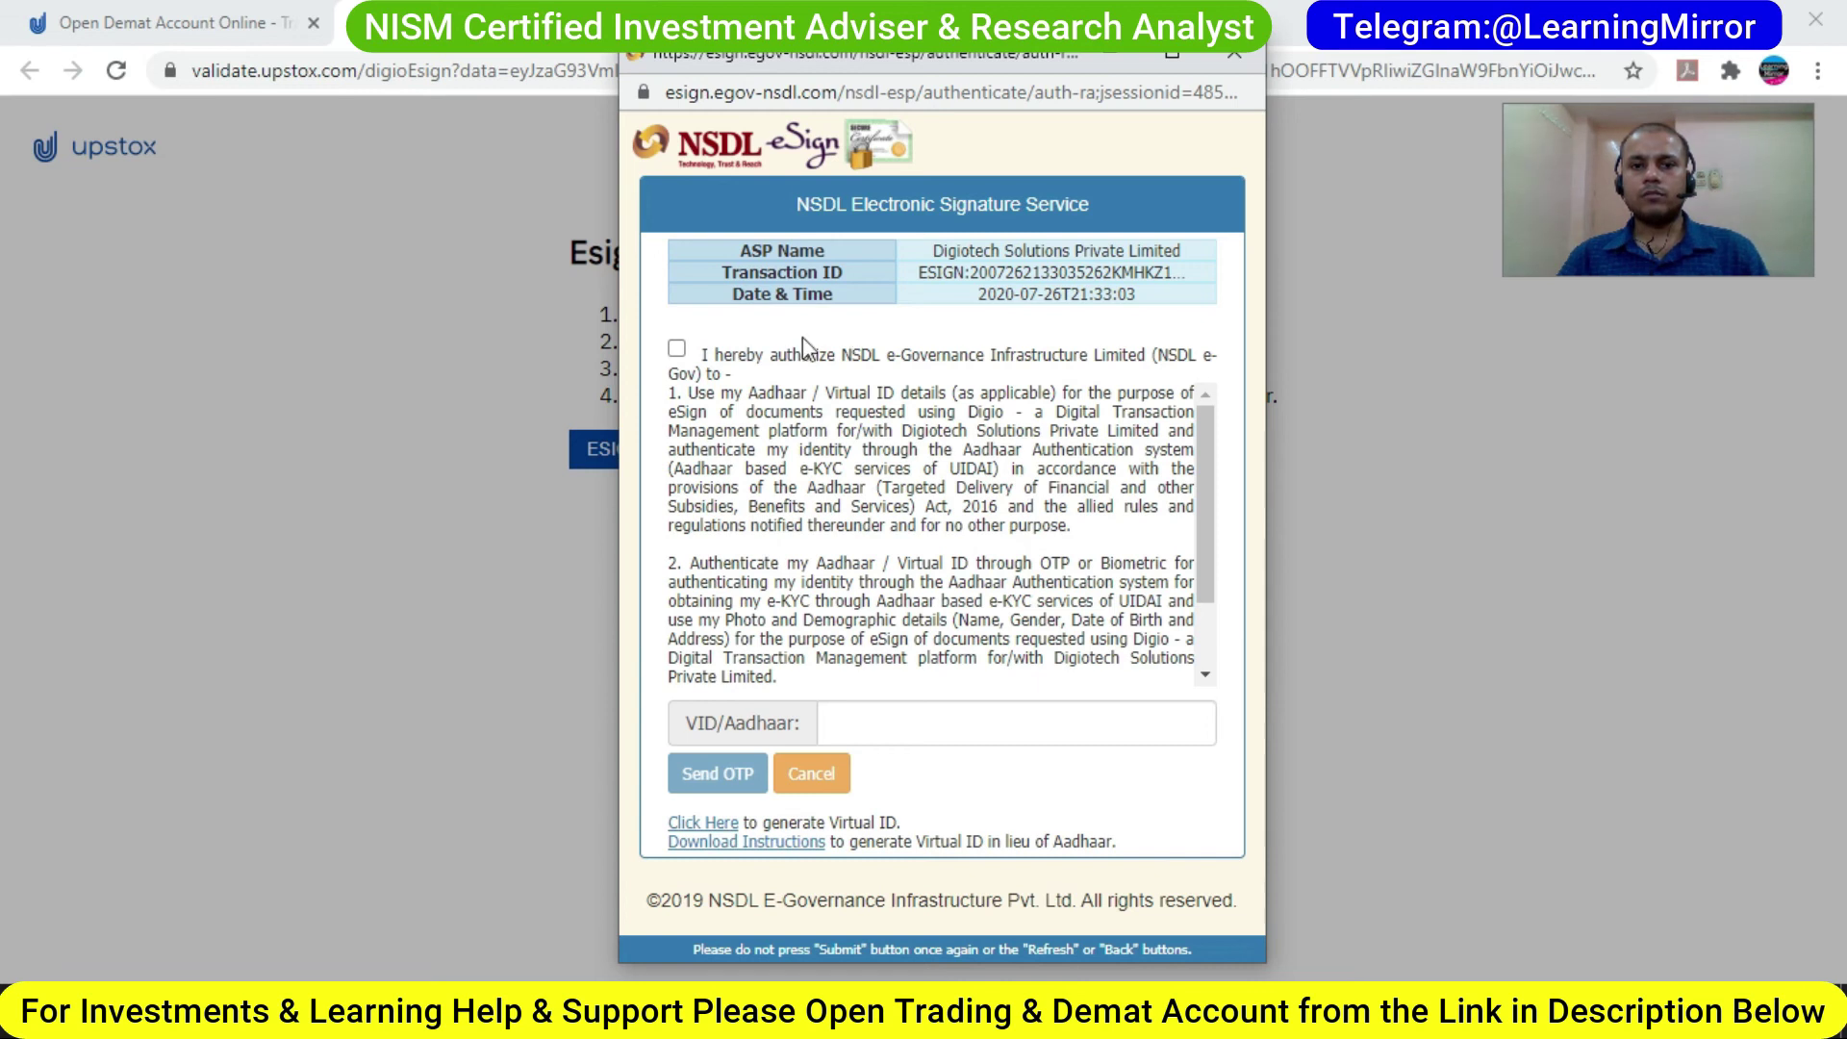
Step: Agree to the NSDL authorization, send the Aadhaar OTP, paste it, and verify to sign
click(678, 350)
scroll(866, 539, down, 1)
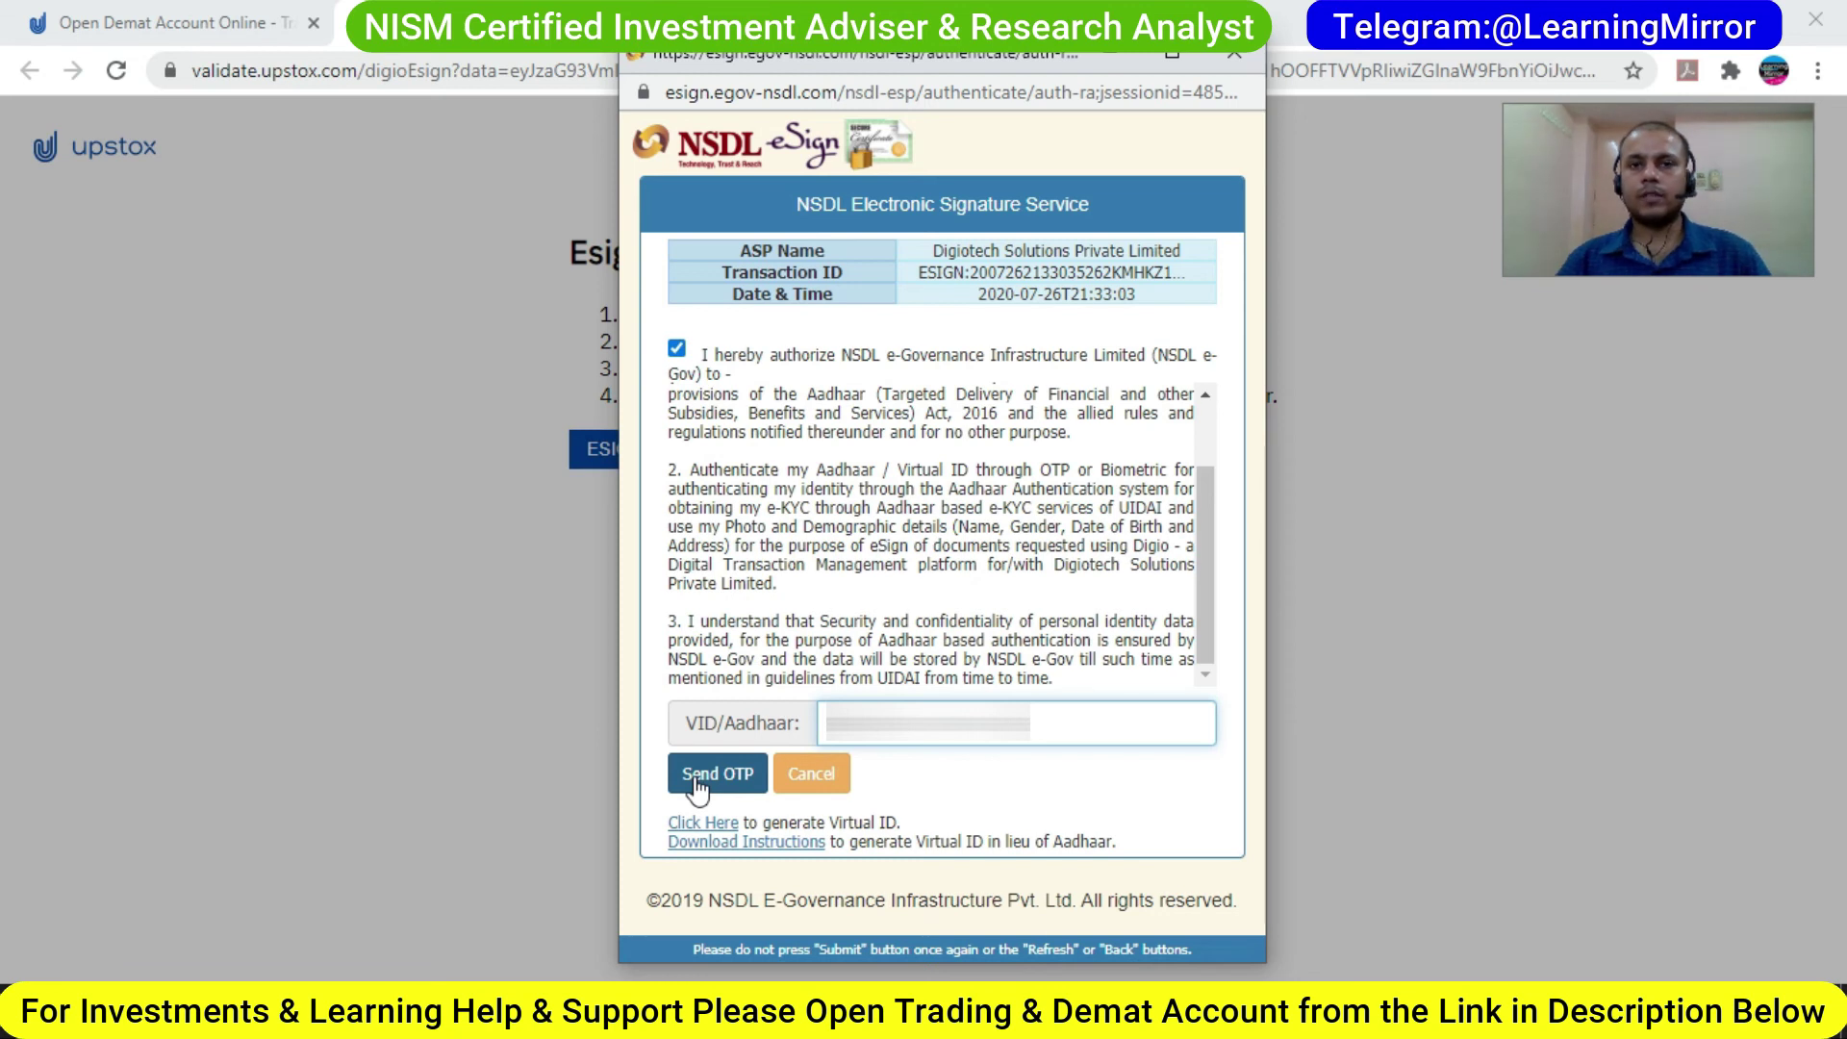
click(710, 781)
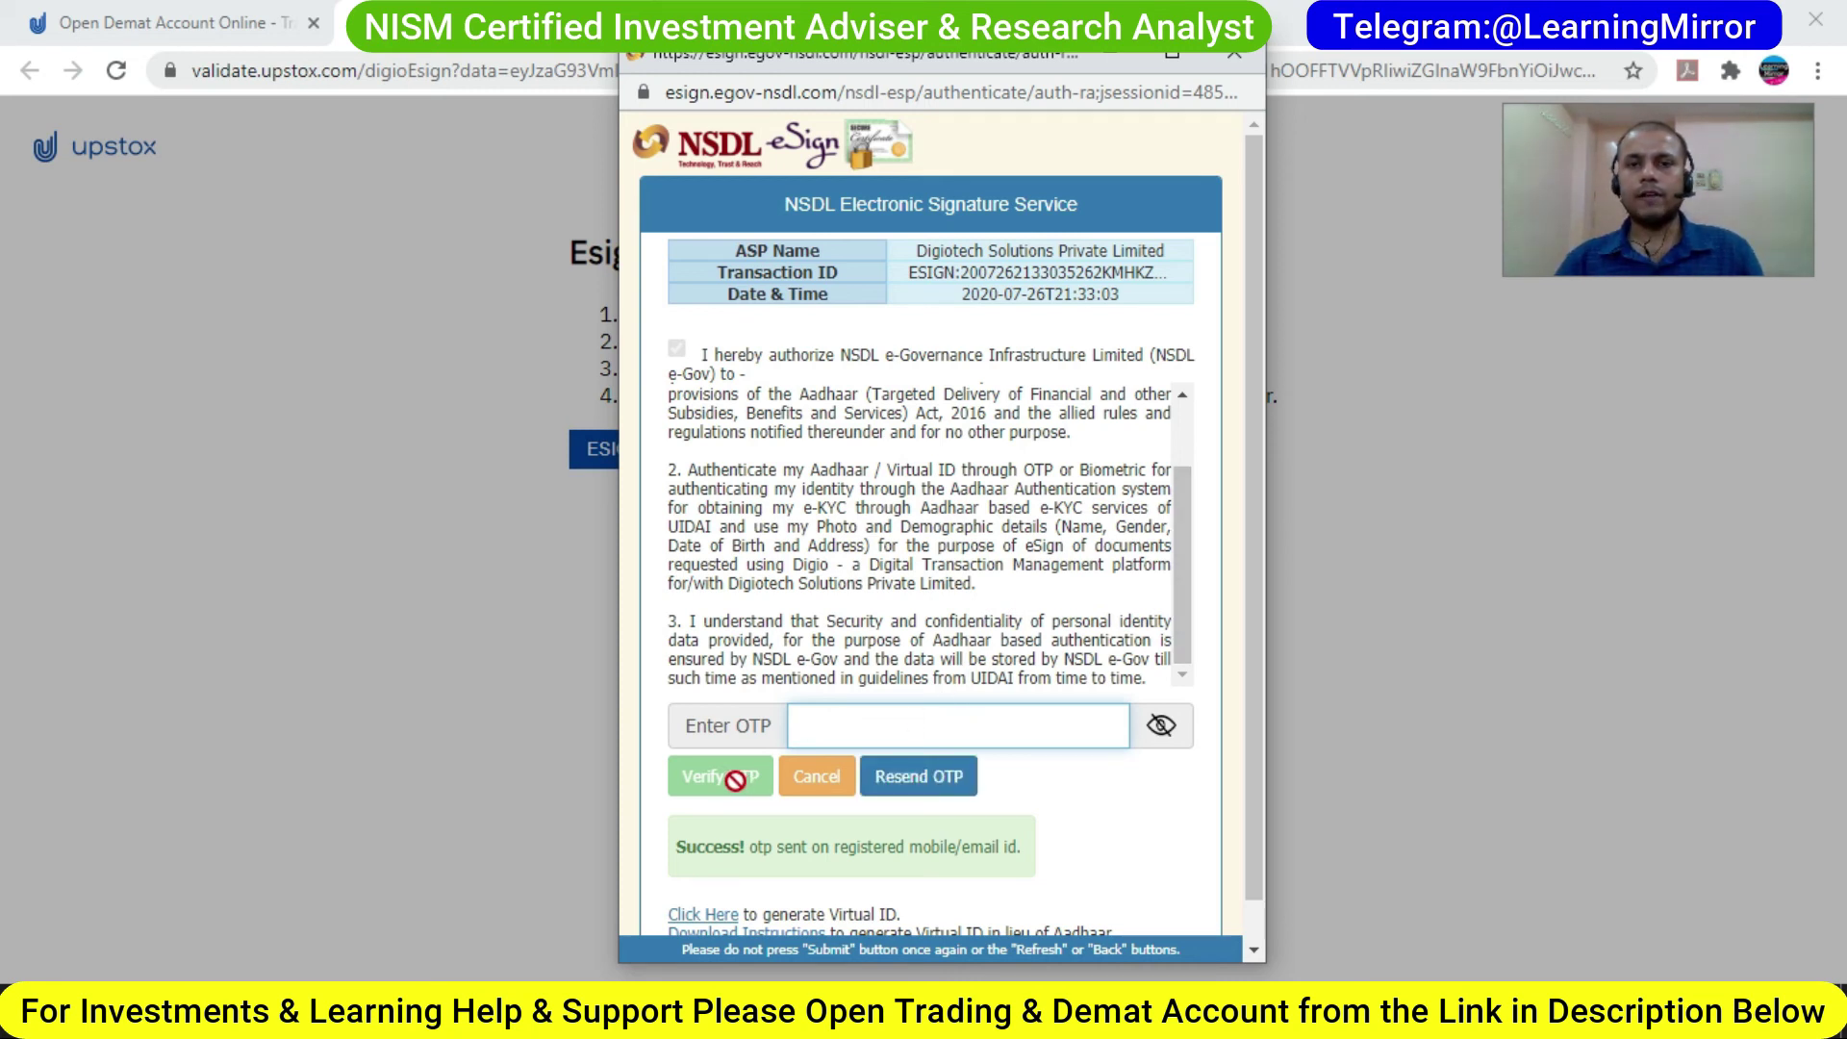
key(ctrl+v)
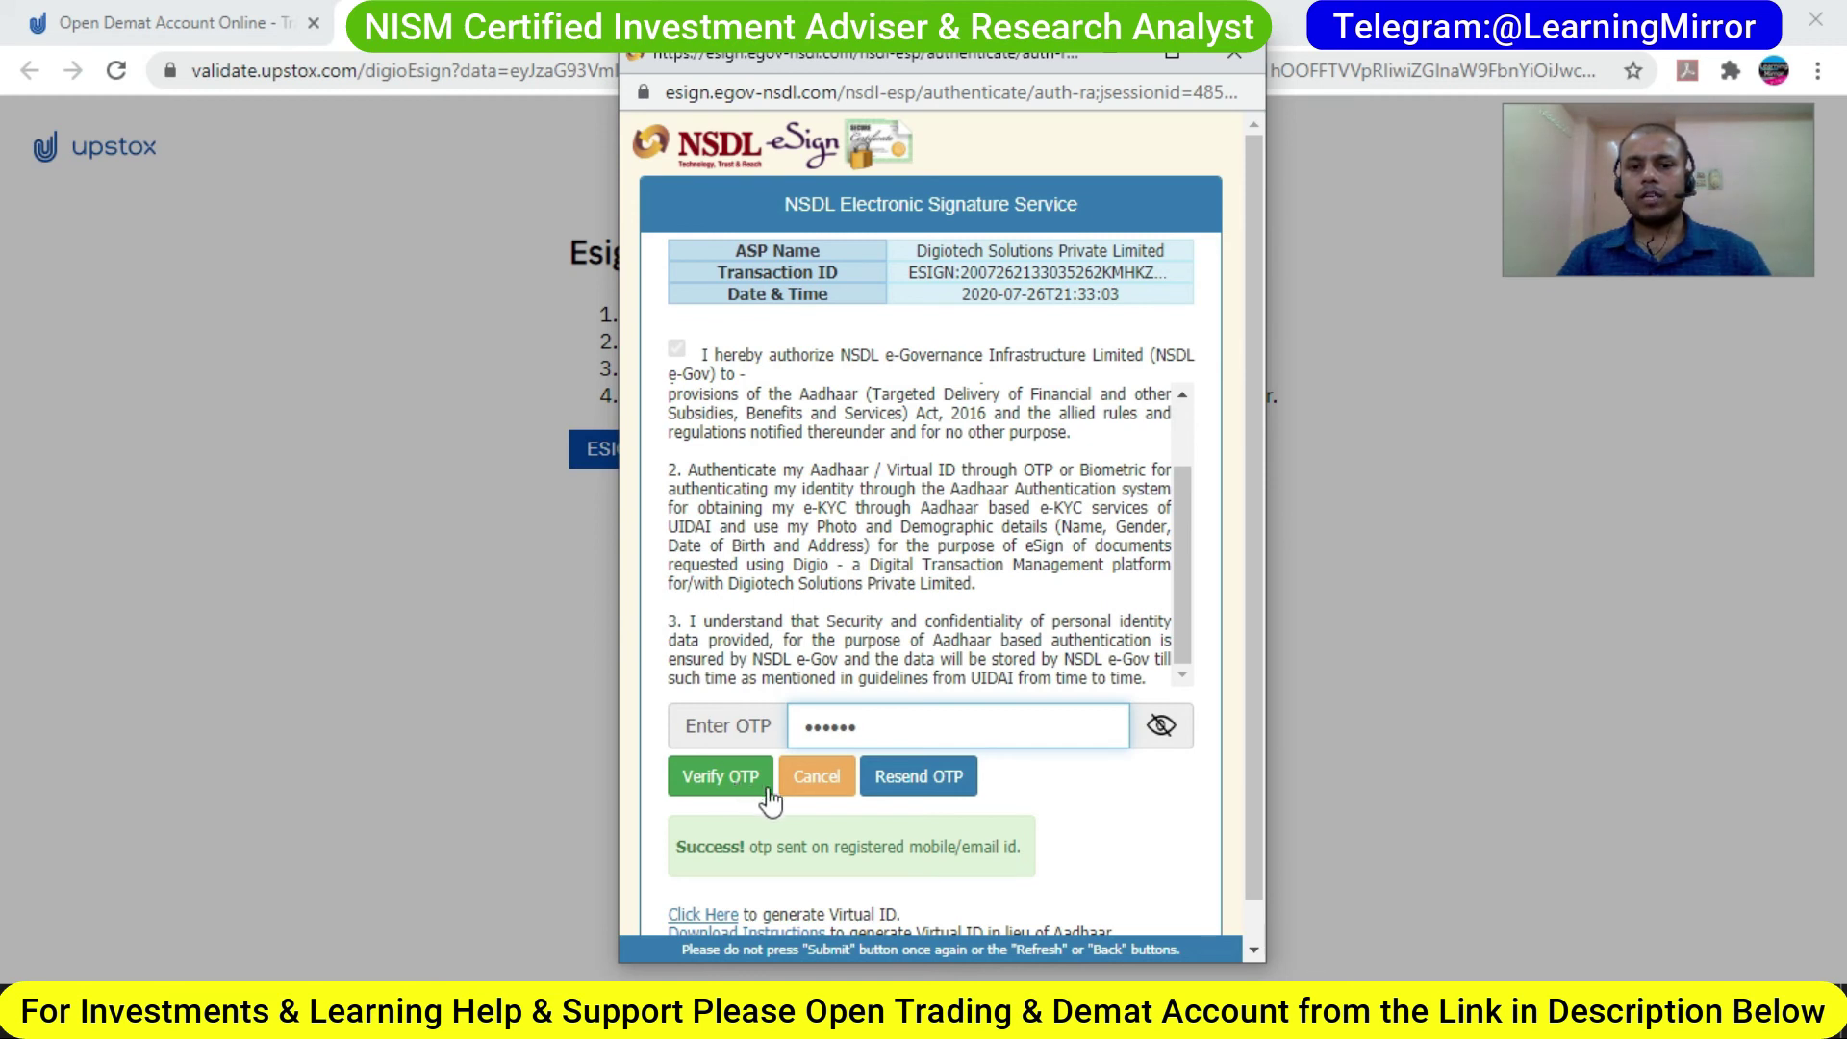
click(721, 792)
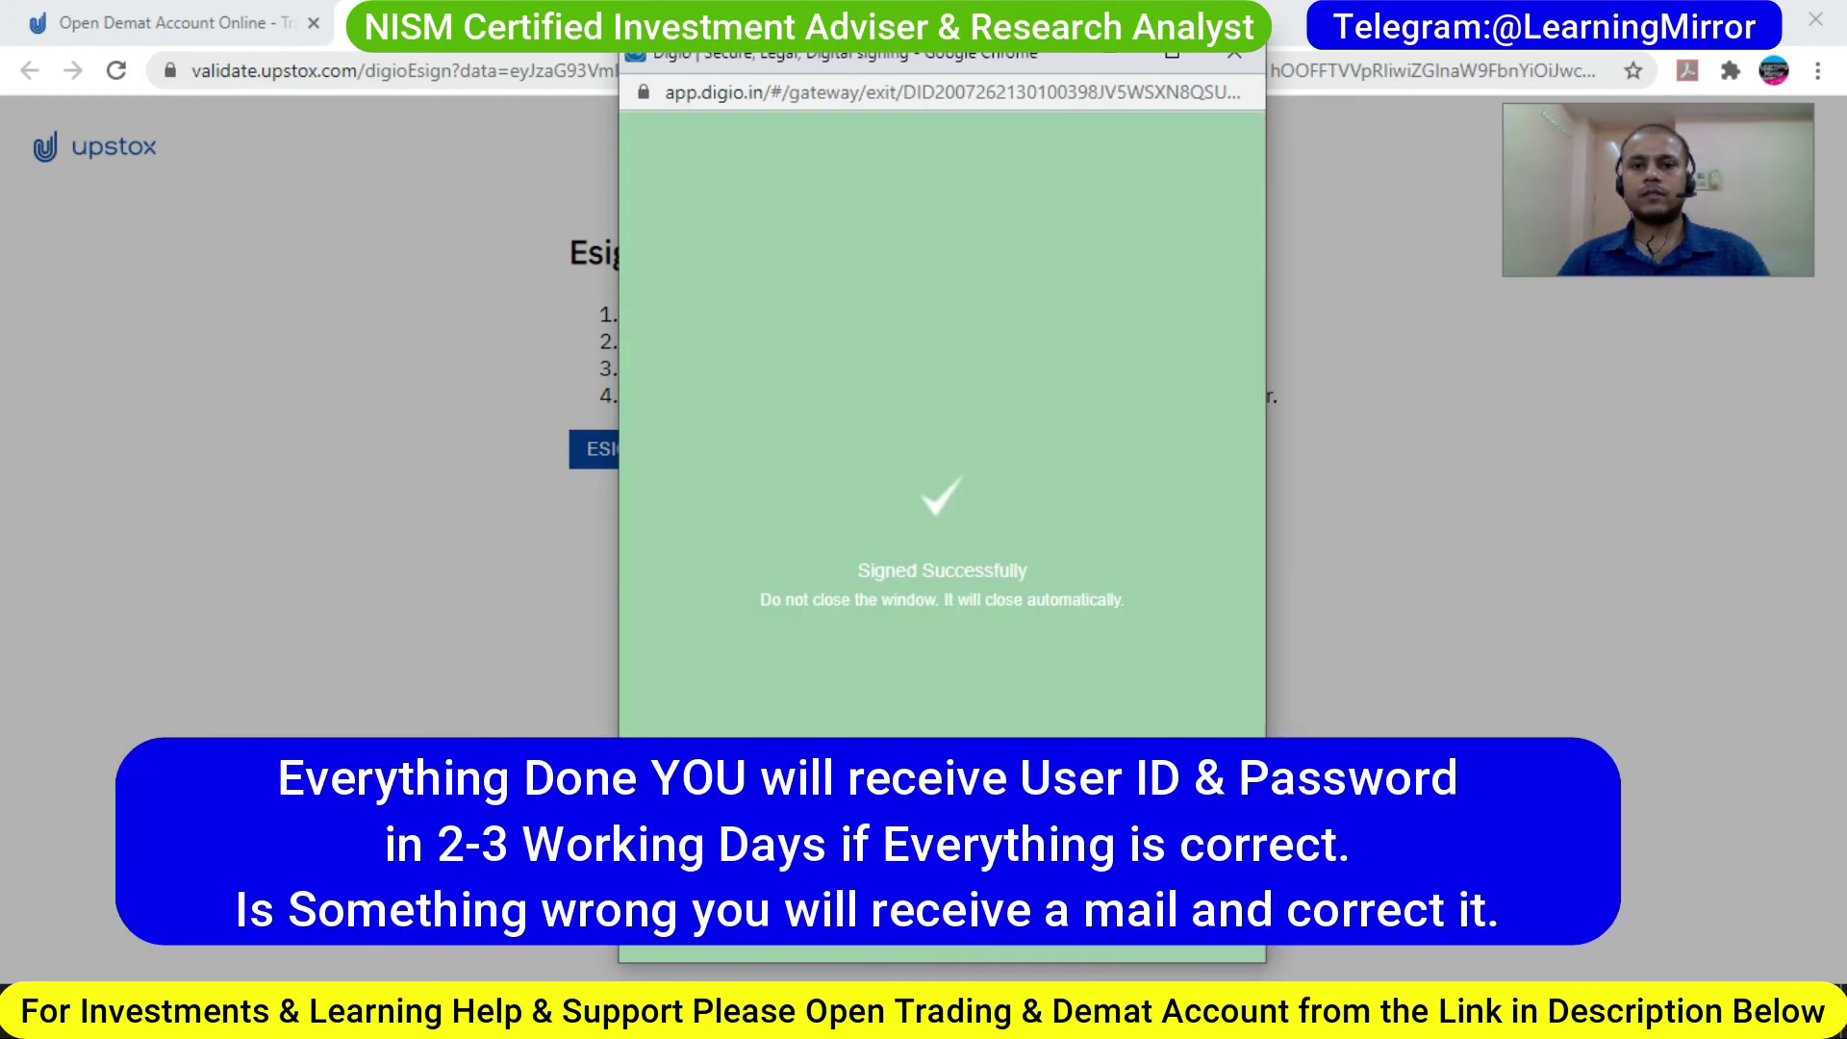